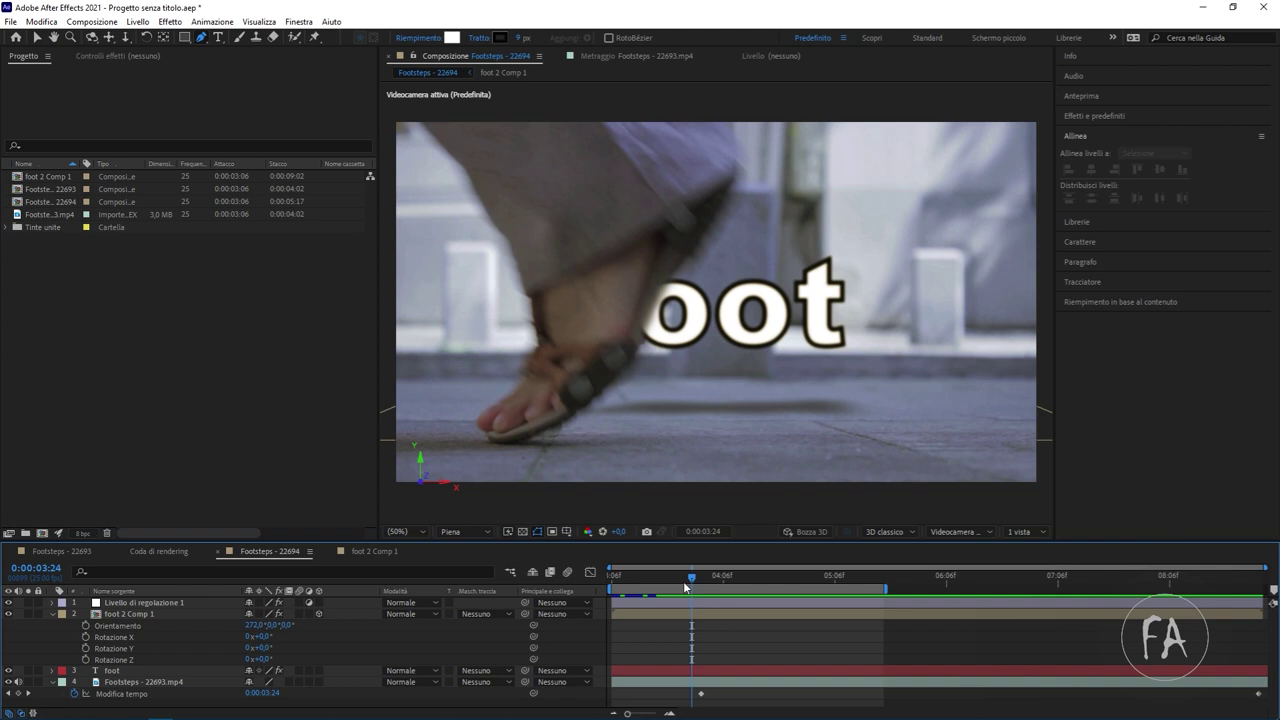
Preview the comp and scrub to frame 0:00:03:23, where the foot crosses the text.
key(Home)
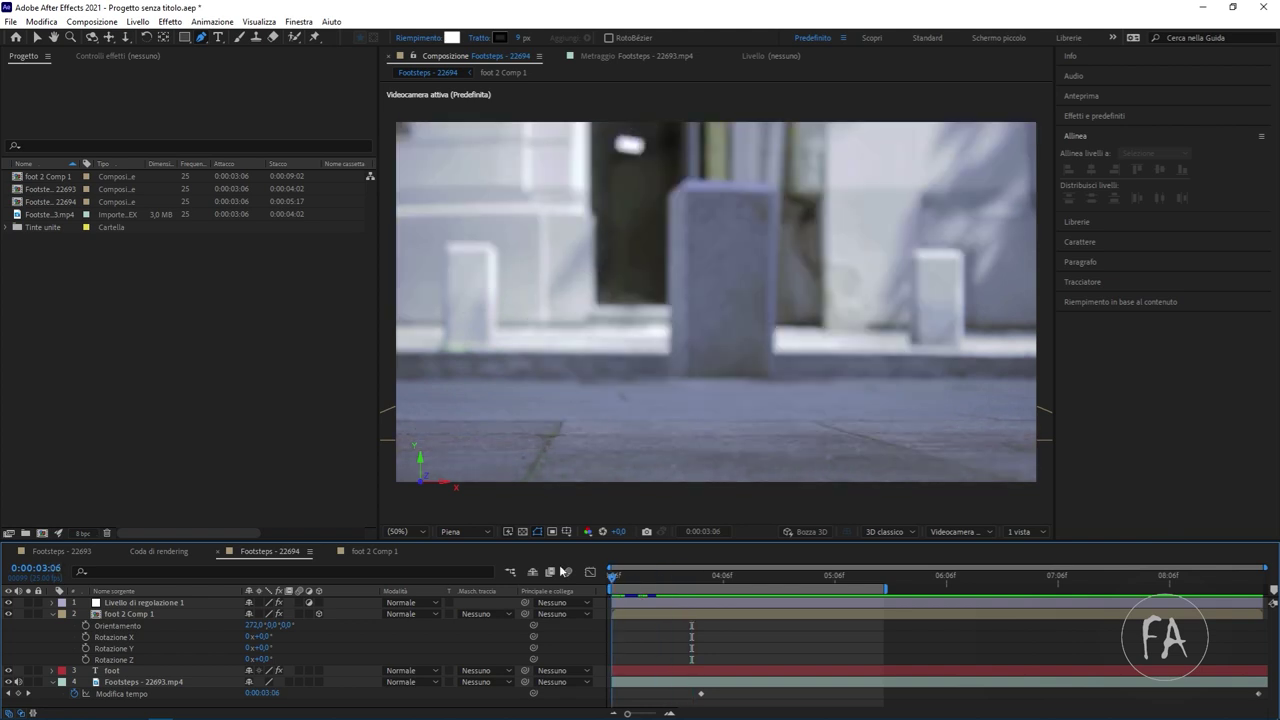
key(space)
key(space)
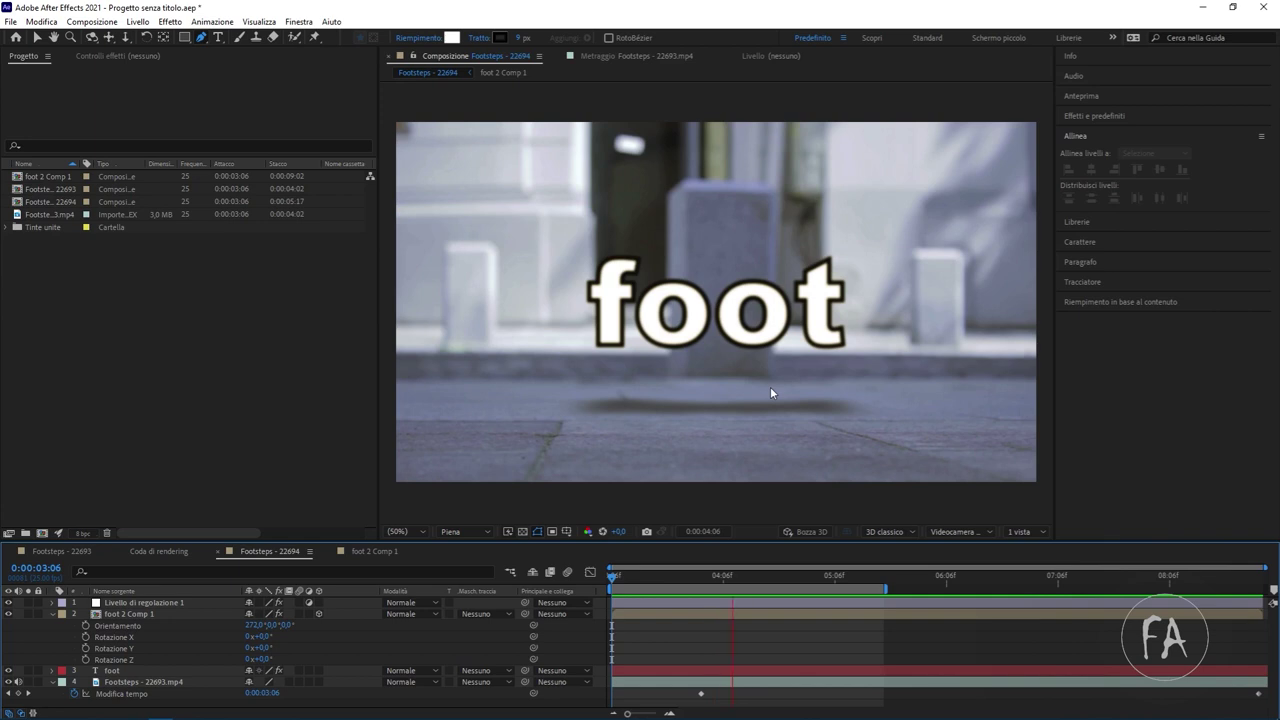
drag(791, 568, 690, 578)
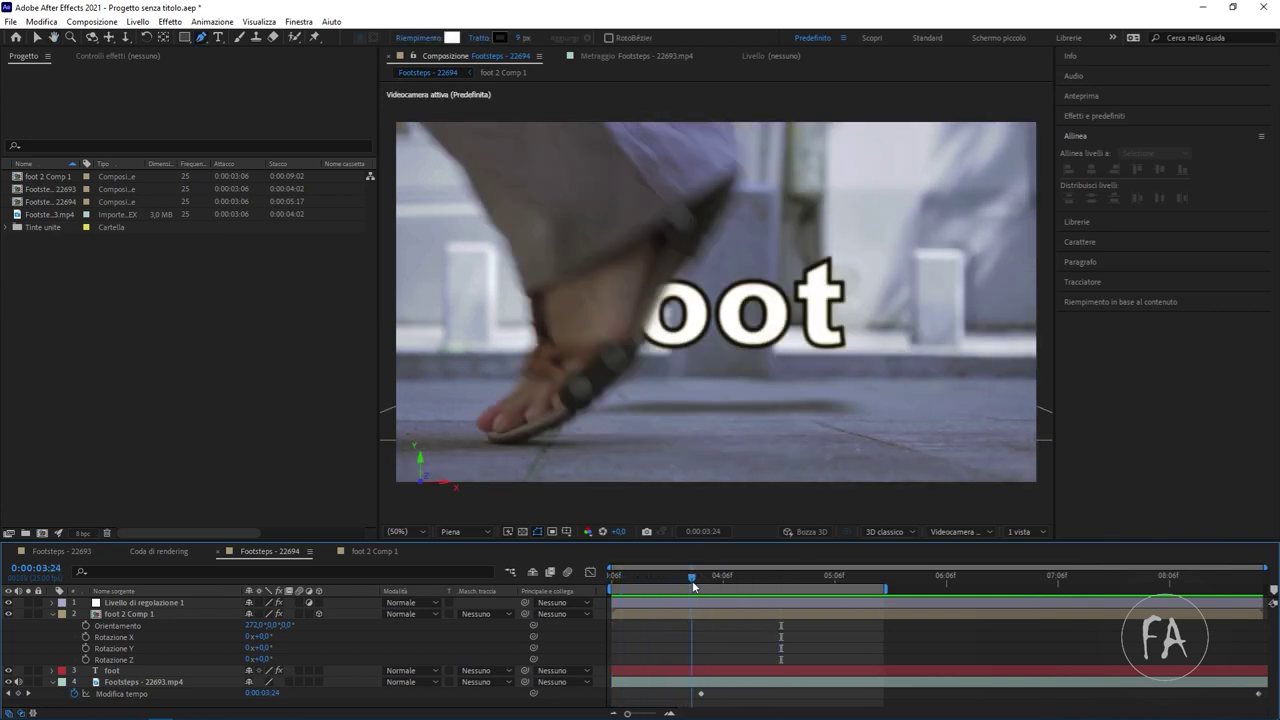
drag(690, 578, 691, 589)
drag(692, 588, 687, 580)
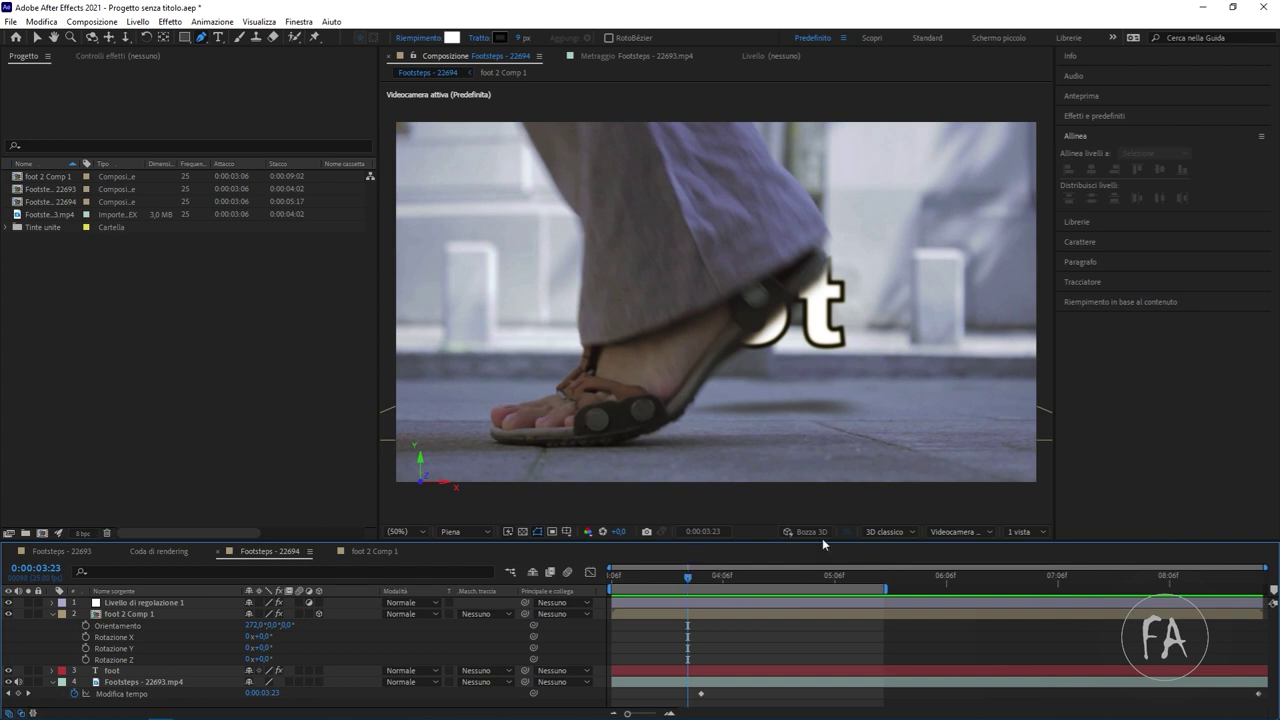
click(681, 578)
drag(681, 581, 692, 582)
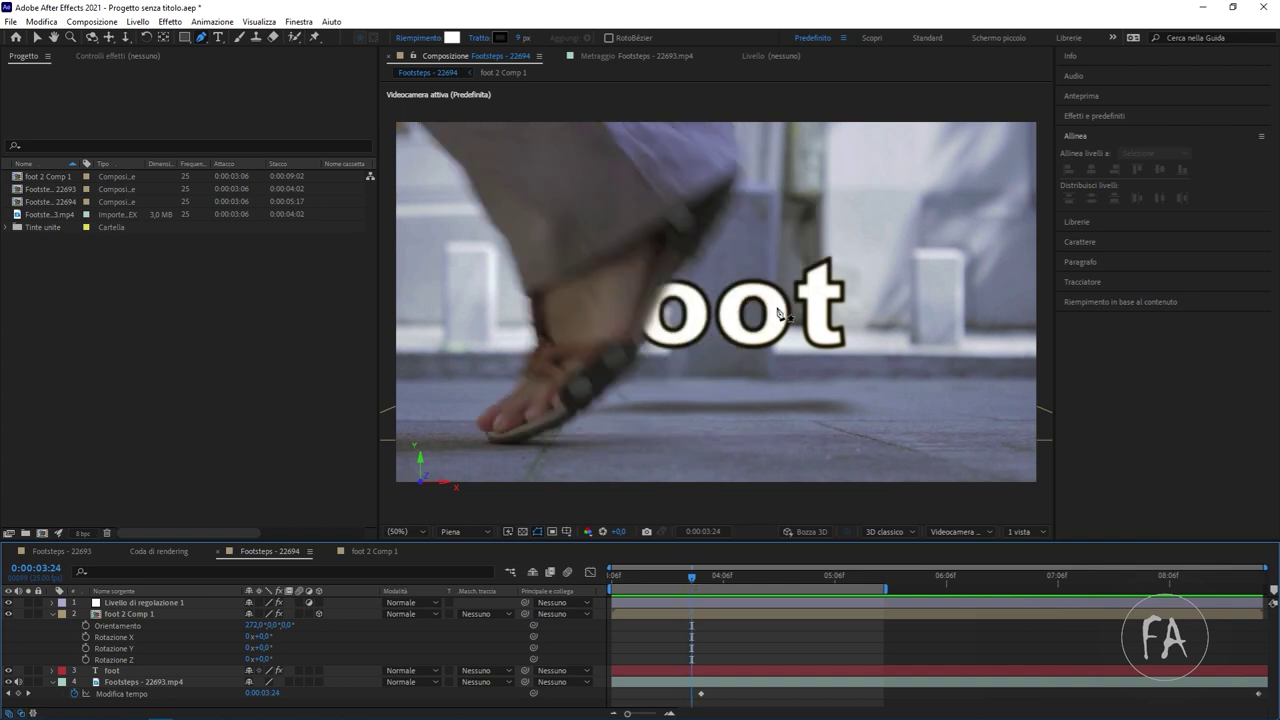
Solo the foot text layer to view its mask at frames 0:00:03:23–0:00:03:24.
click(151, 614)
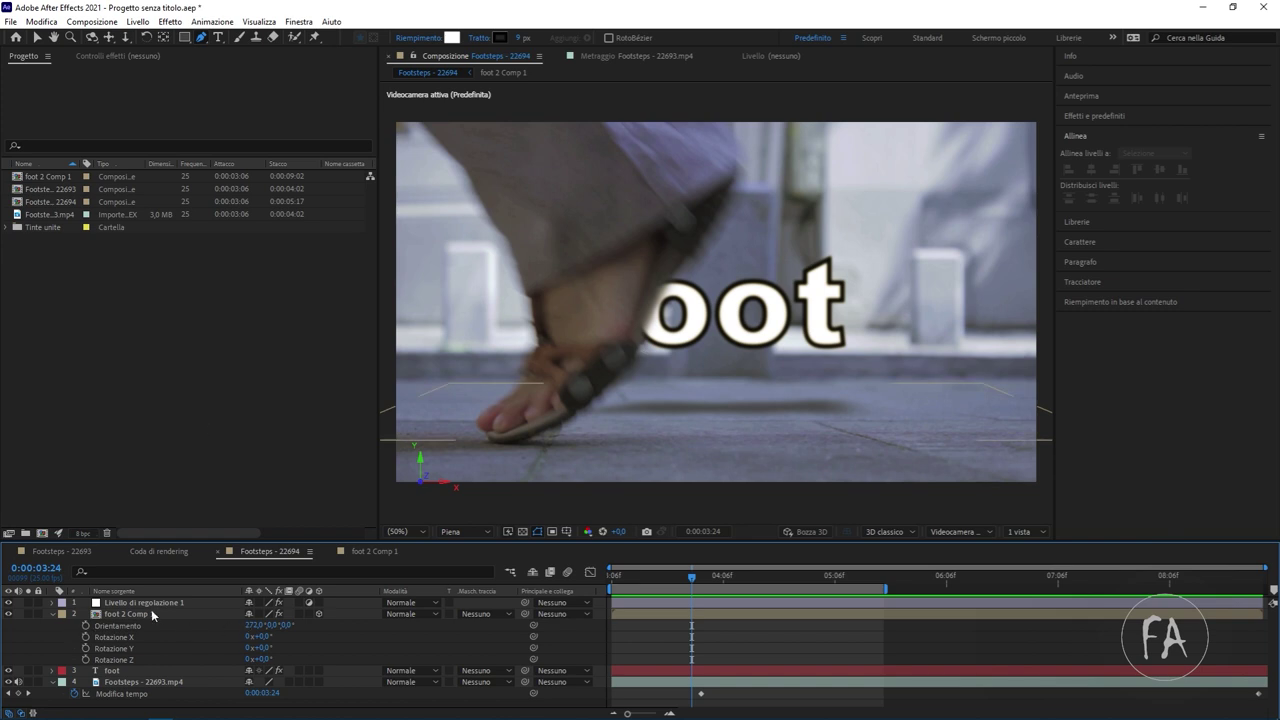
click(118, 670)
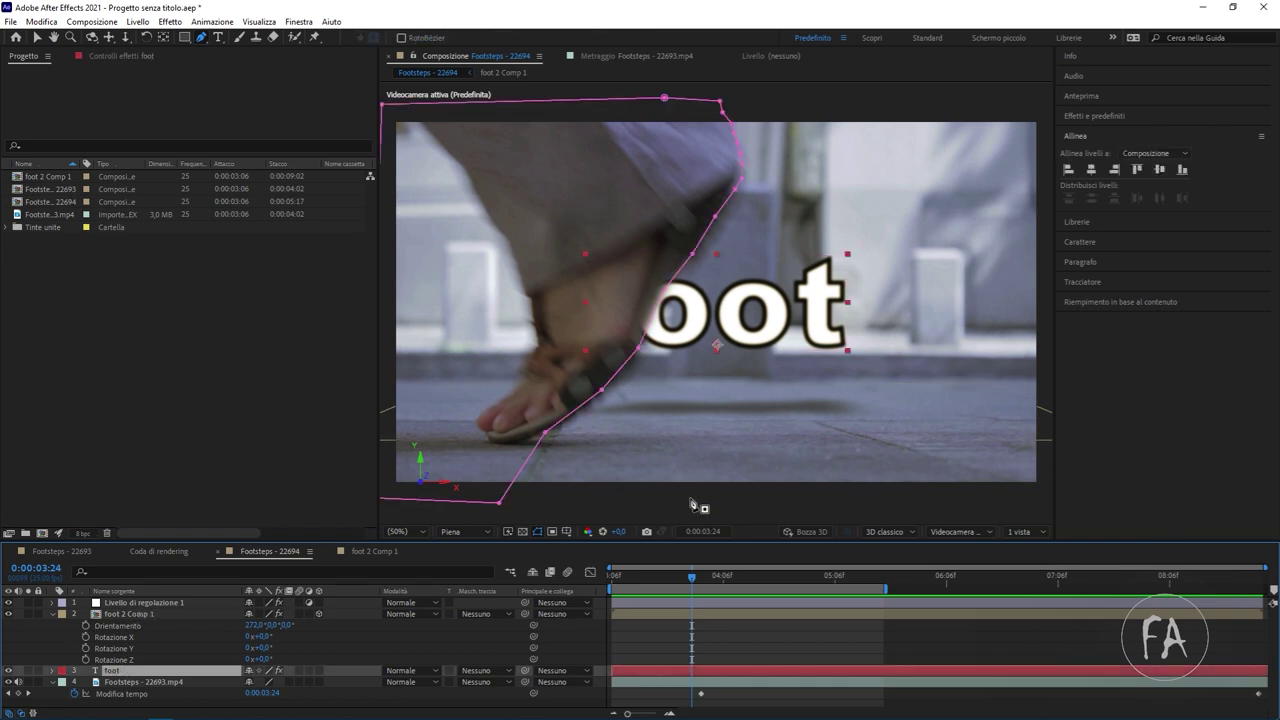
drag(697, 580, 691, 585)
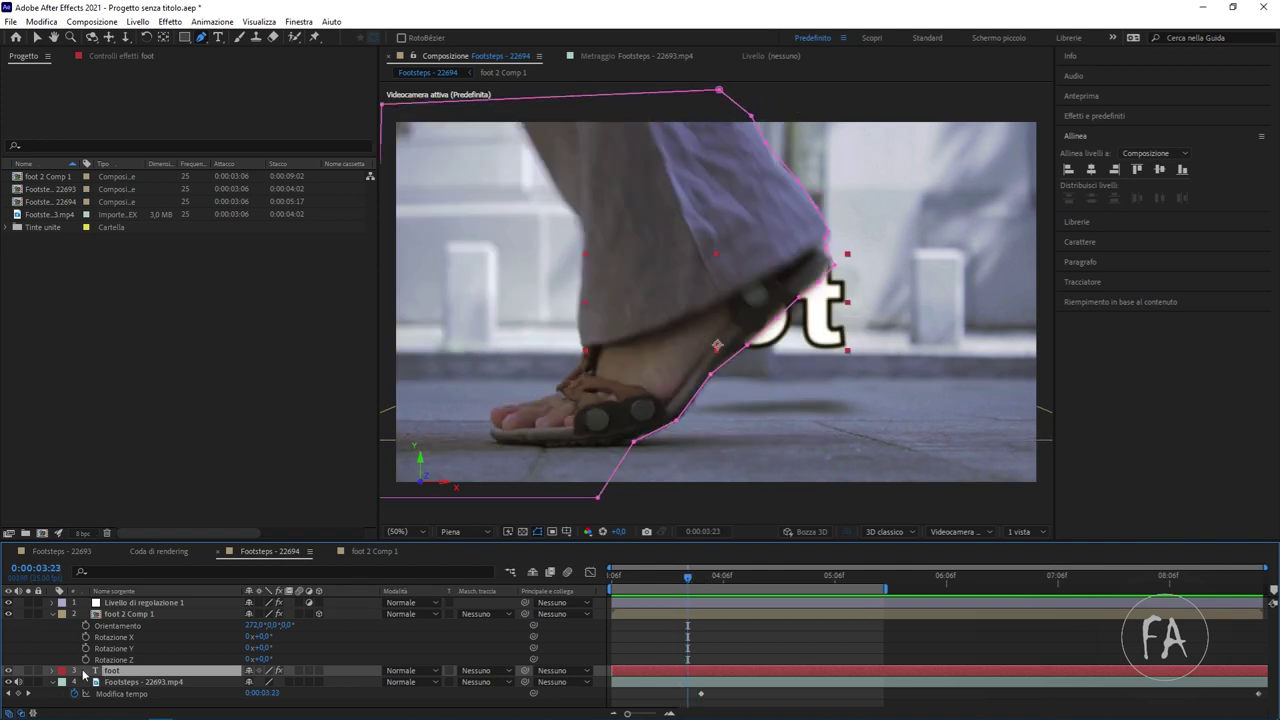
click(24, 677)
click(28, 670)
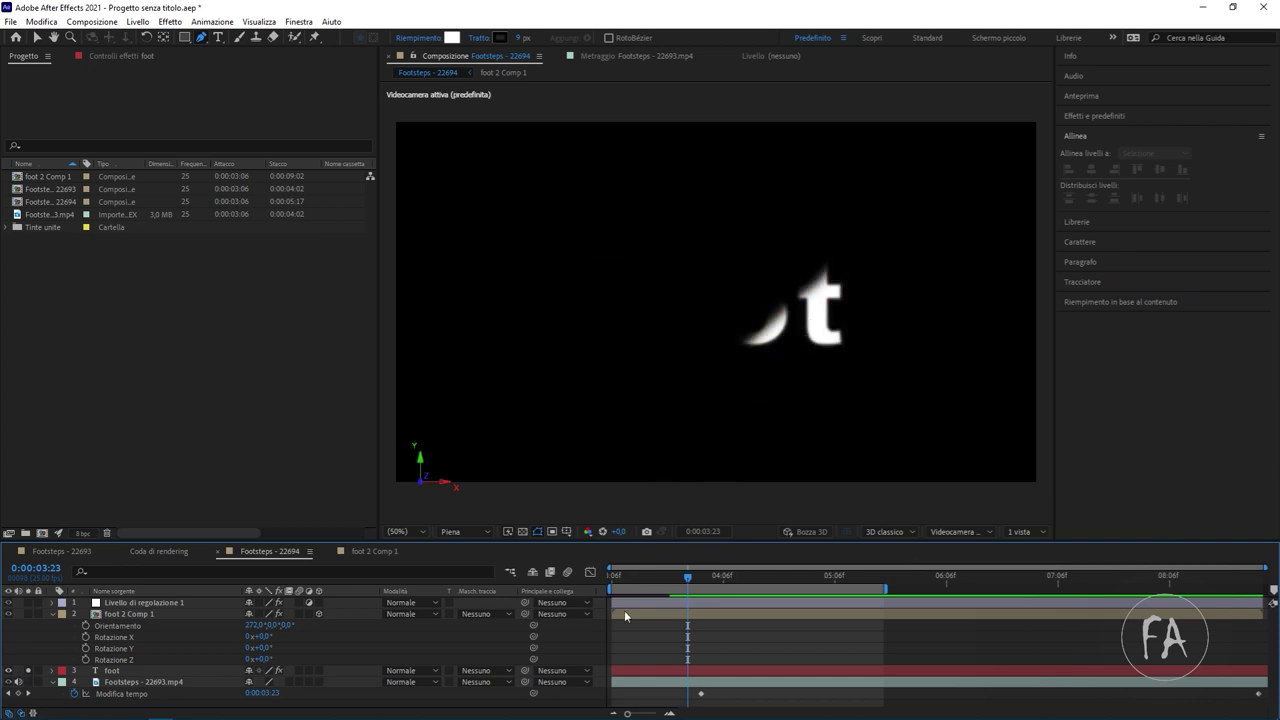
click(691, 575)
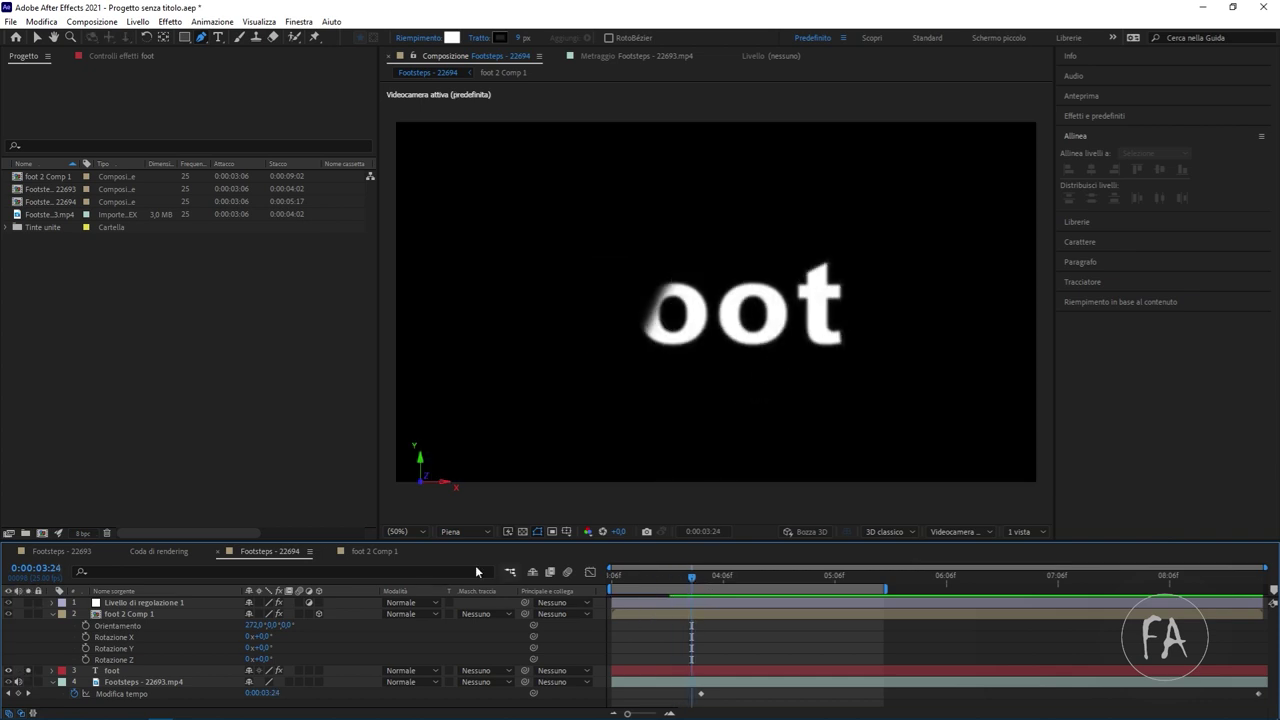
Check that the text mask follows the foot across frames, then return to 0:00:04:00.
click(124, 670)
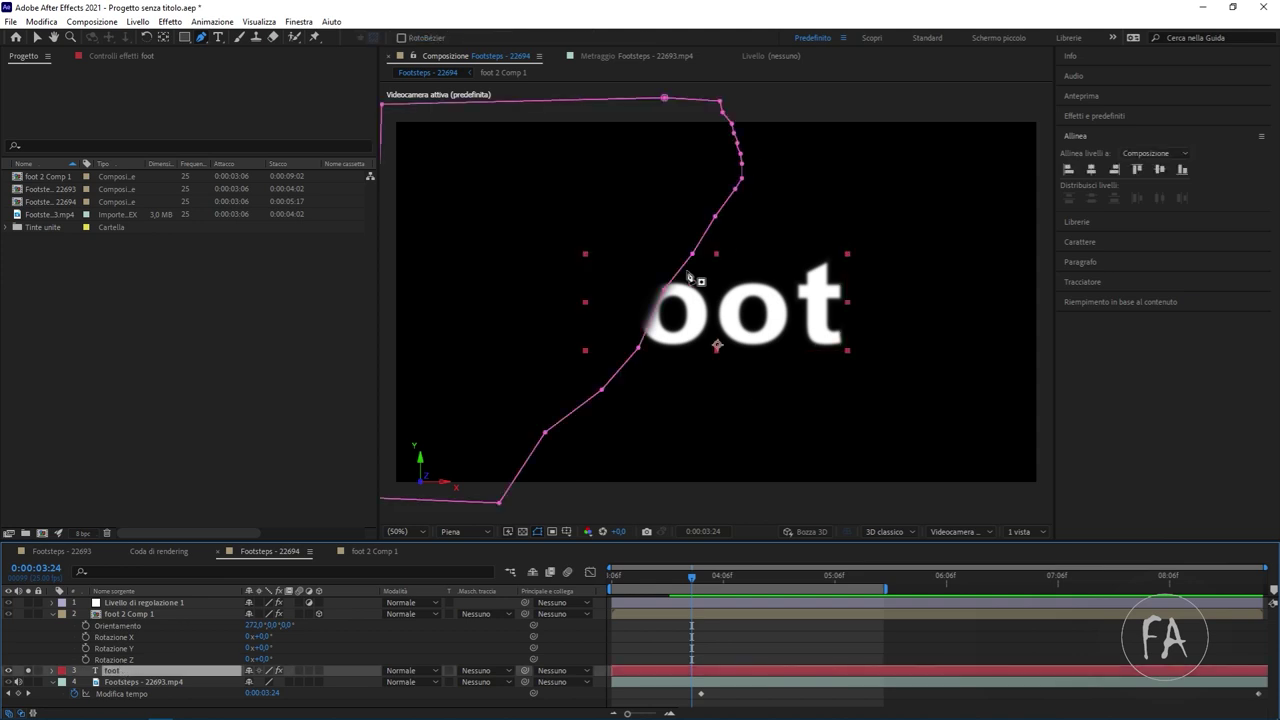
mouse_move(691, 577)
mouse_down()
mouse_move(704, 582)
mouse_move(673, 585)
mouse_up()
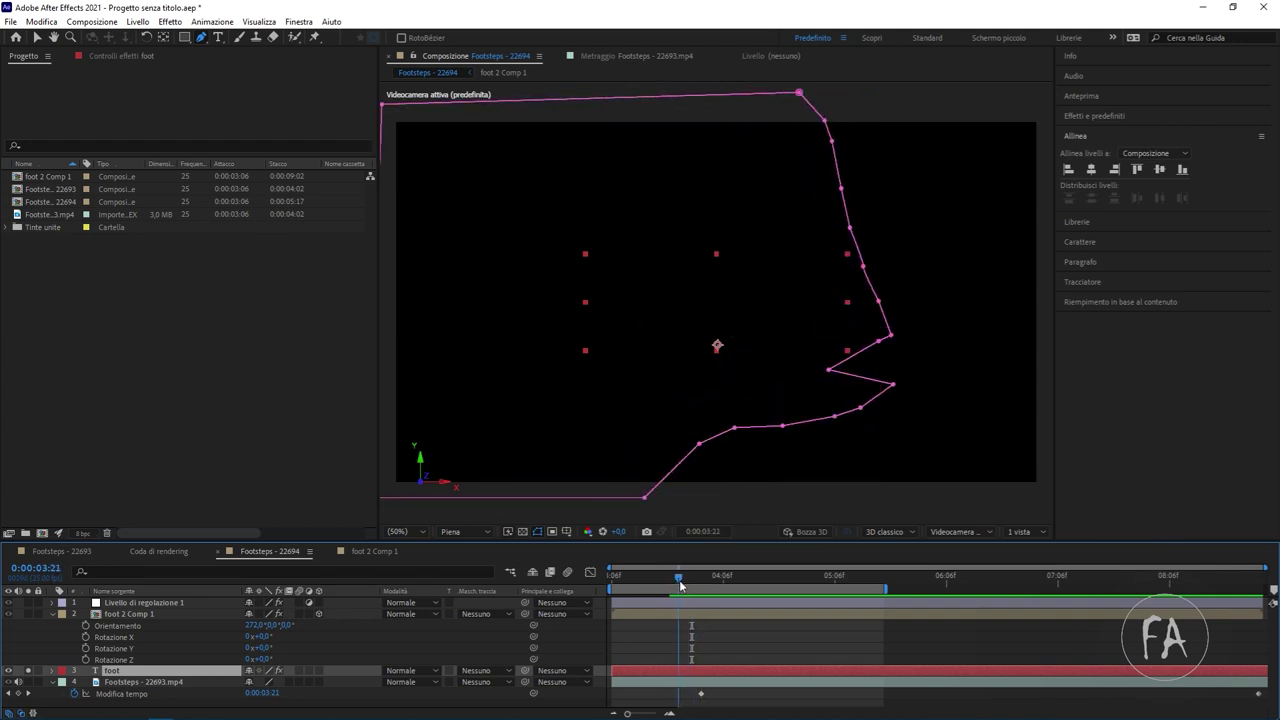
drag(673, 585, 691, 588)
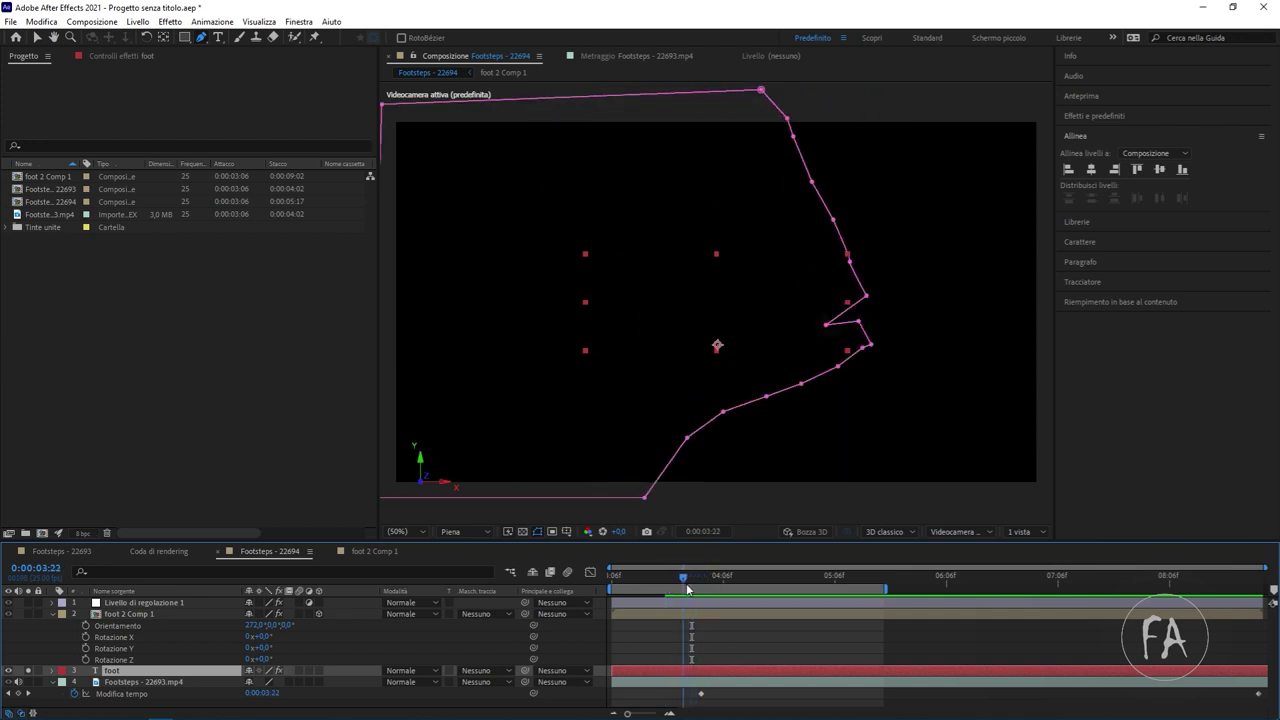
mouse_move(691, 588)
mouse_down()
mouse_move(742, 580)
mouse_move(691, 577)
mouse_up()
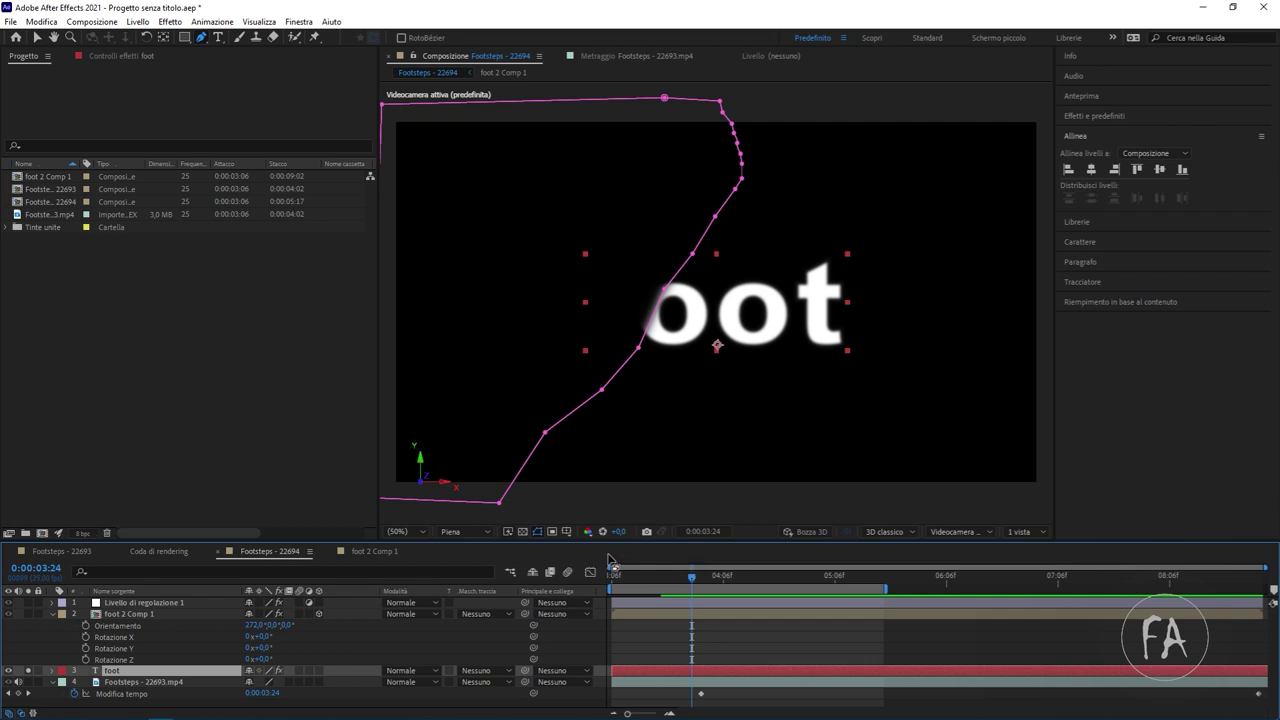
click(29, 671)
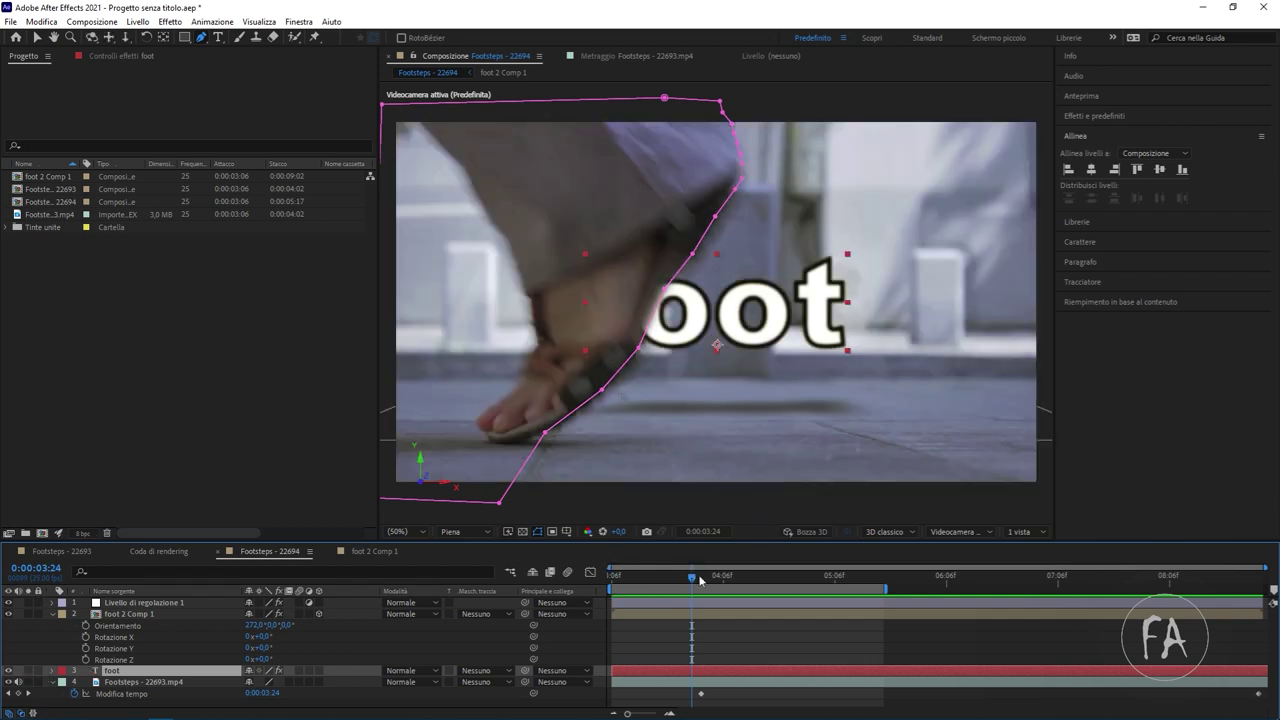
drag(697, 585, 720, 593)
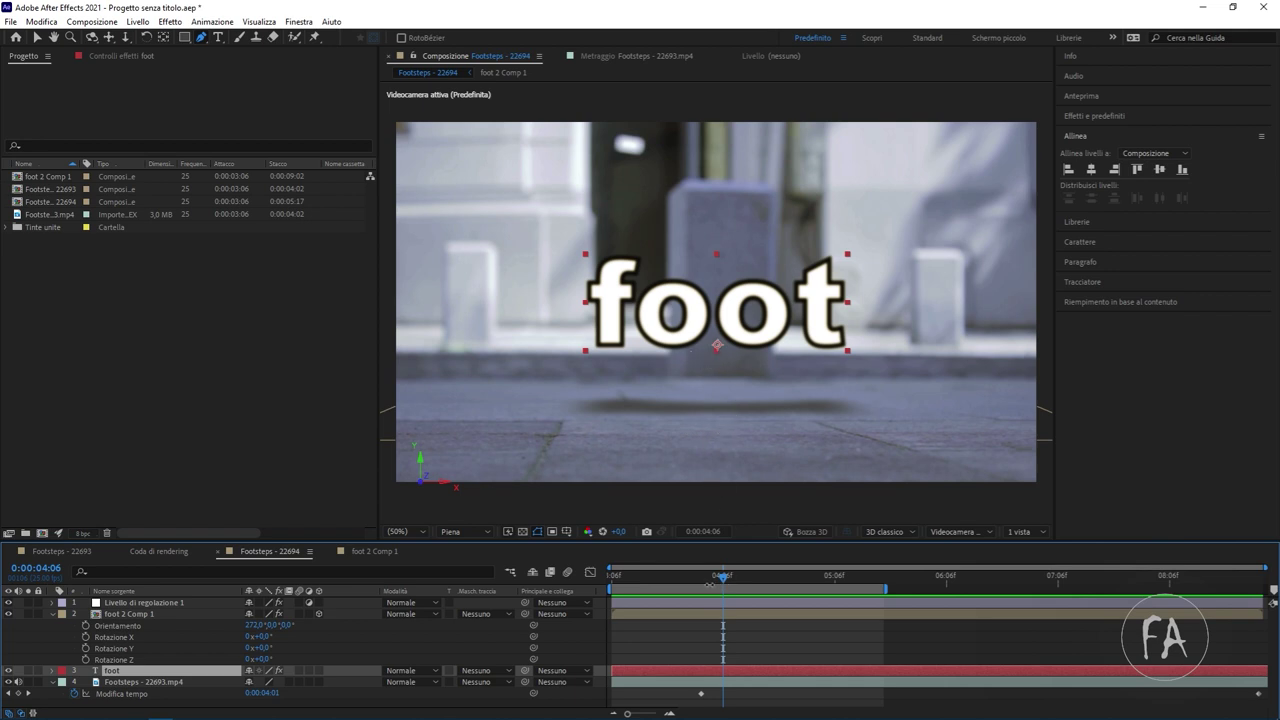
mouse_move(718, 586)
mouse_down()
mouse_move(696, 588)
mouse_move(710, 588)
mouse_up()
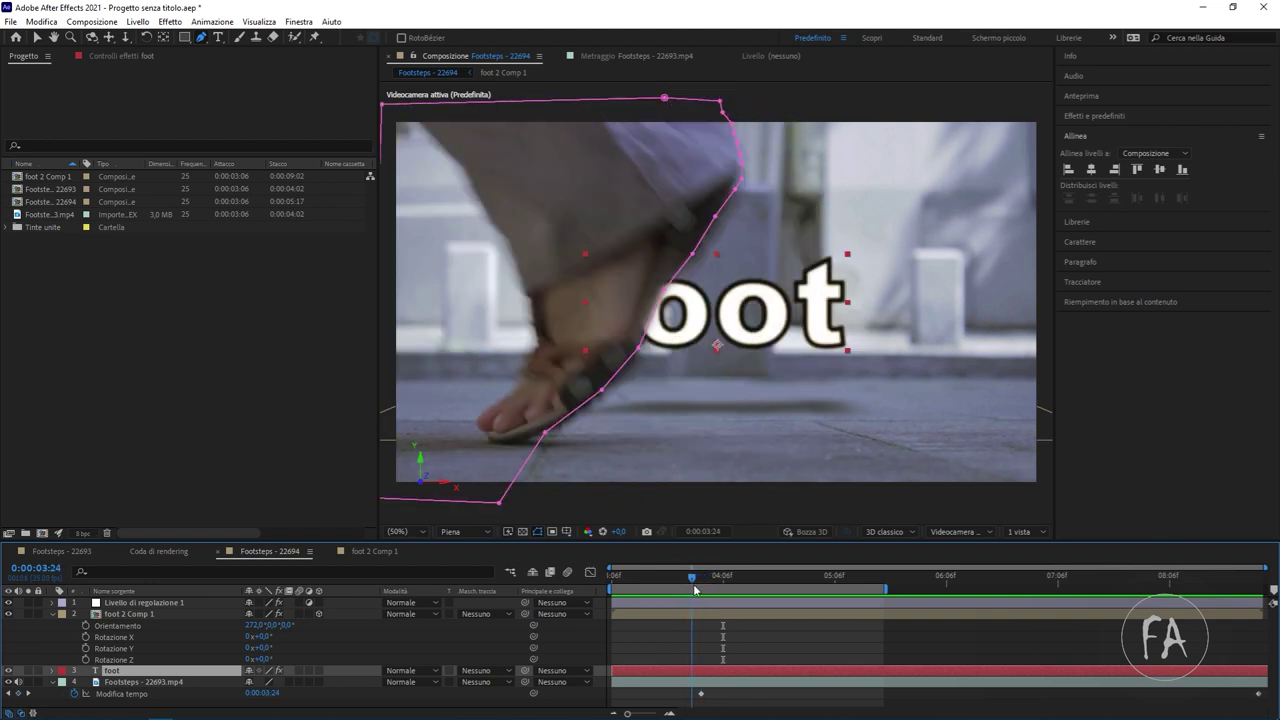
Set the foot 2 Comp 1 shadow layer's X orientation to 0, then tilt it to 275°.
click(150, 614)
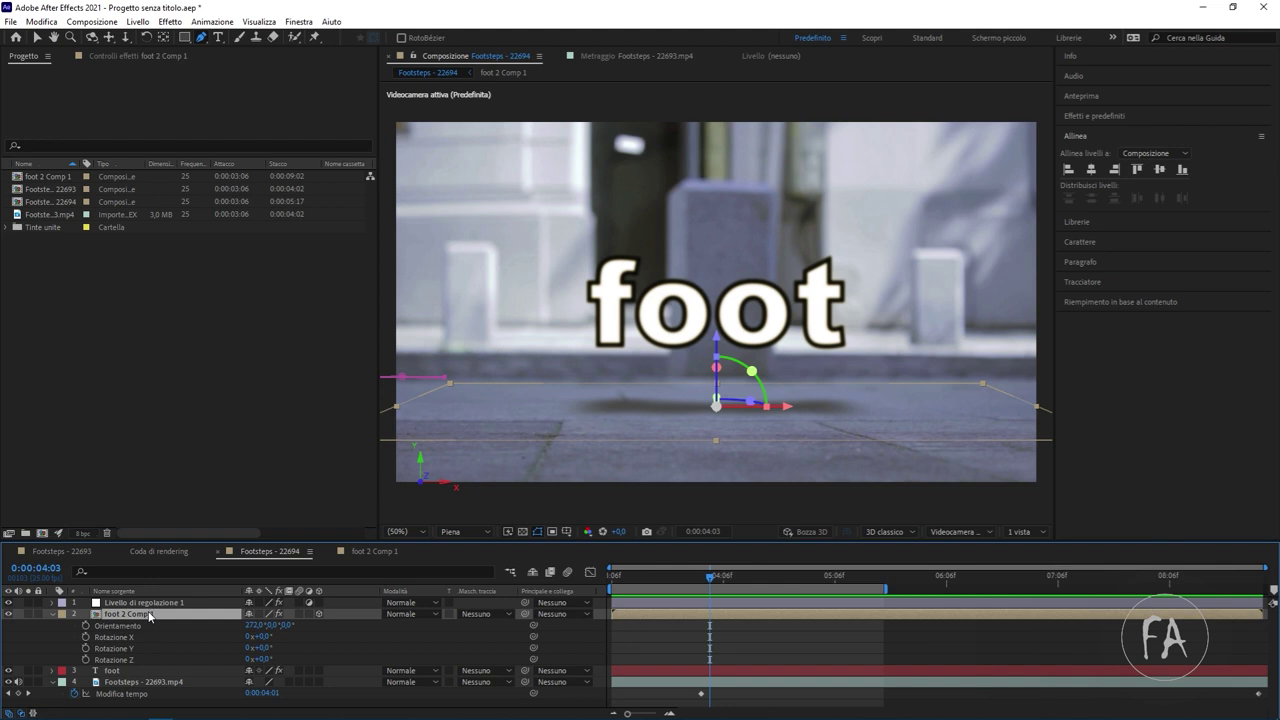
click(254, 625)
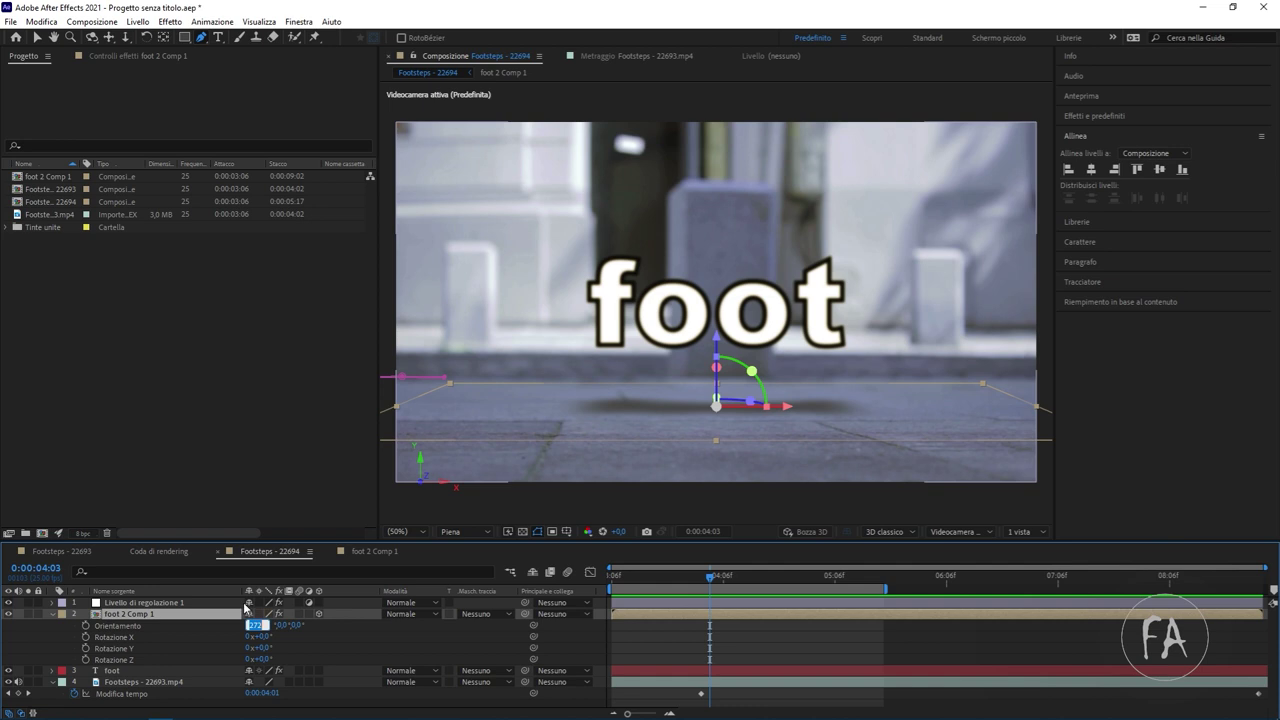
text(0)
key(Return)
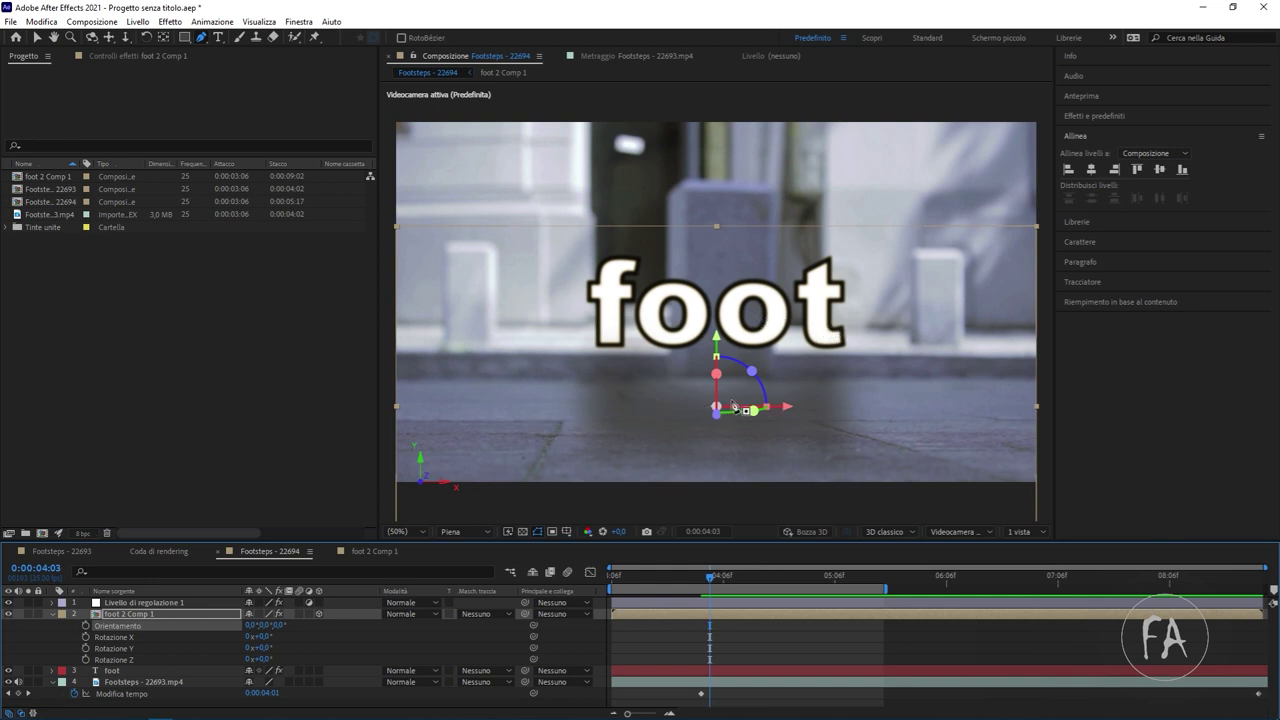
drag(247, 625, 198, 628)
drag(197, 628, 198, 629)
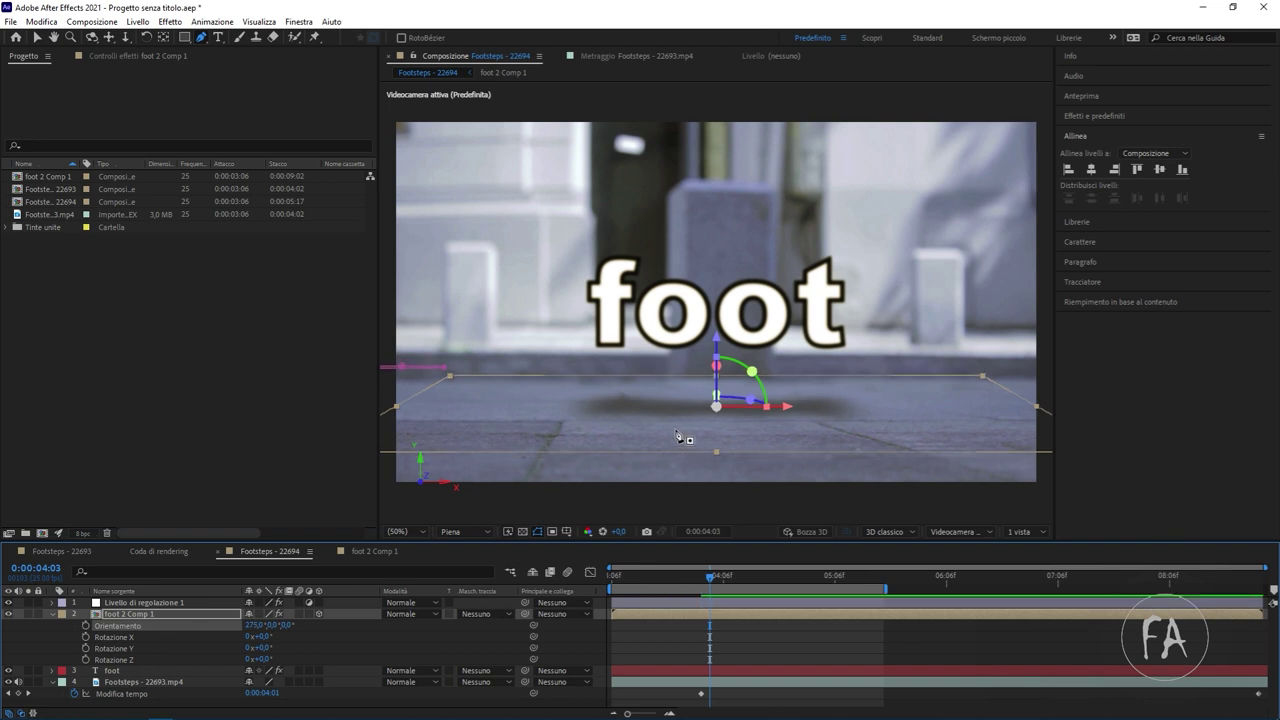
At 0:00:03:12, toggle the colour-grade adjustment layer on and off to compare.
mouse_move(710, 577)
mouse_down()
mouse_move(641, 580)
mouse_move(831, 577)
mouse_move(781, 577)
mouse_up()
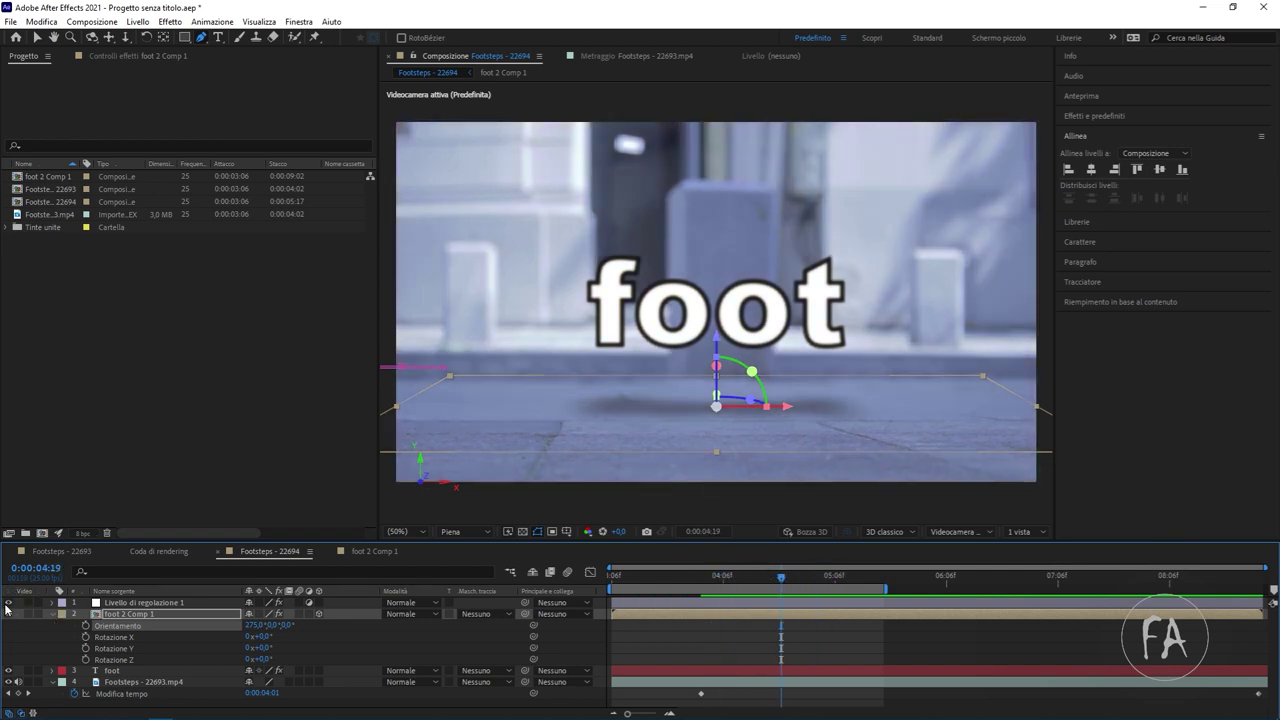
click(8, 603)
click(8, 603)
click(8, 603)
click(8, 603)
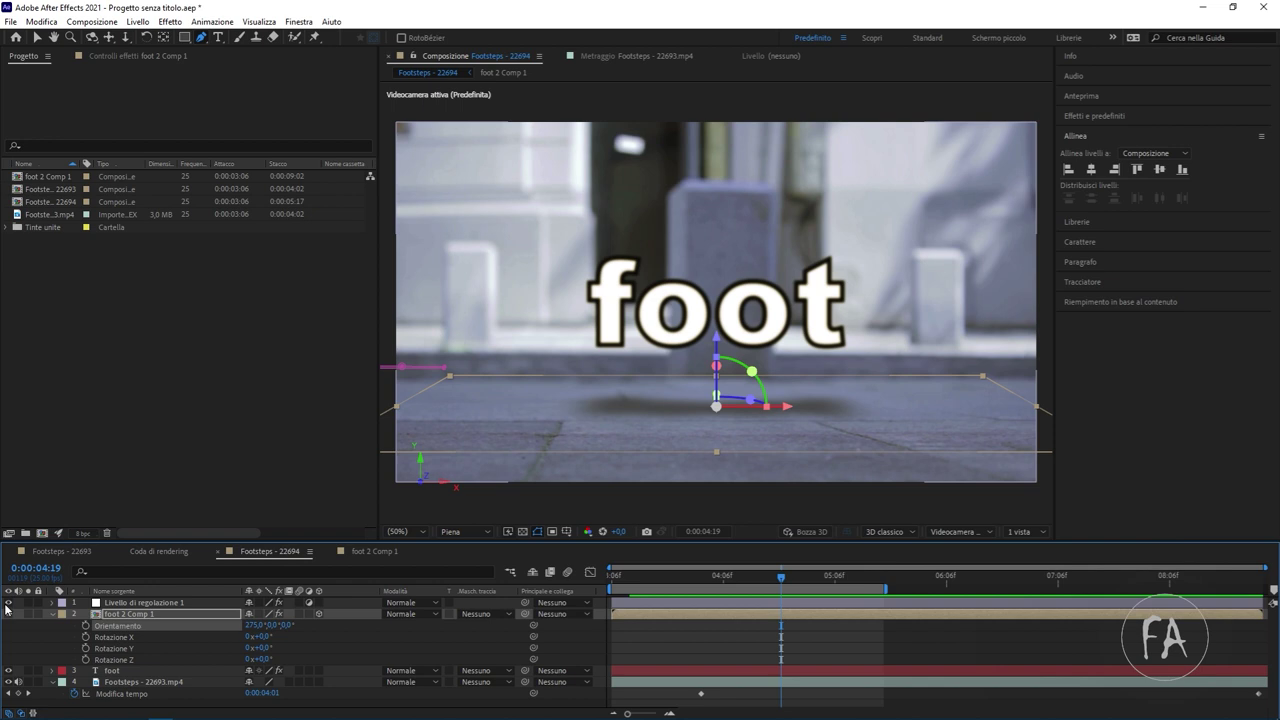
Open Footsteps - 22693.mp4 in the footage viewer and play it from its in point.
double_click(45, 214)
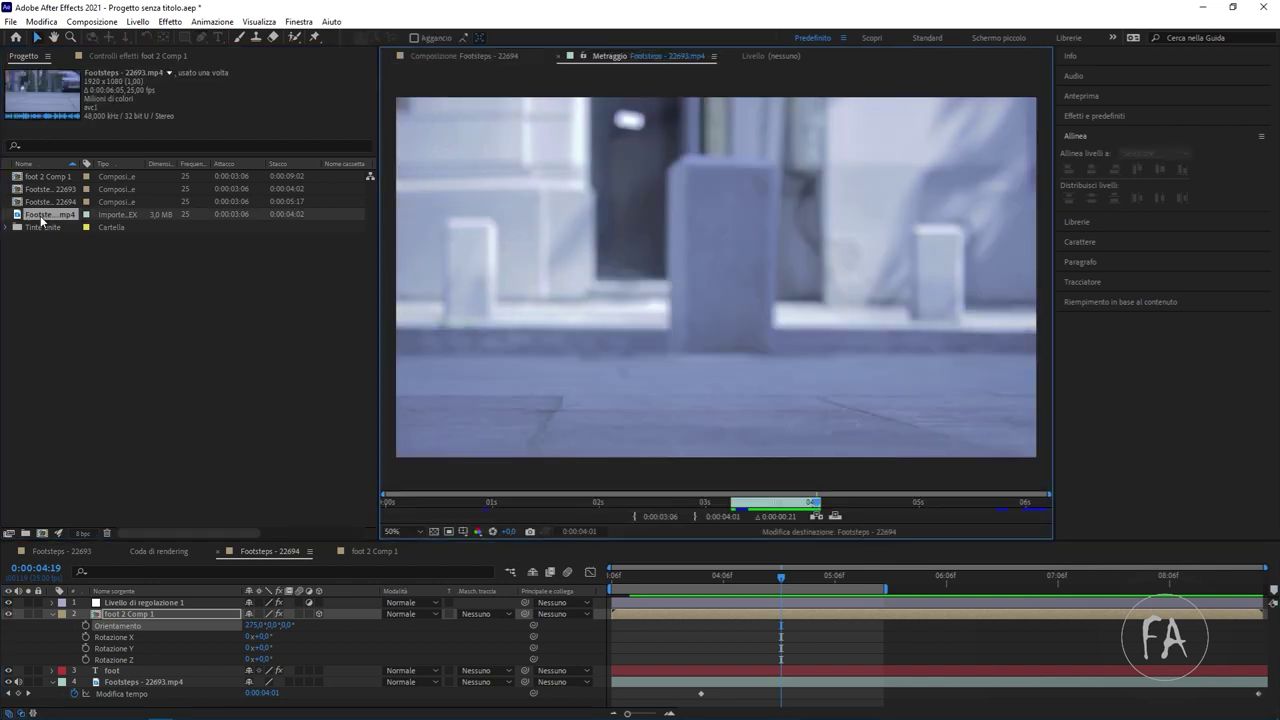
drag(737, 502, 731, 507)
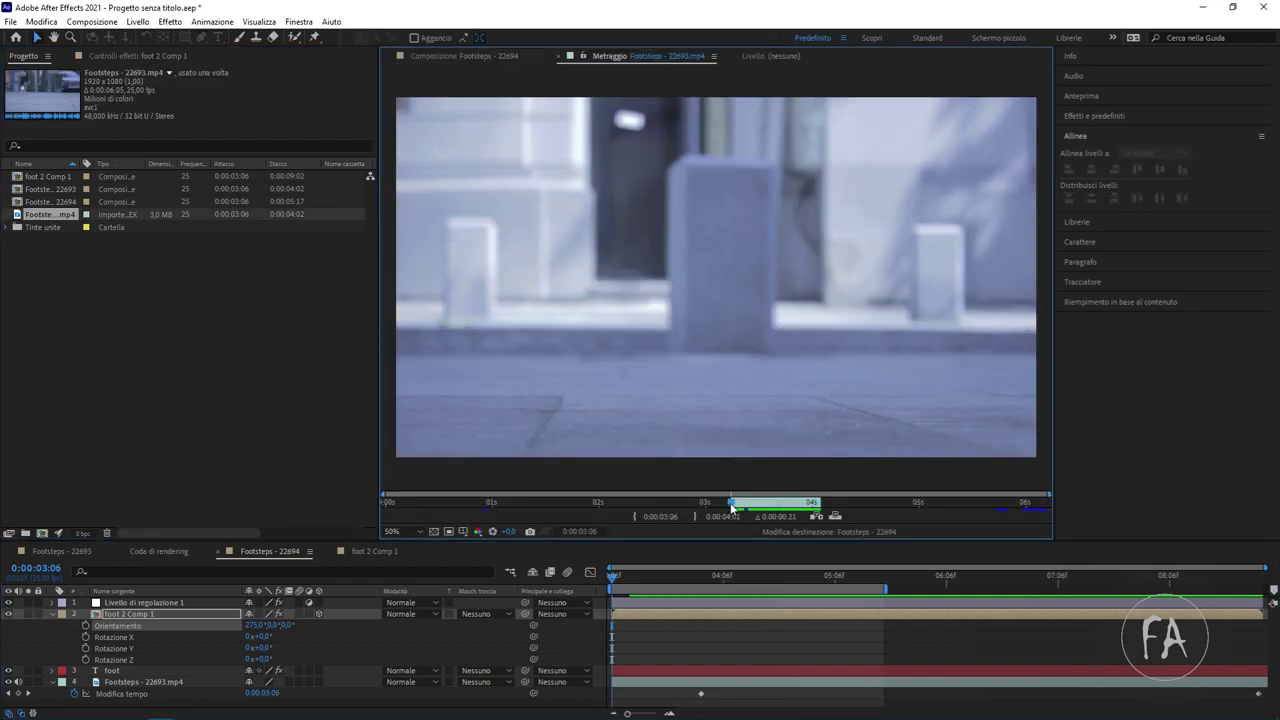
key(space)
key(space)
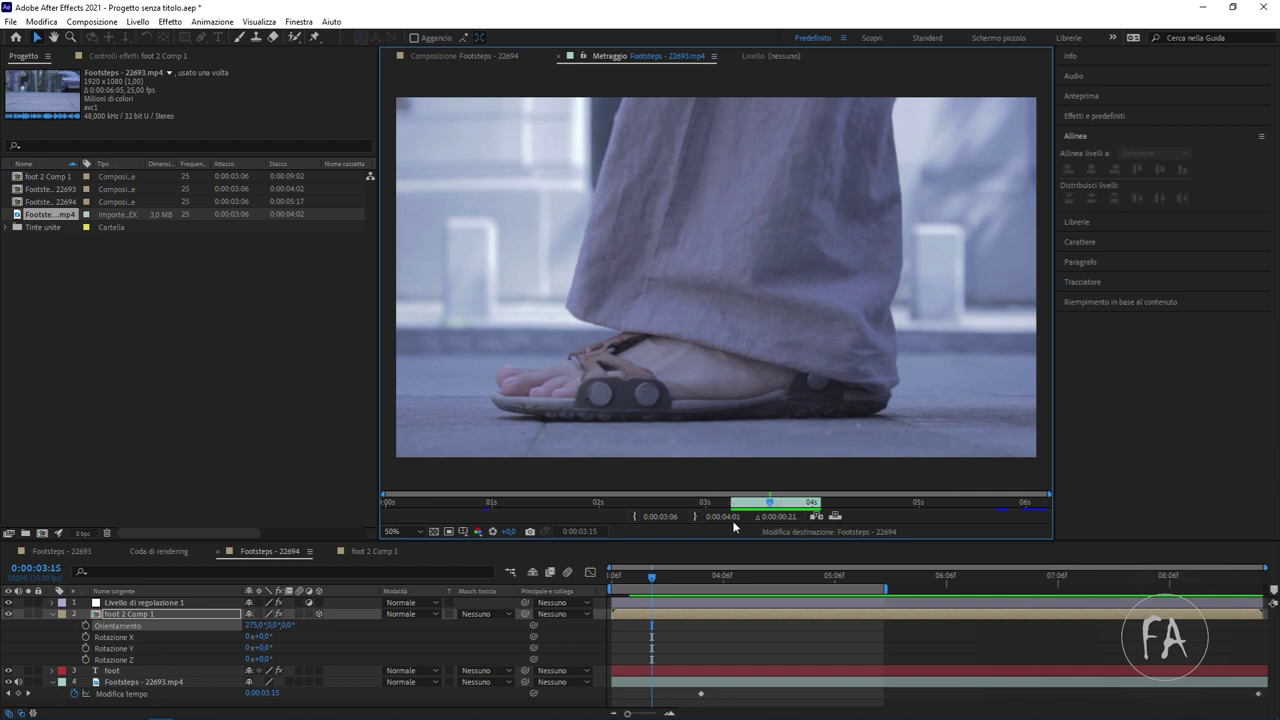
Create a 1920×1080 composition named 'tutorial' with a duration of 0:00:03:00.
right_click(256, 321)
click(187, 324)
right_click(216, 302)
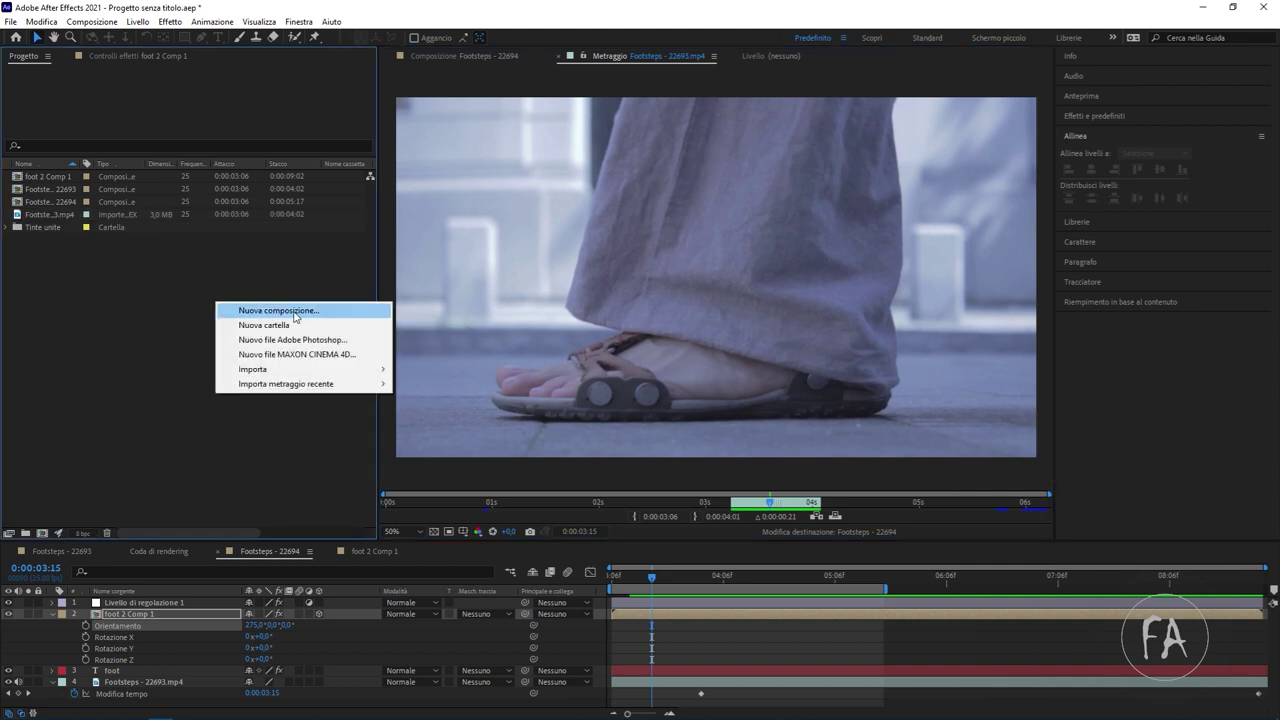
click(296, 316)
text(tutorial)
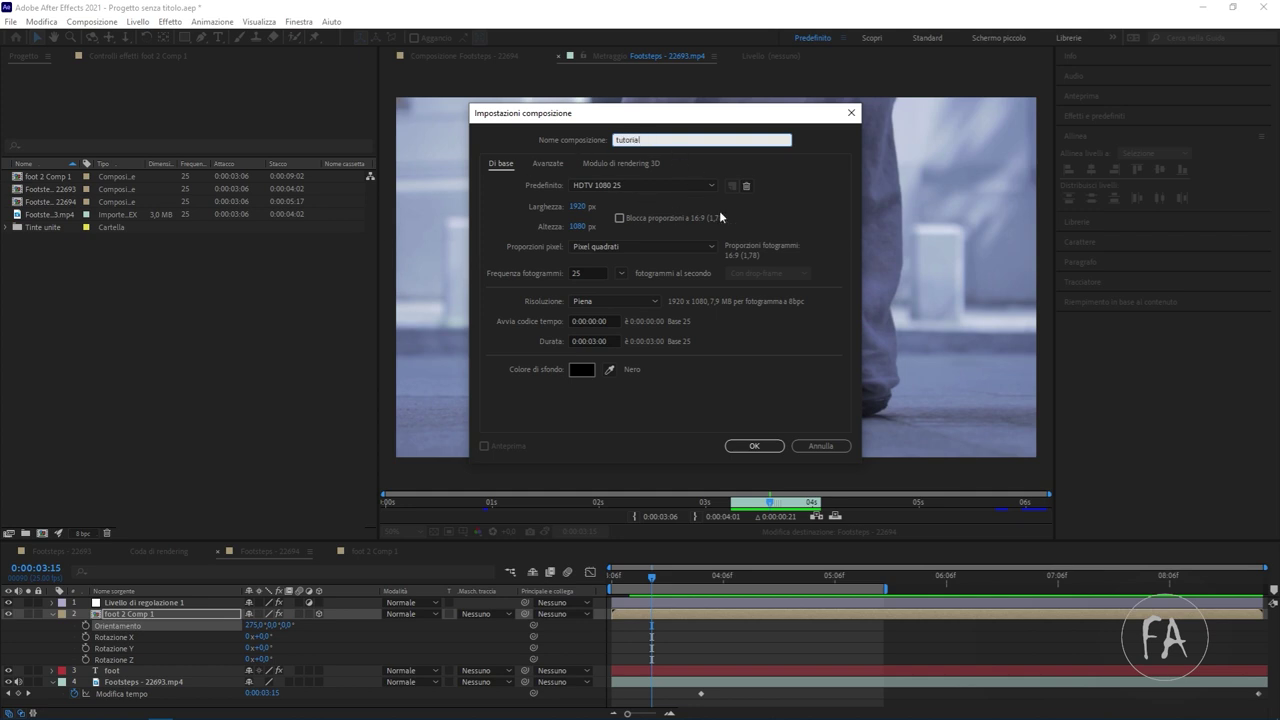
click(601, 341)
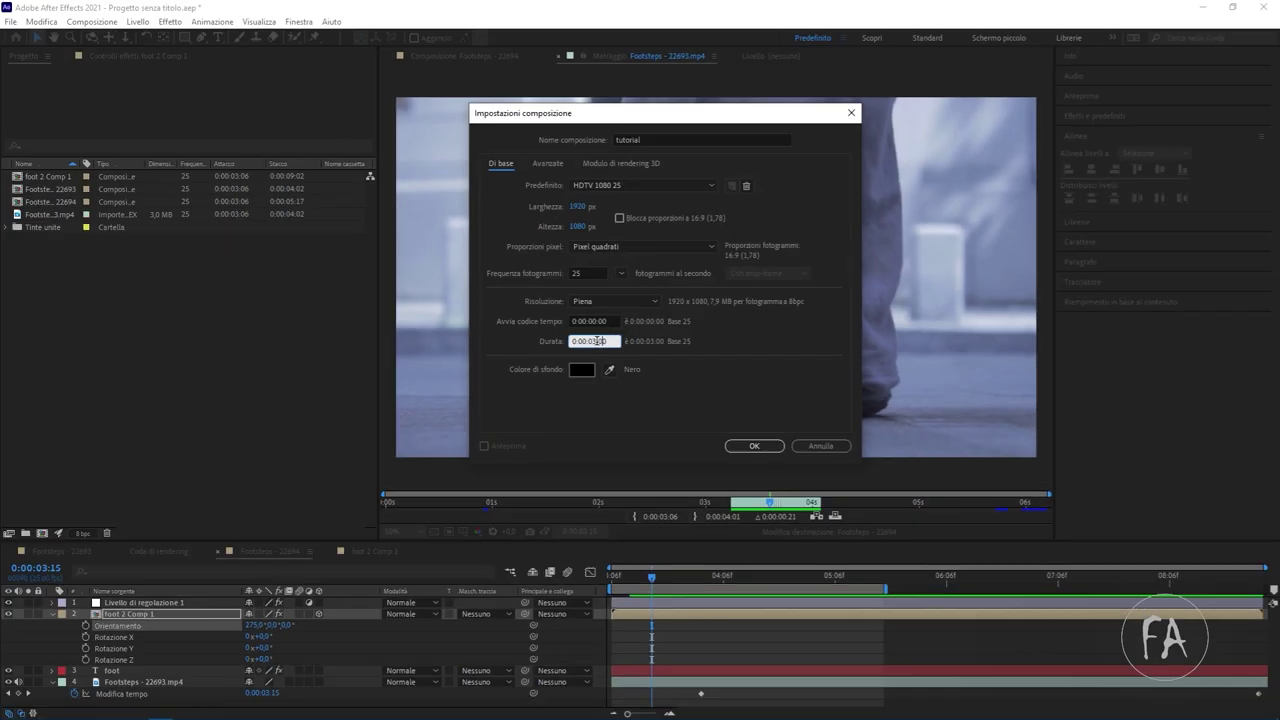
click(751, 446)
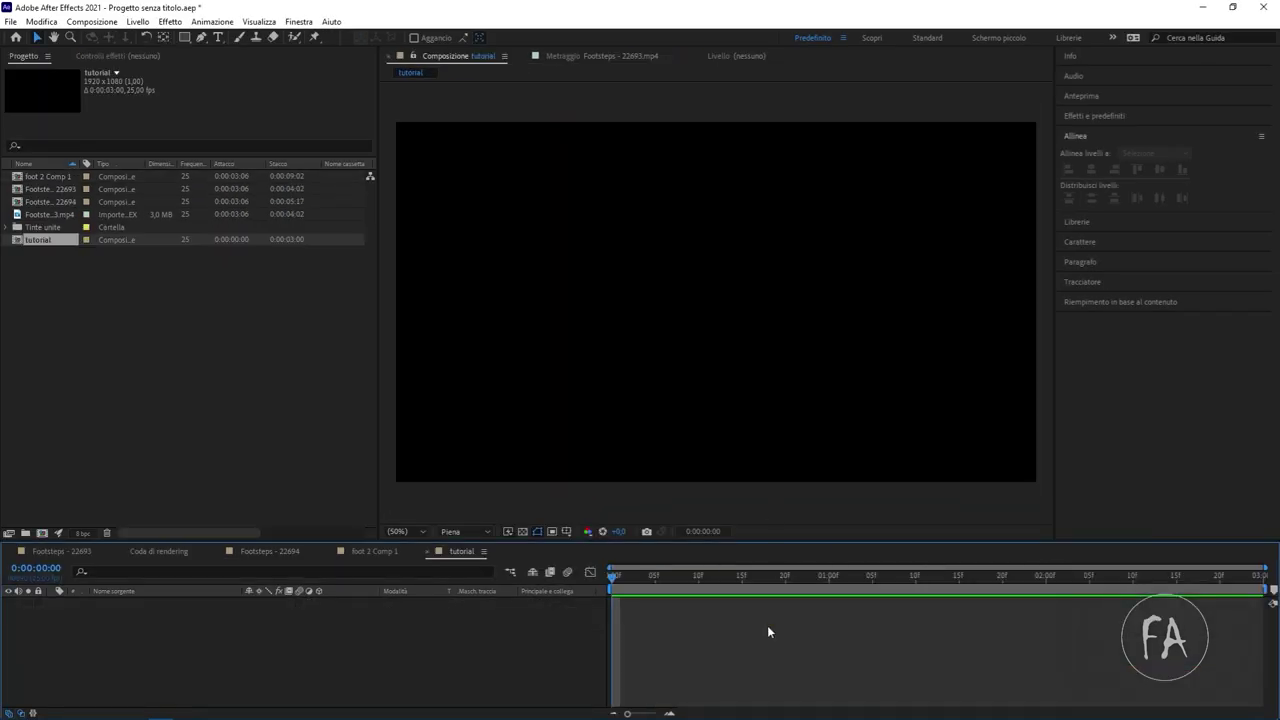
Add Footsteps - 22693.mp4 to the tutorial comp and preview it.
drag(40, 214, 255, 655)
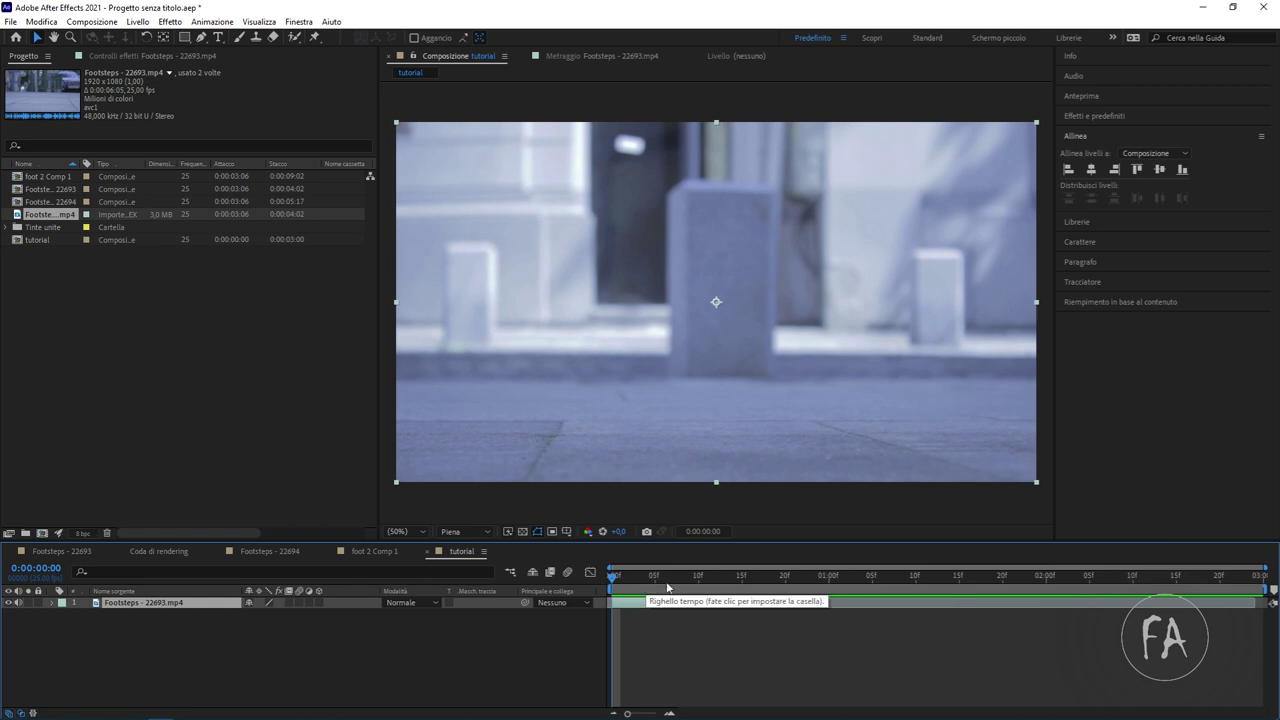
key(space)
key(space)
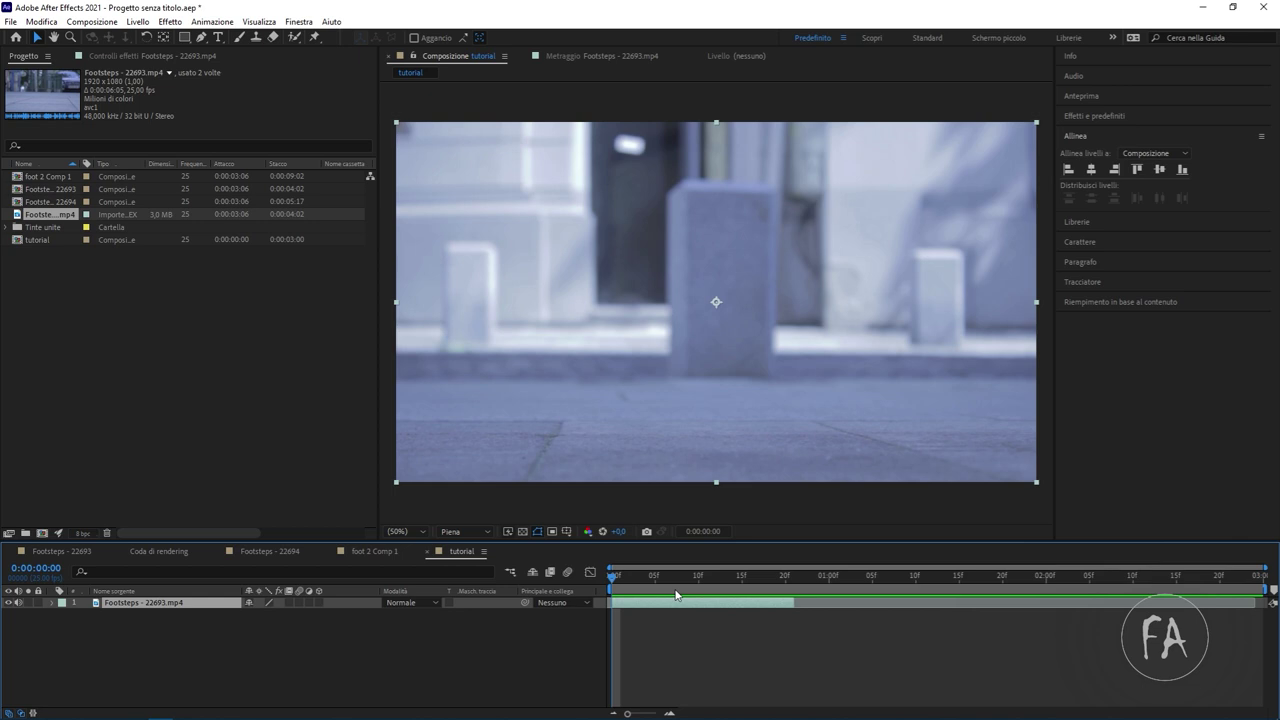
key(space)
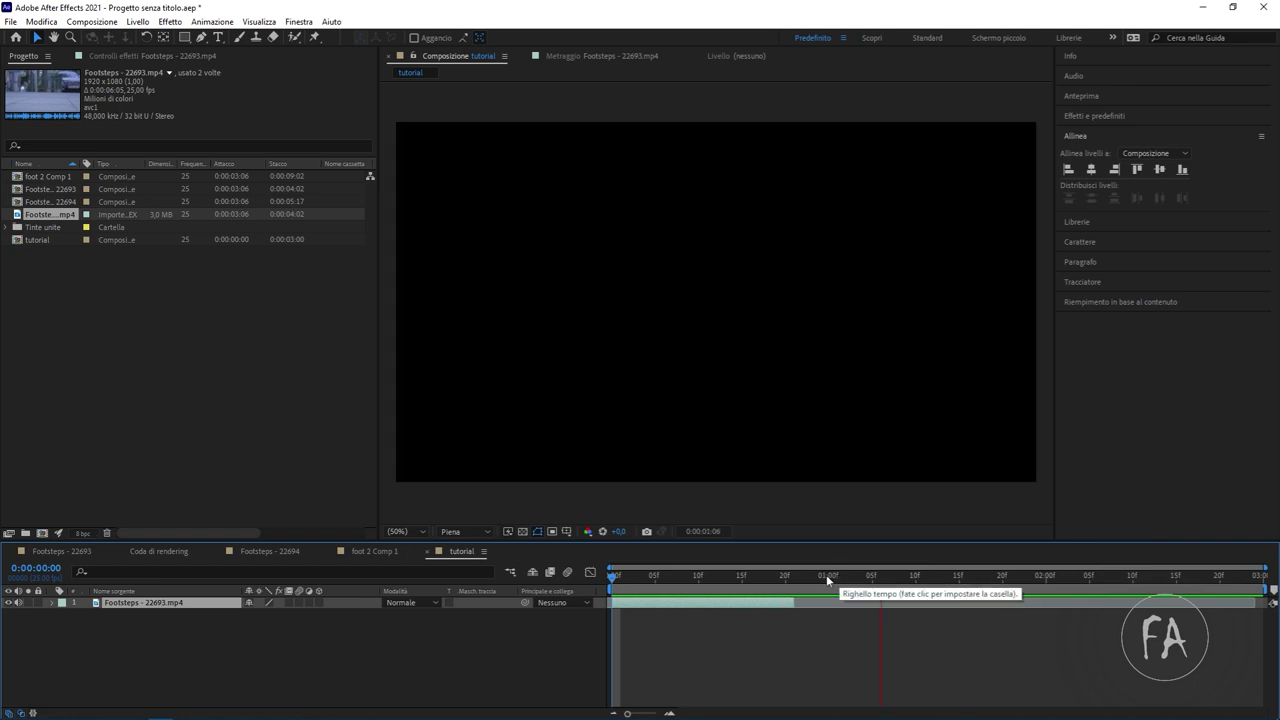
click(723, 577)
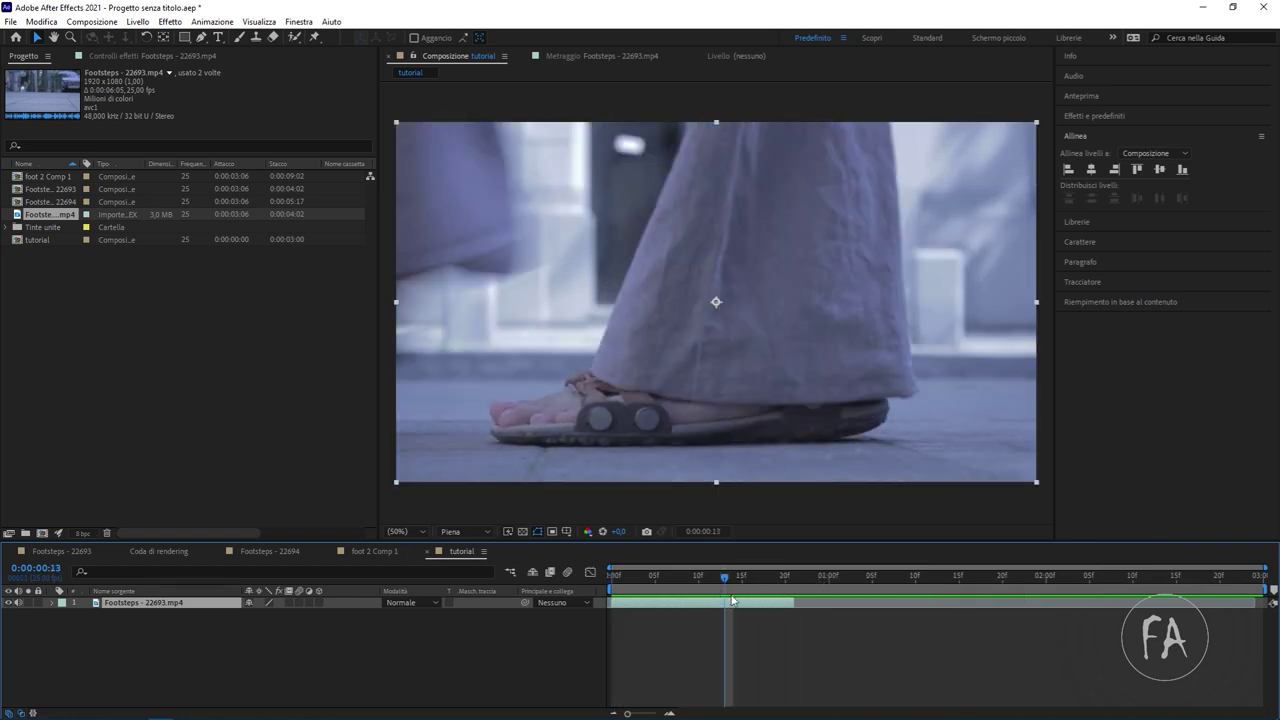
Extend the footage layer to the comp end and enable time remapping at 0:00:00:20.
drag(794, 603, 1262, 603)
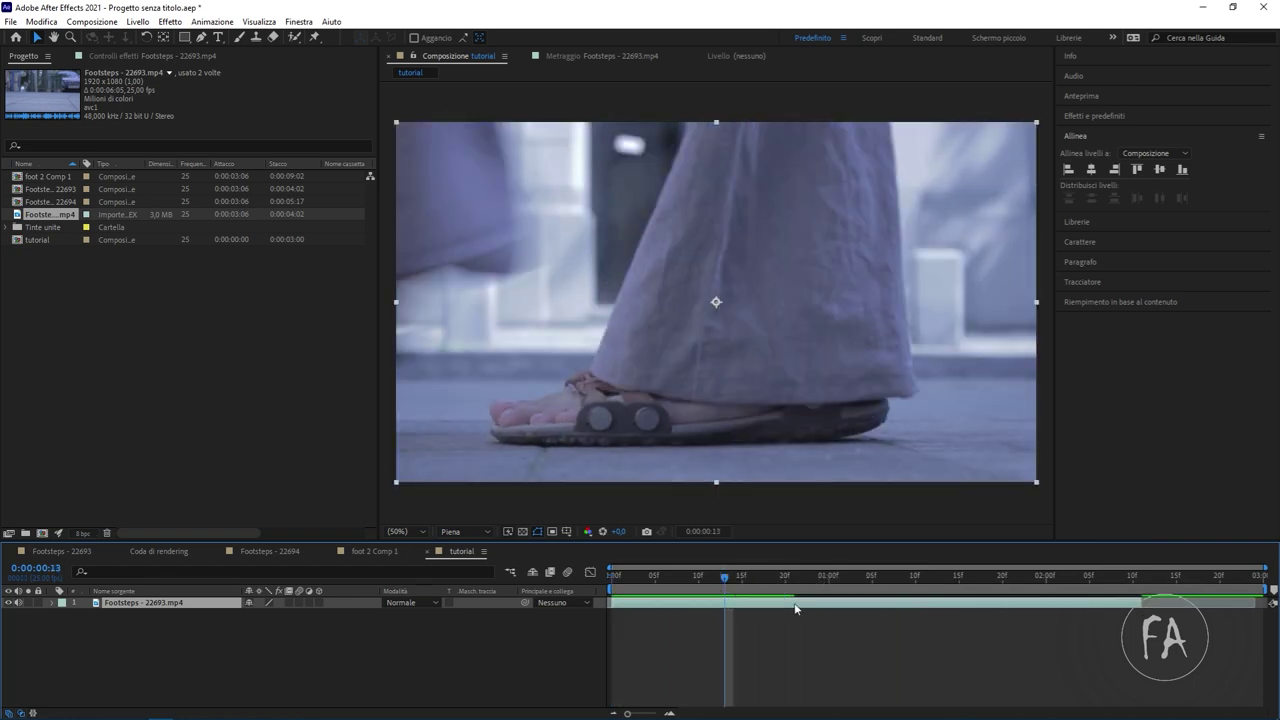
click(750, 578)
key(space)
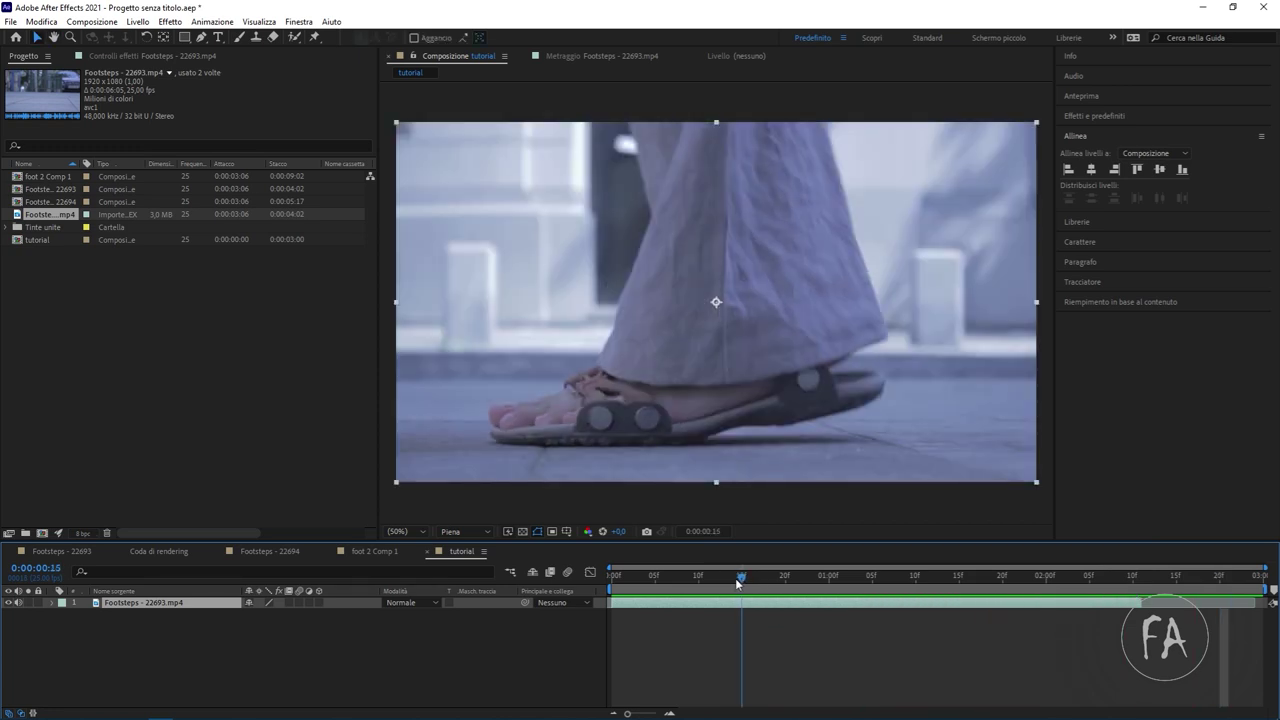
drag(752, 576, 784, 574)
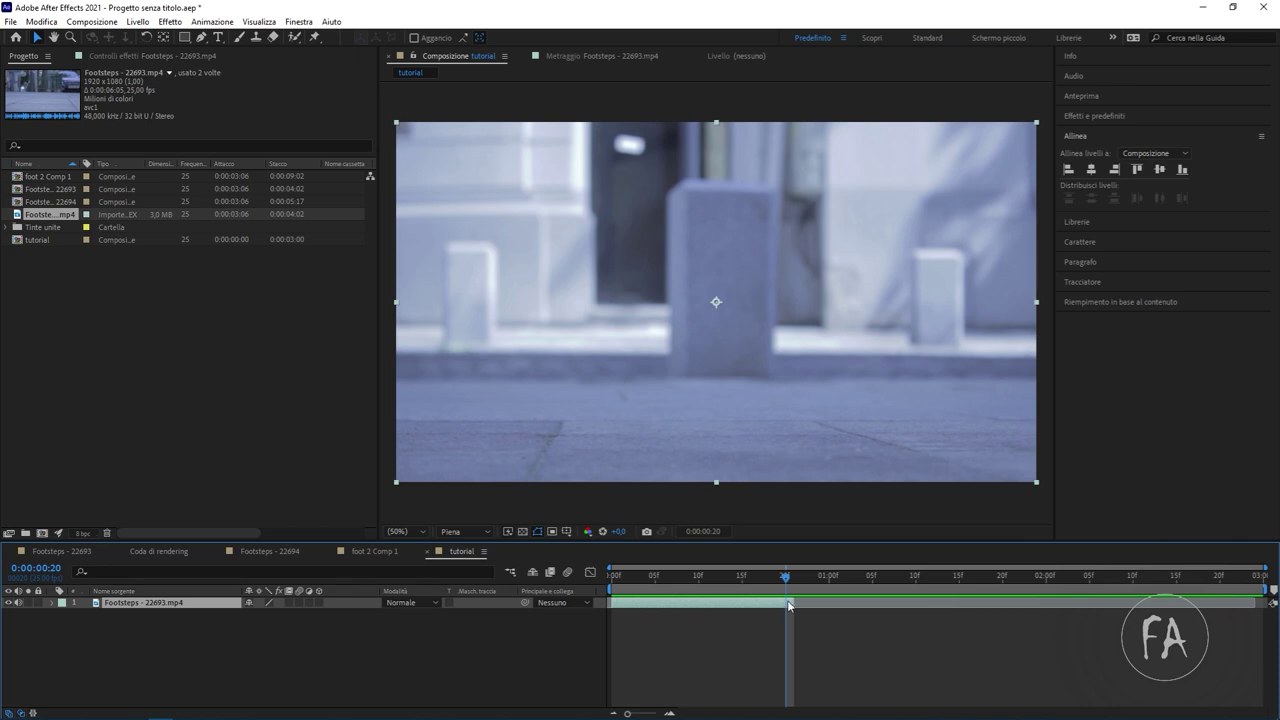
key(ctrl+alt+t)
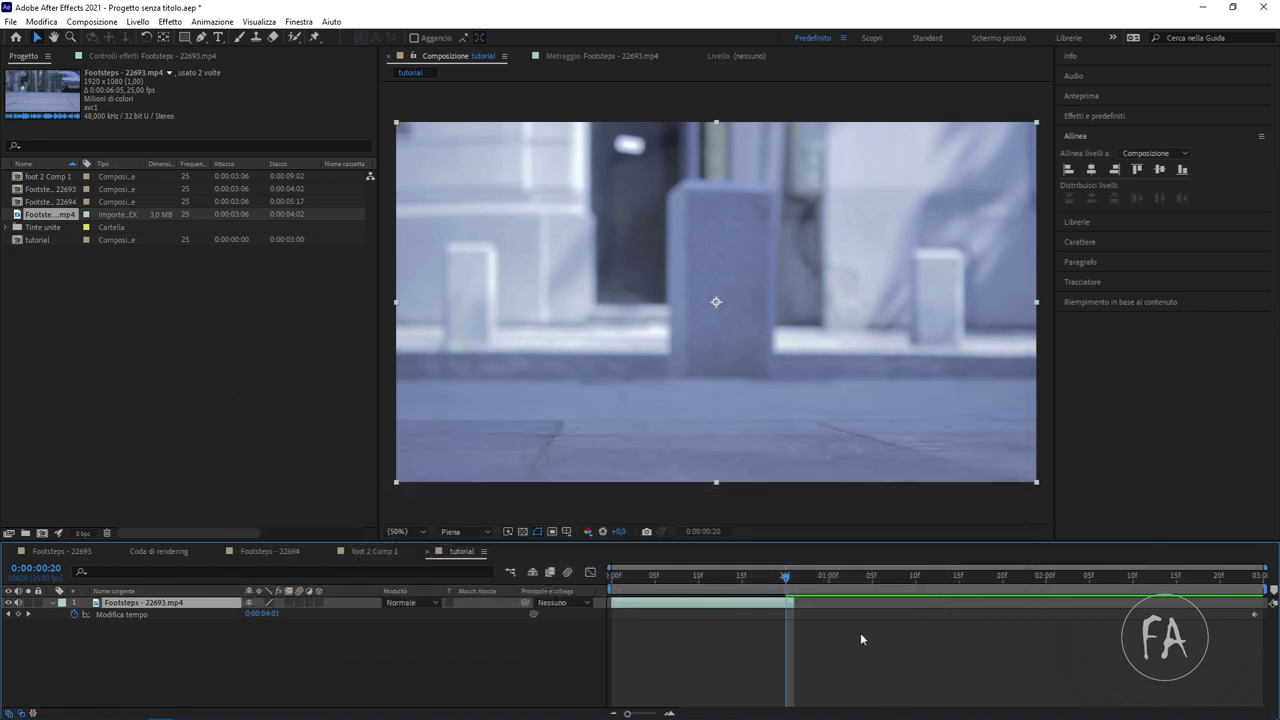
Add a time-remap keyframe at 0:00:00:20 and stretch the footage layer to the comp end.
click(1254, 615)
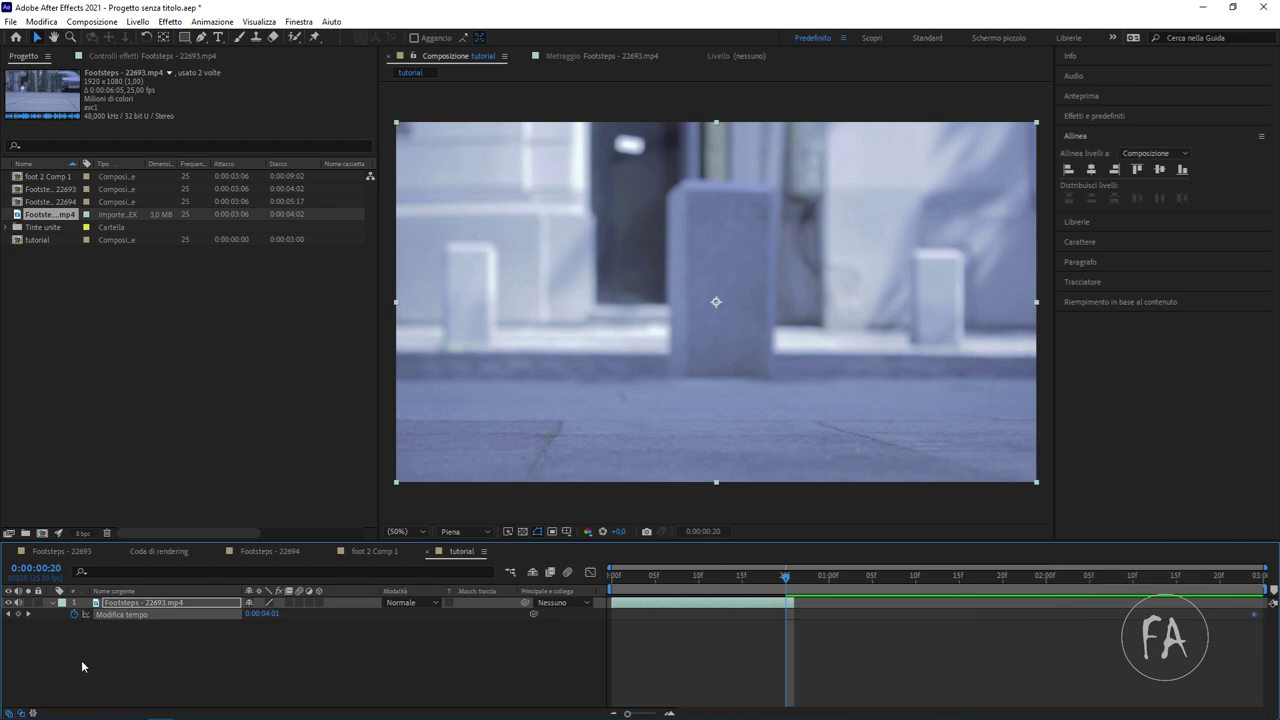
click(17, 614)
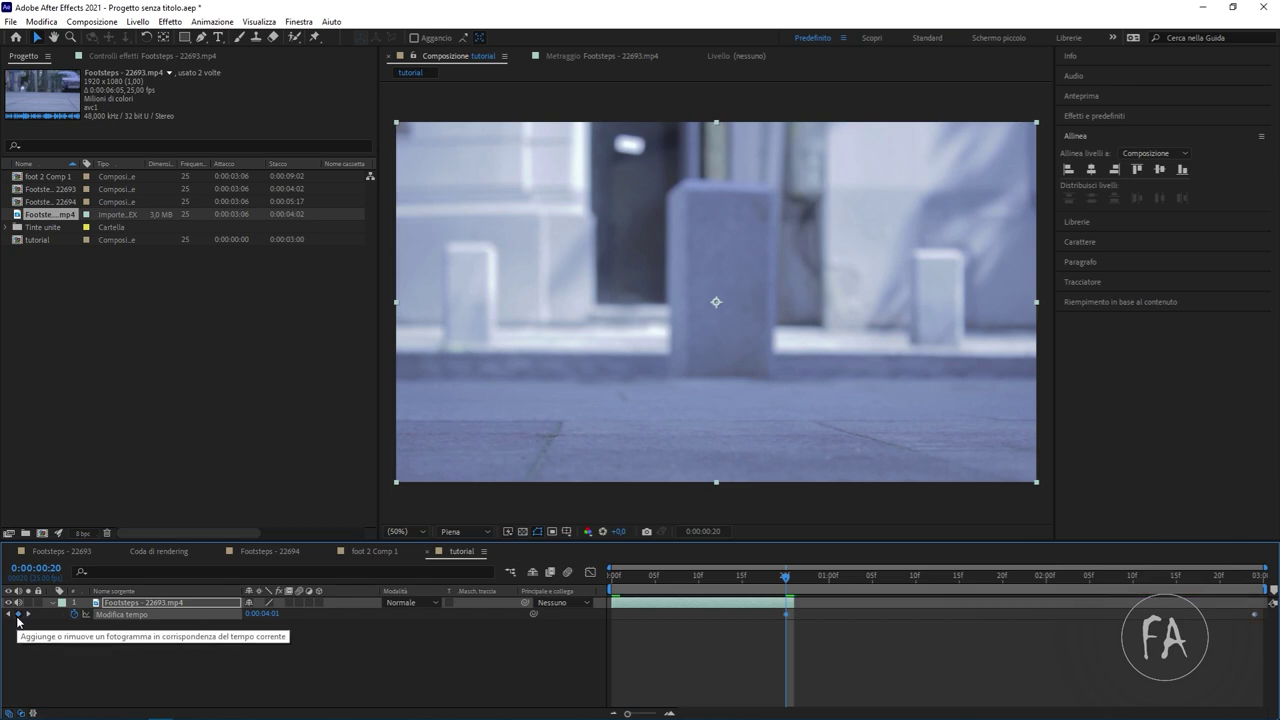
click(262, 614)
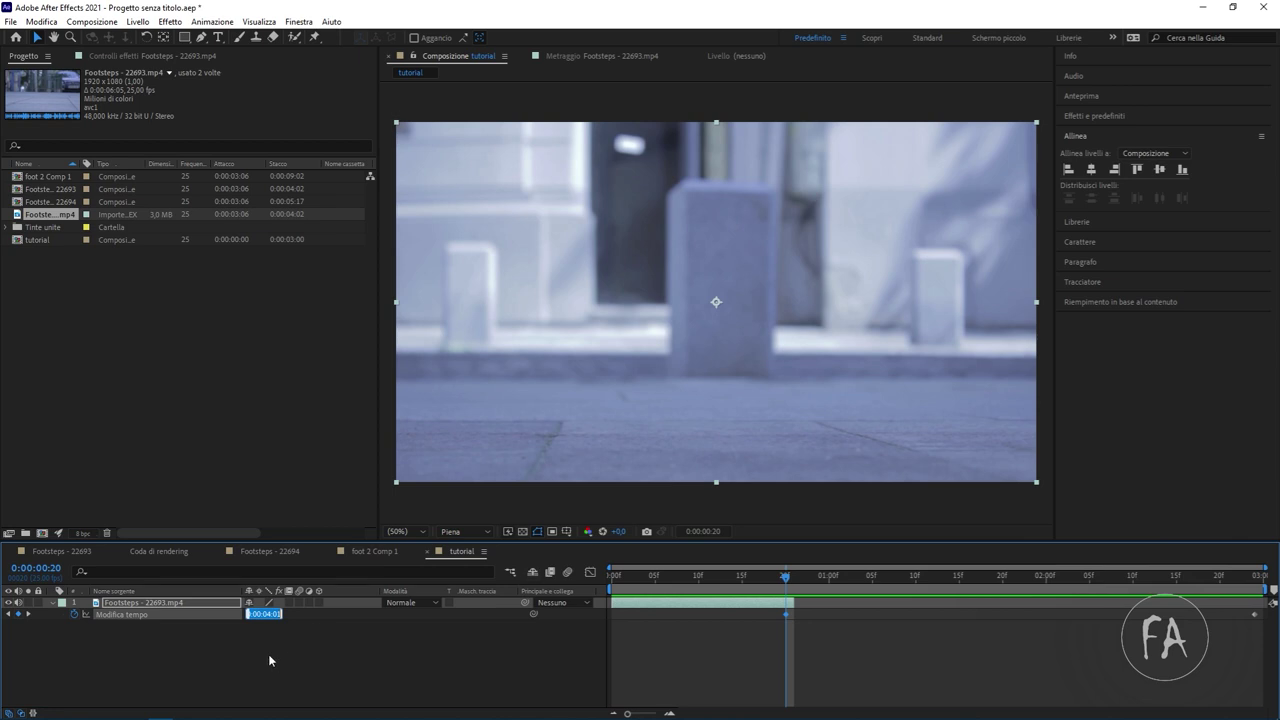
click(283, 631)
click(773, 602)
click(1254, 614)
drag(796, 603, 1266, 603)
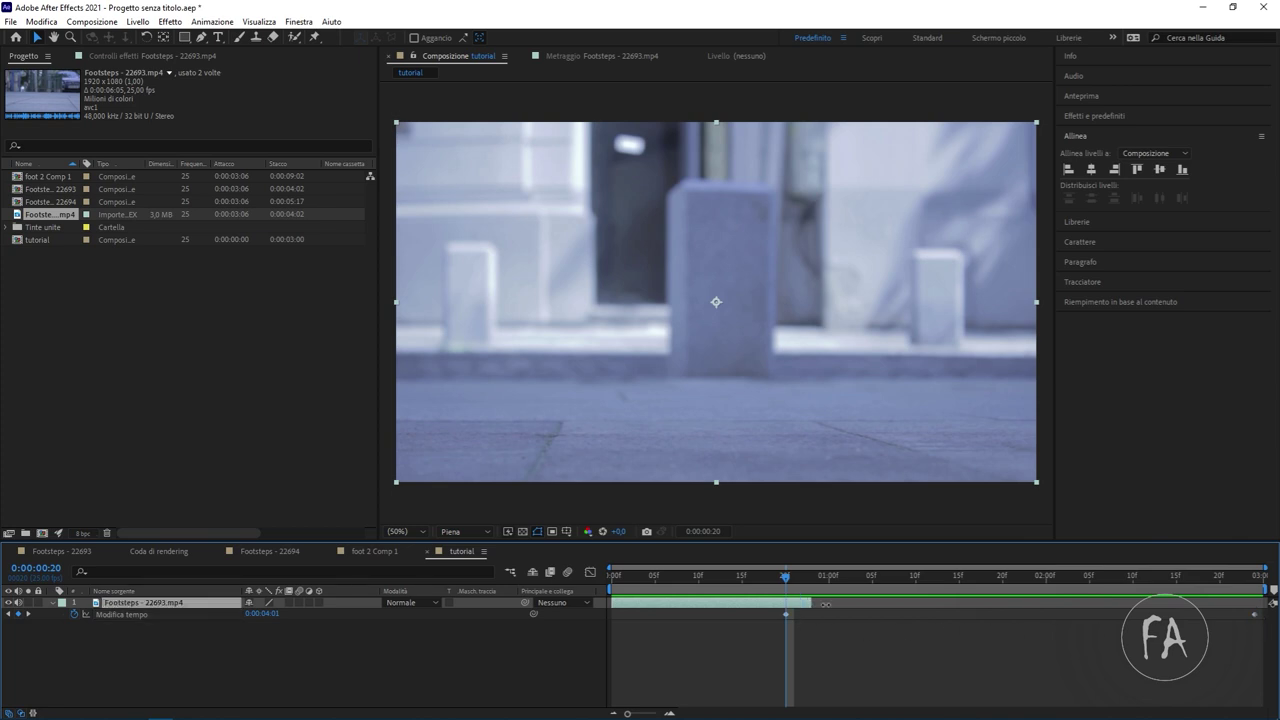
Adjust the end time-remap keyframe at the comp's last frame, then return to frame 20.
key(space)
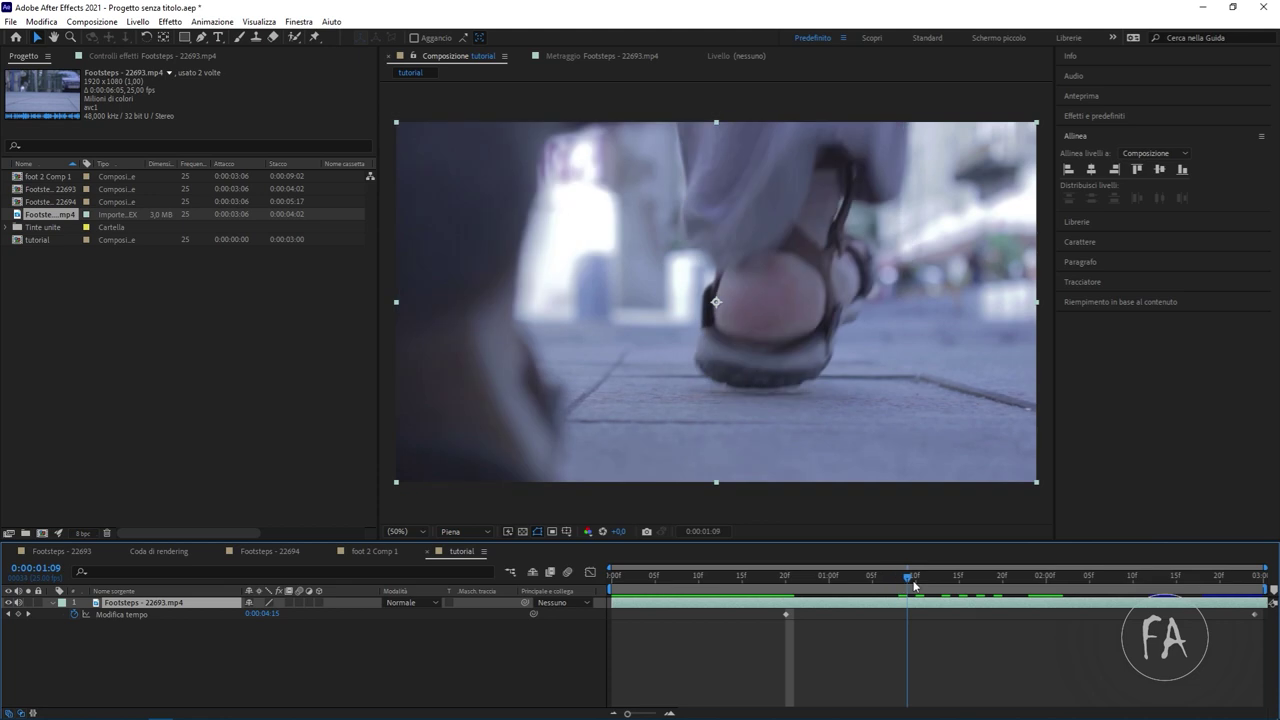
click(1255, 614)
click(1247, 588)
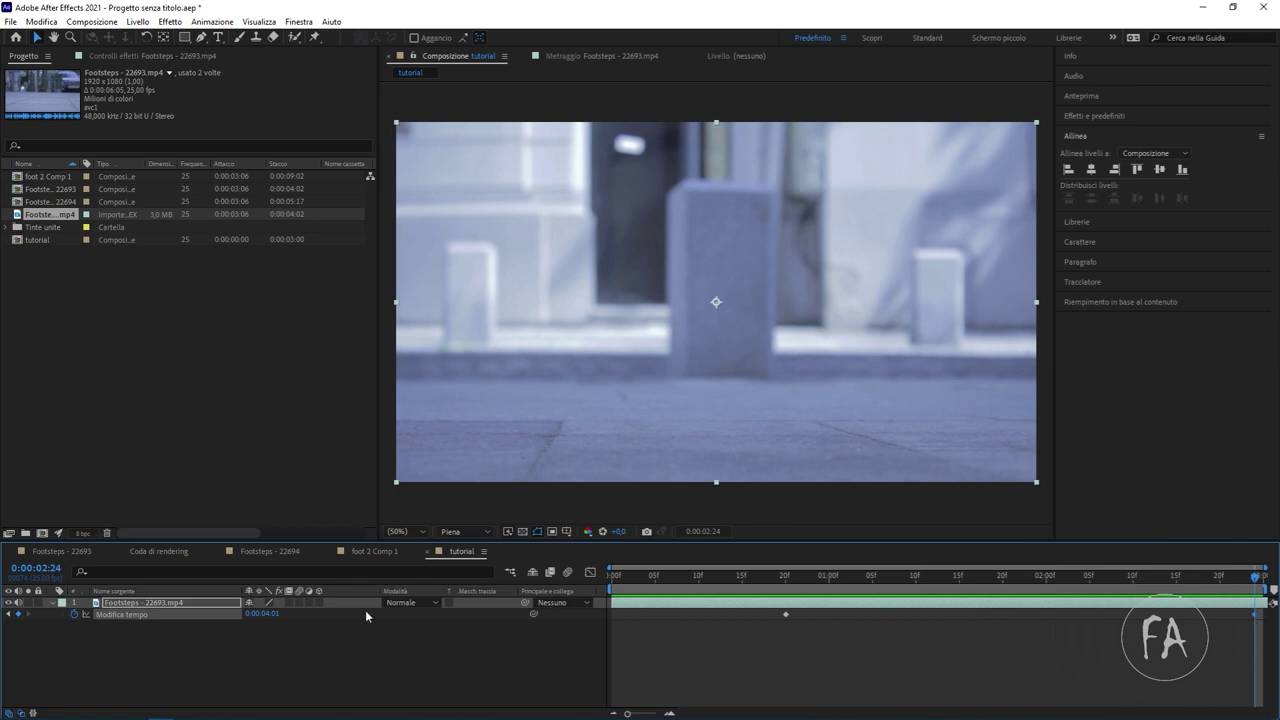
click(260, 613)
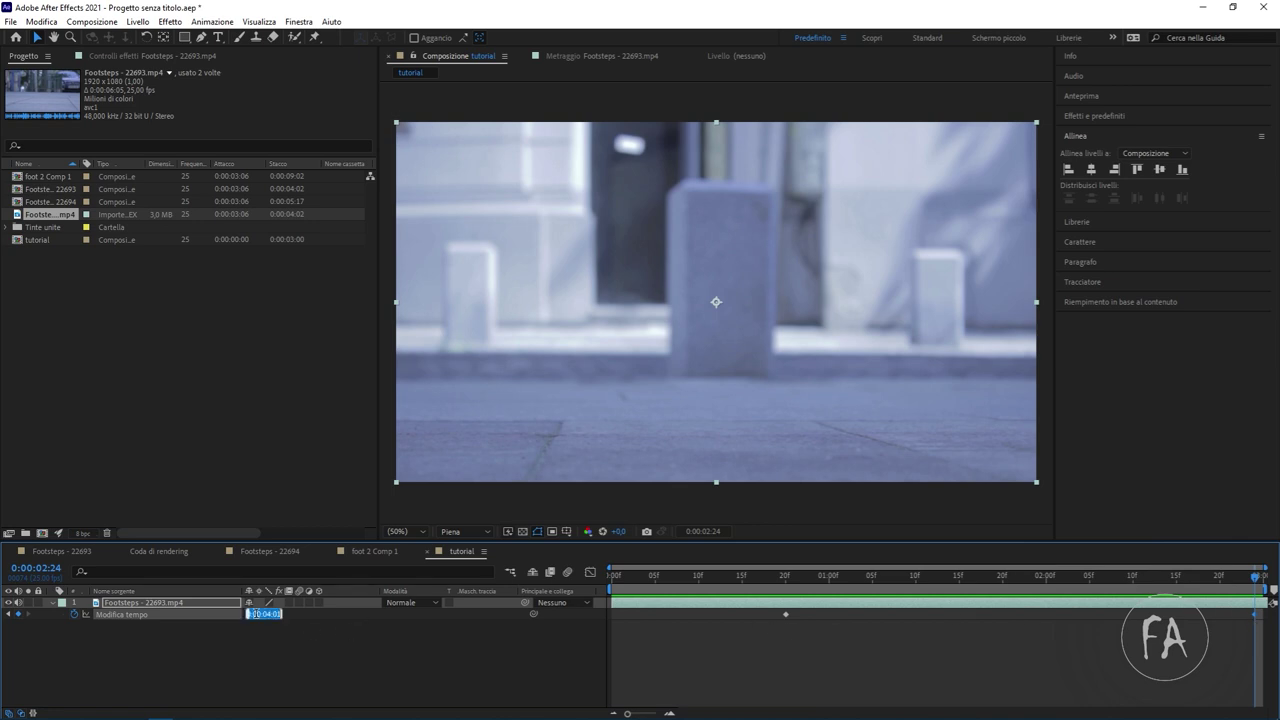
click(786, 577)
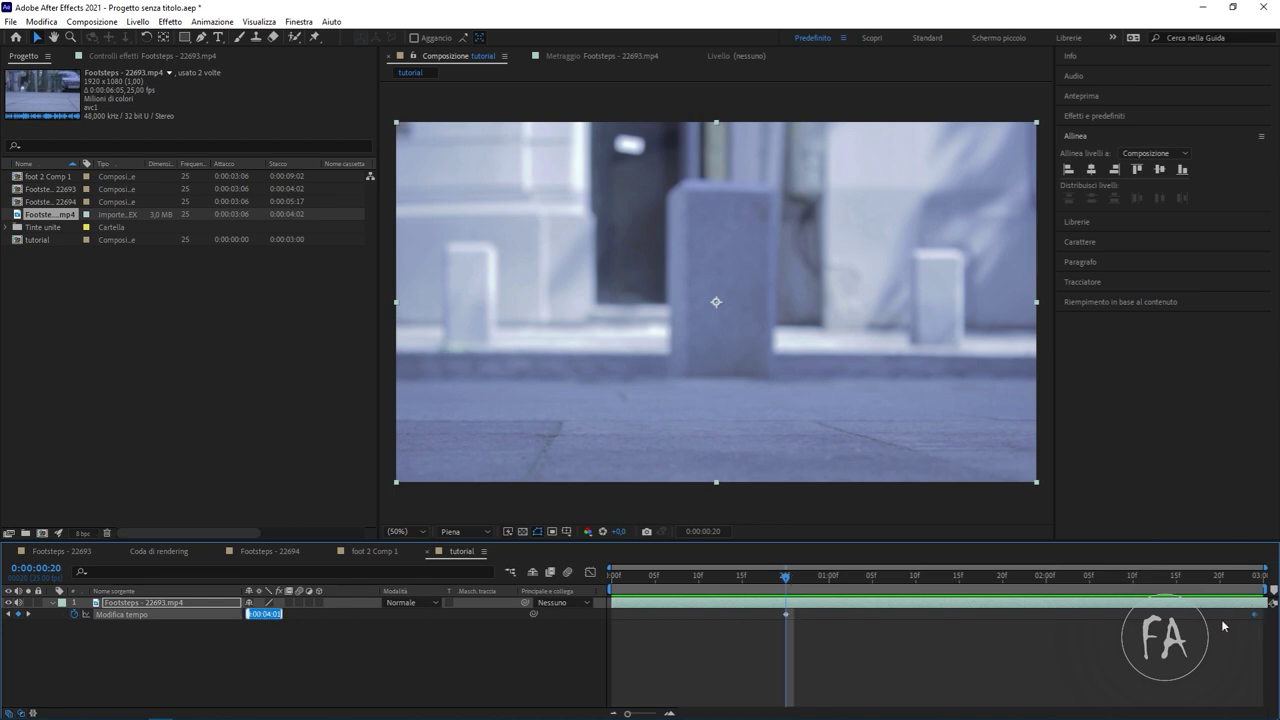
click(1258, 617)
Scrub and preview the retimed footage to check the slowed playback.
drag(786, 577, 628, 576)
mouse_move(725, 577)
mouse_down()
mouse_move(1255, 579)
mouse_move(786, 579)
mouse_up()
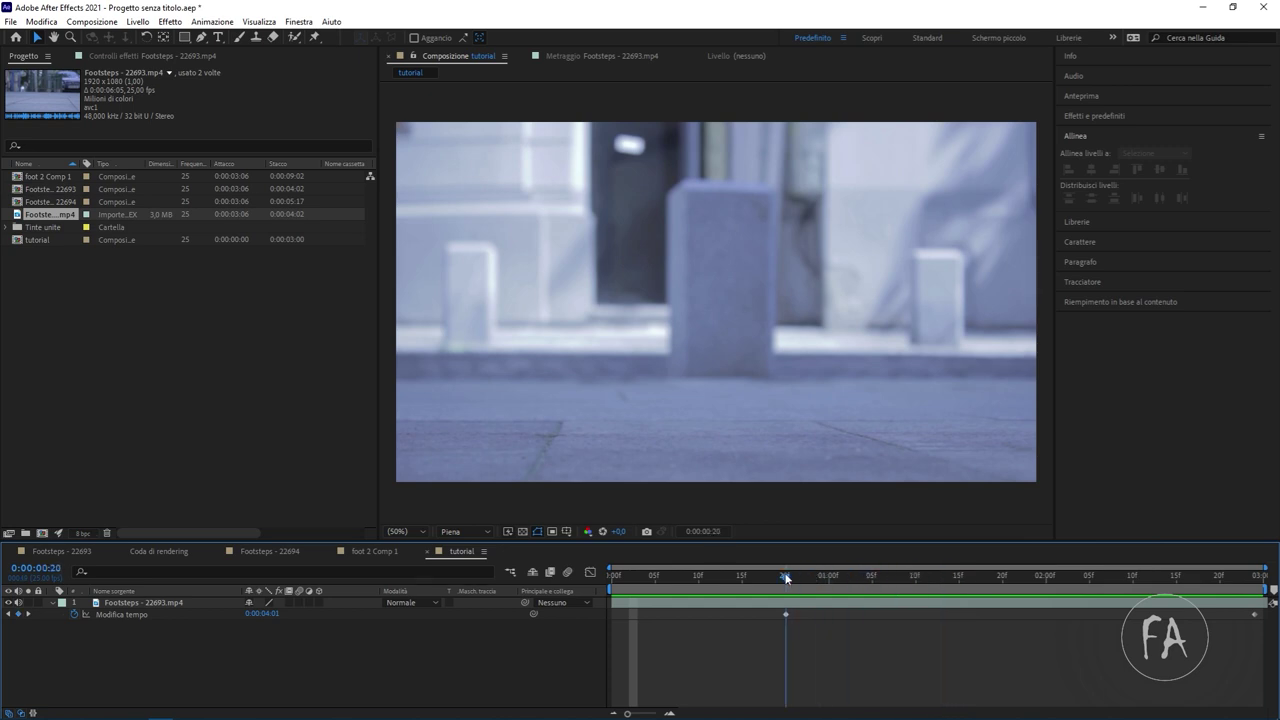
click(144, 614)
mouse_move(786, 579)
mouse_down()
mouse_move(1120, 579)
mouse_move(548, 581)
mouse_up()
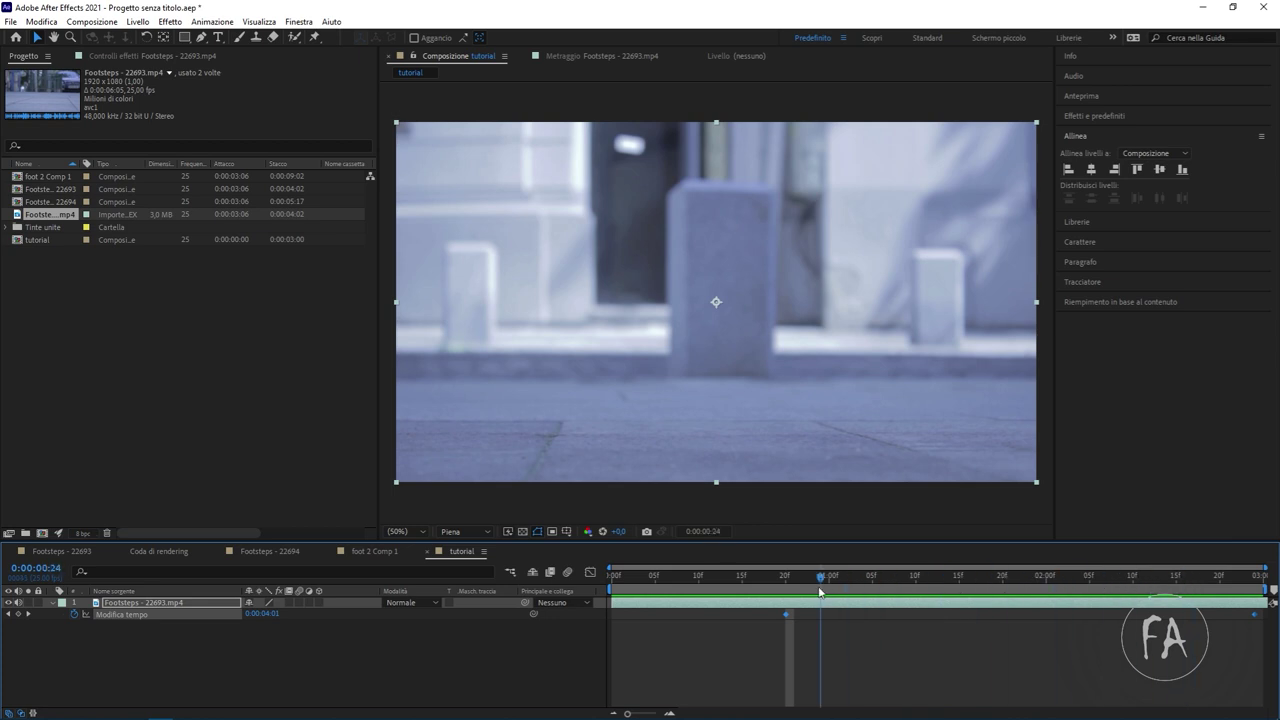
key(space)
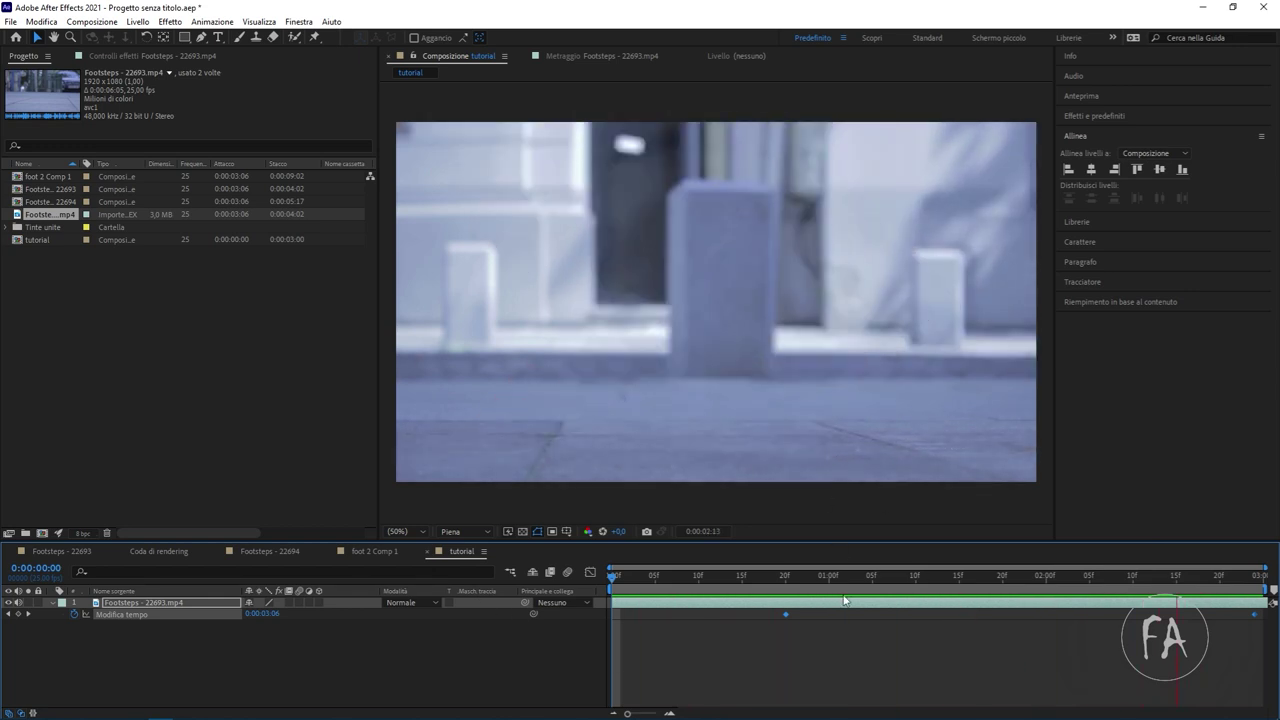
click(777, 578)
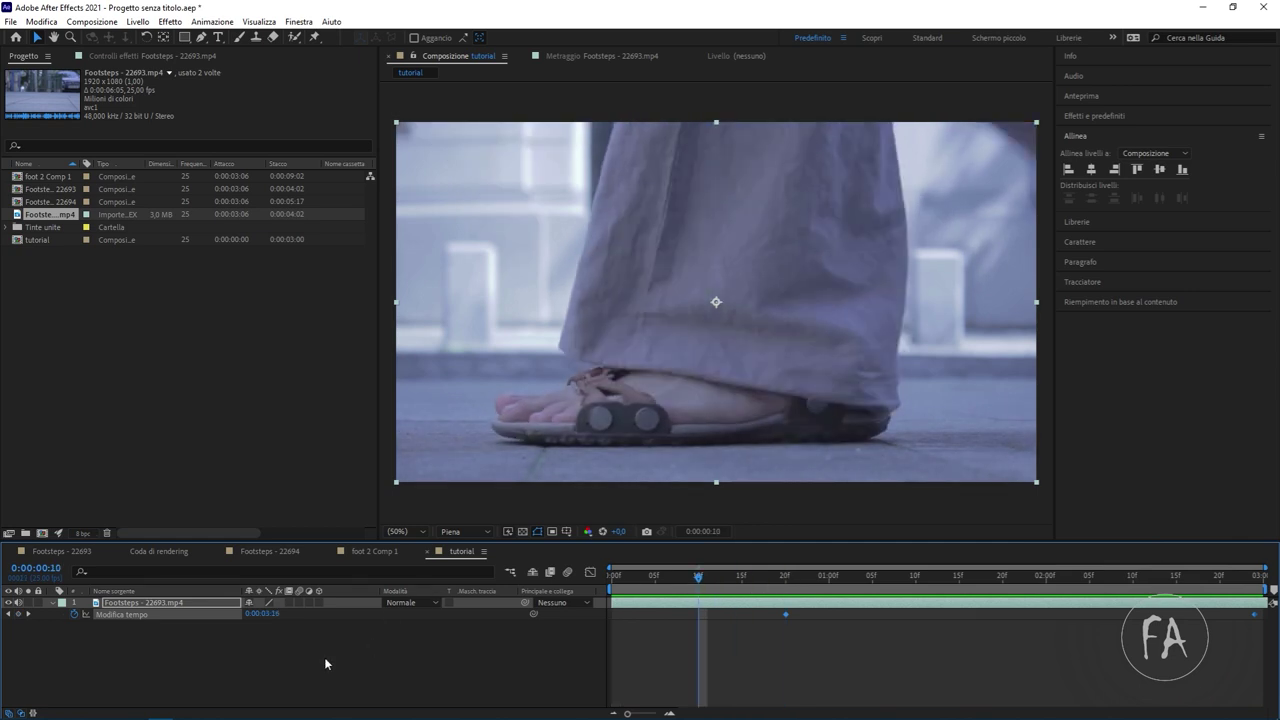
click(324, 660)
Create a text layer reading 'TEXT' over the footage.
key(ctrl+t)
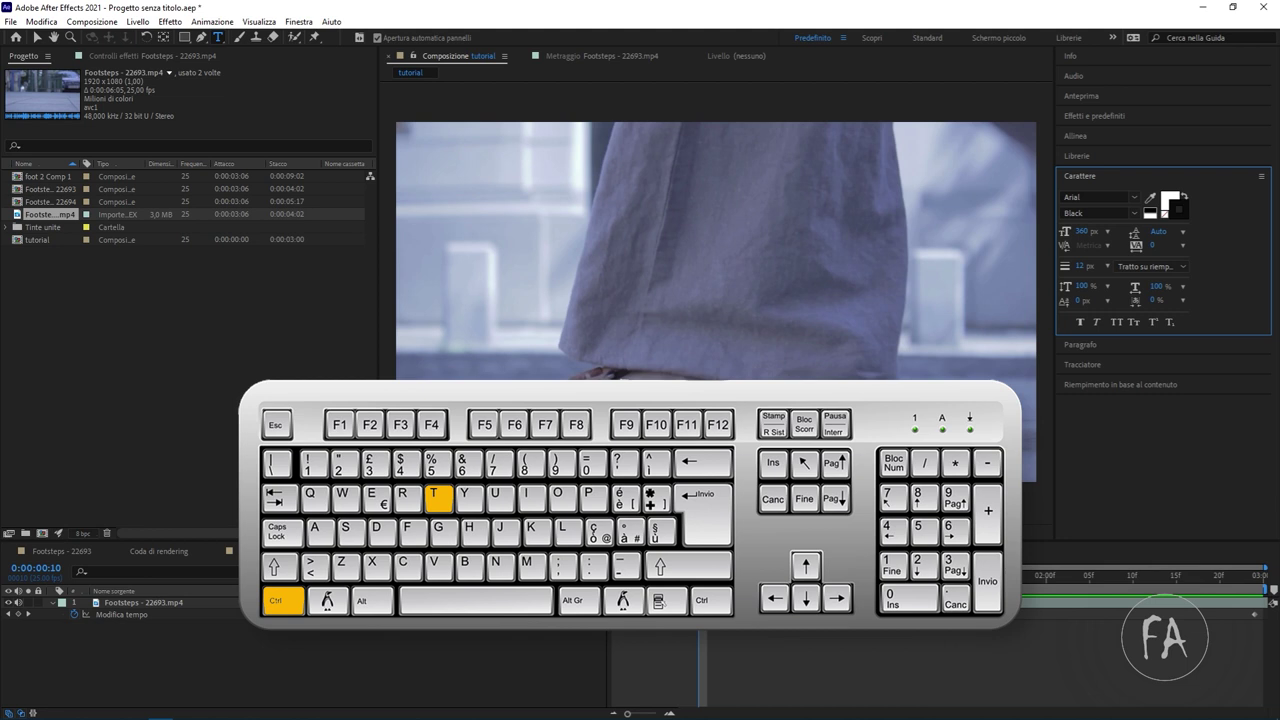
click(608, 324)
text(t)
key(BackSpace)
text(TEXT)
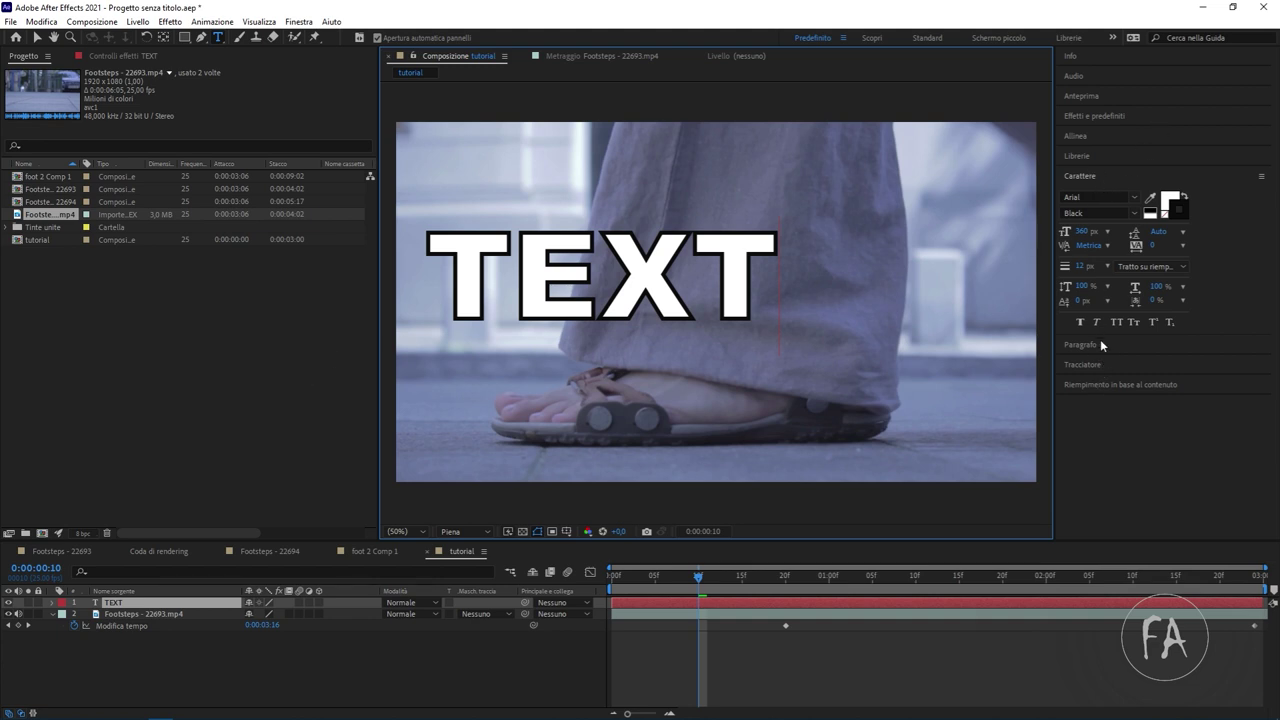
Centre the TEXT layer horizontally and vertically in the composition.
click(1094, 136)
click(1091, 169)
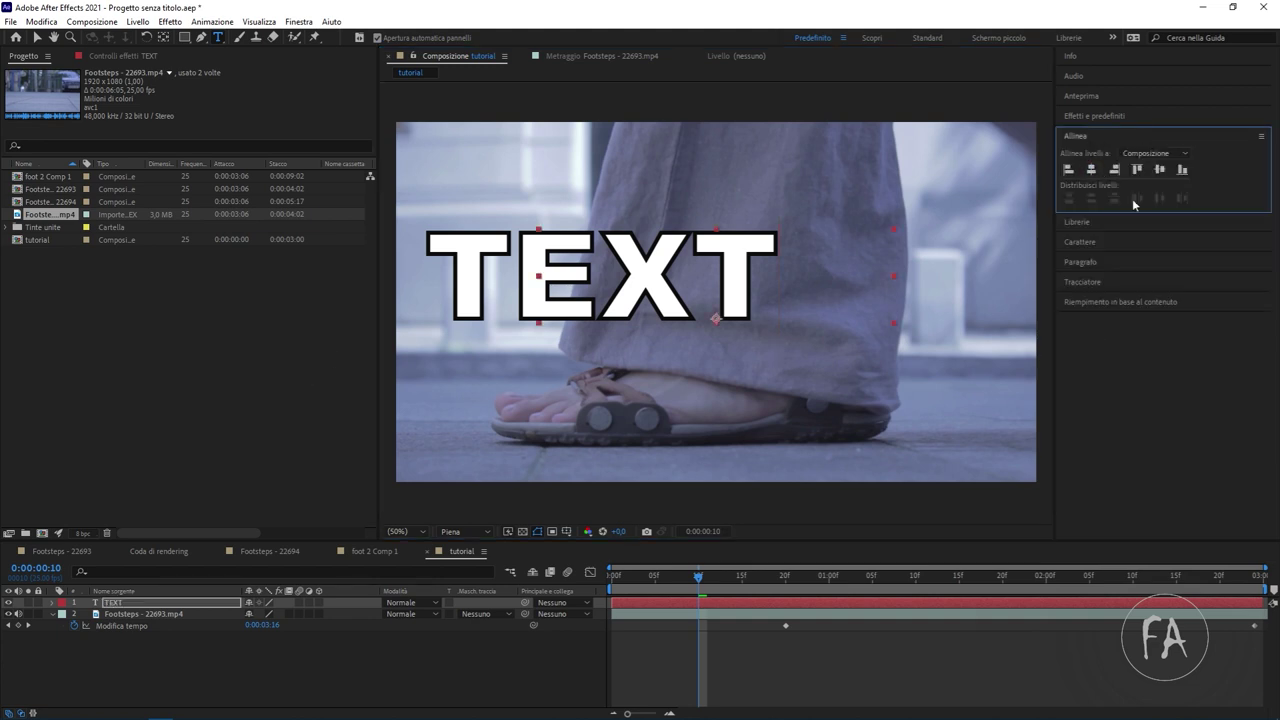
click(1157, 172)
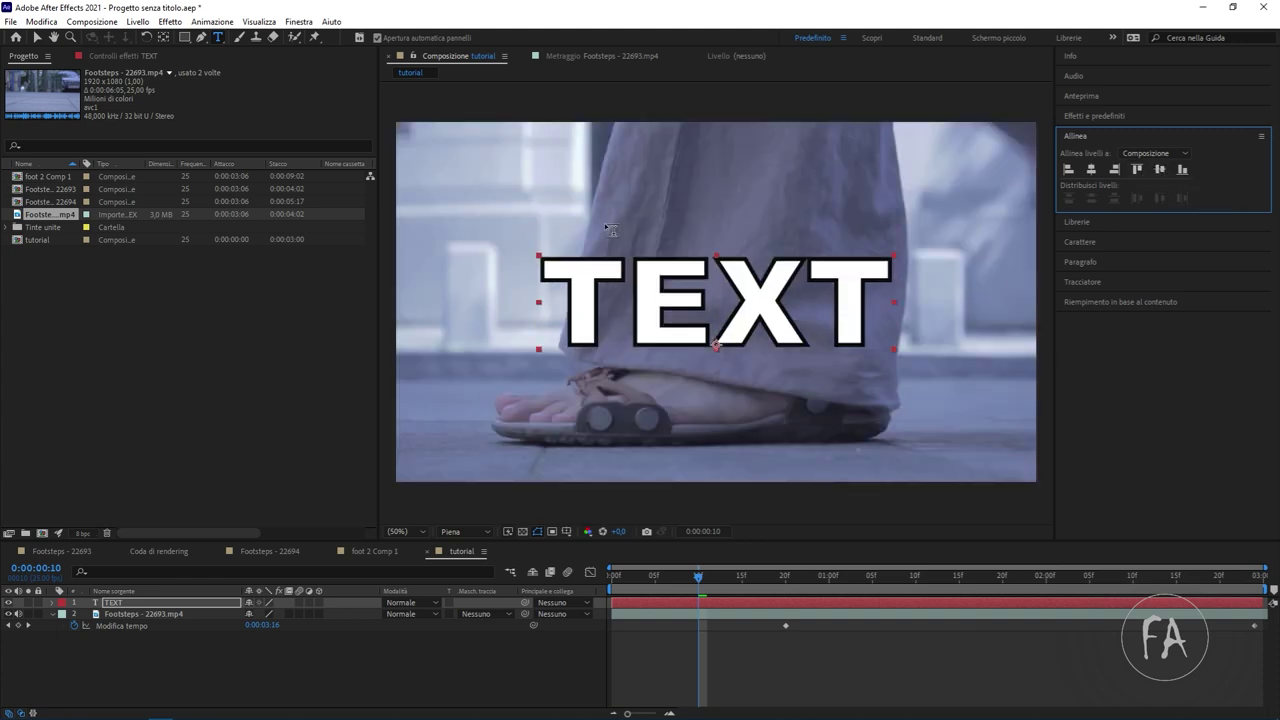
click(124, 604)
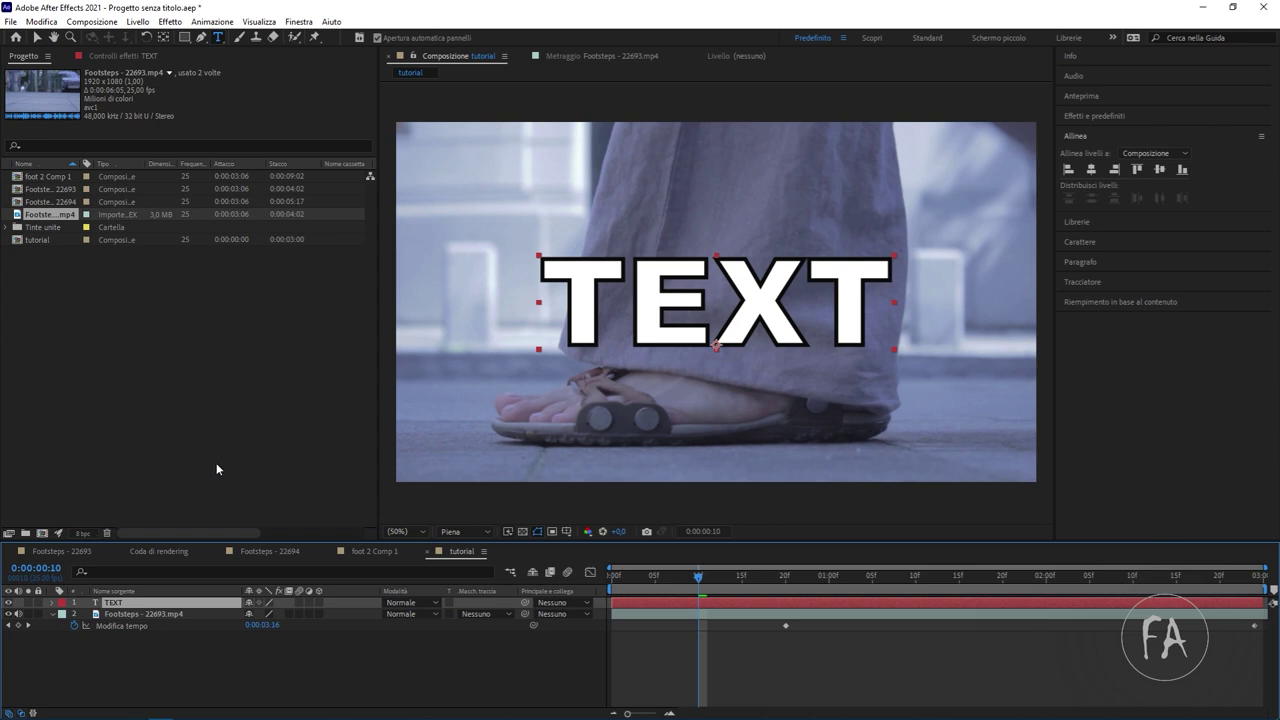
click(106, 614)
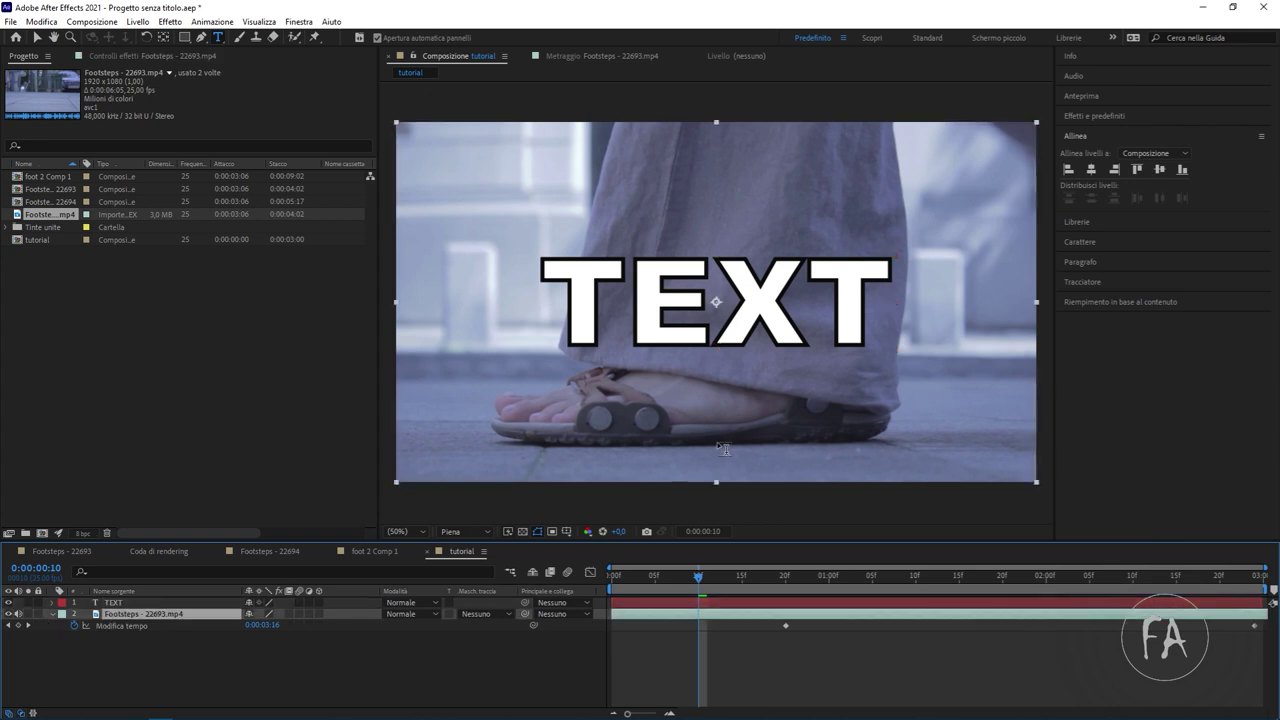
click(112, 603)
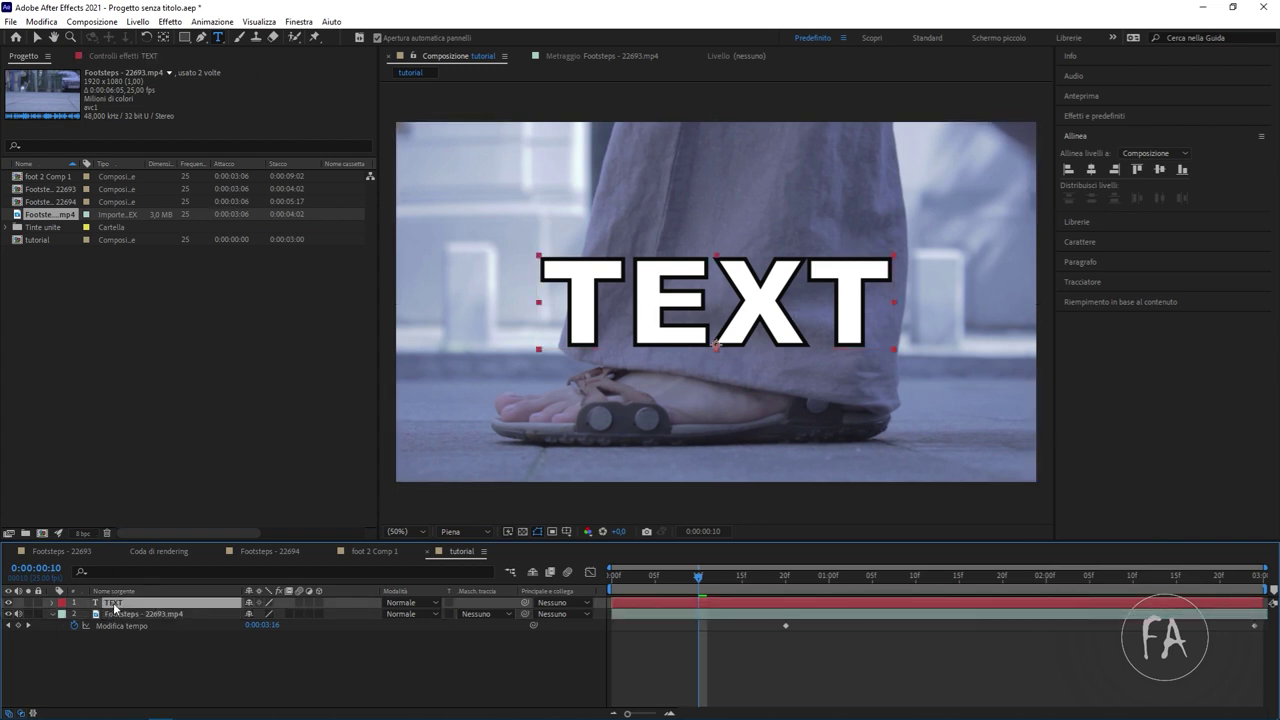
click(200, 38)
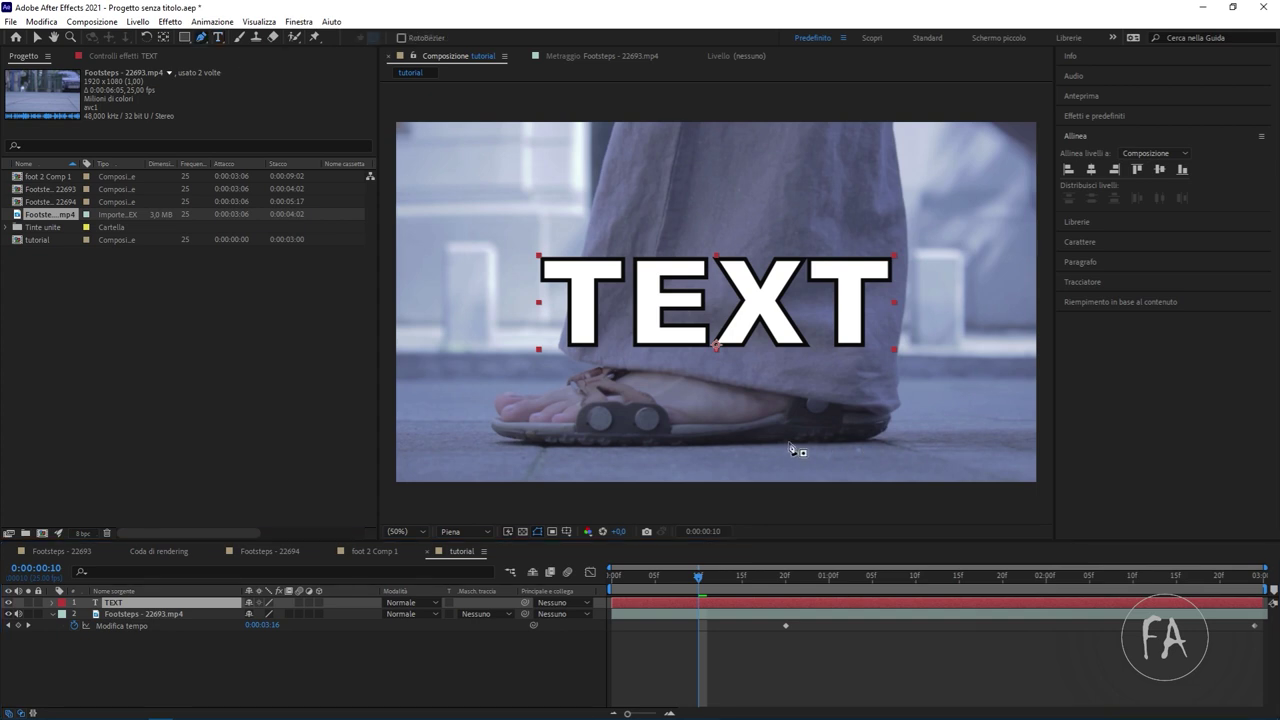
Place mask points along the sandal sole and up around the heel.
click(587, 448)
click(675, 448)
click(741, 448)
click(813, 443)
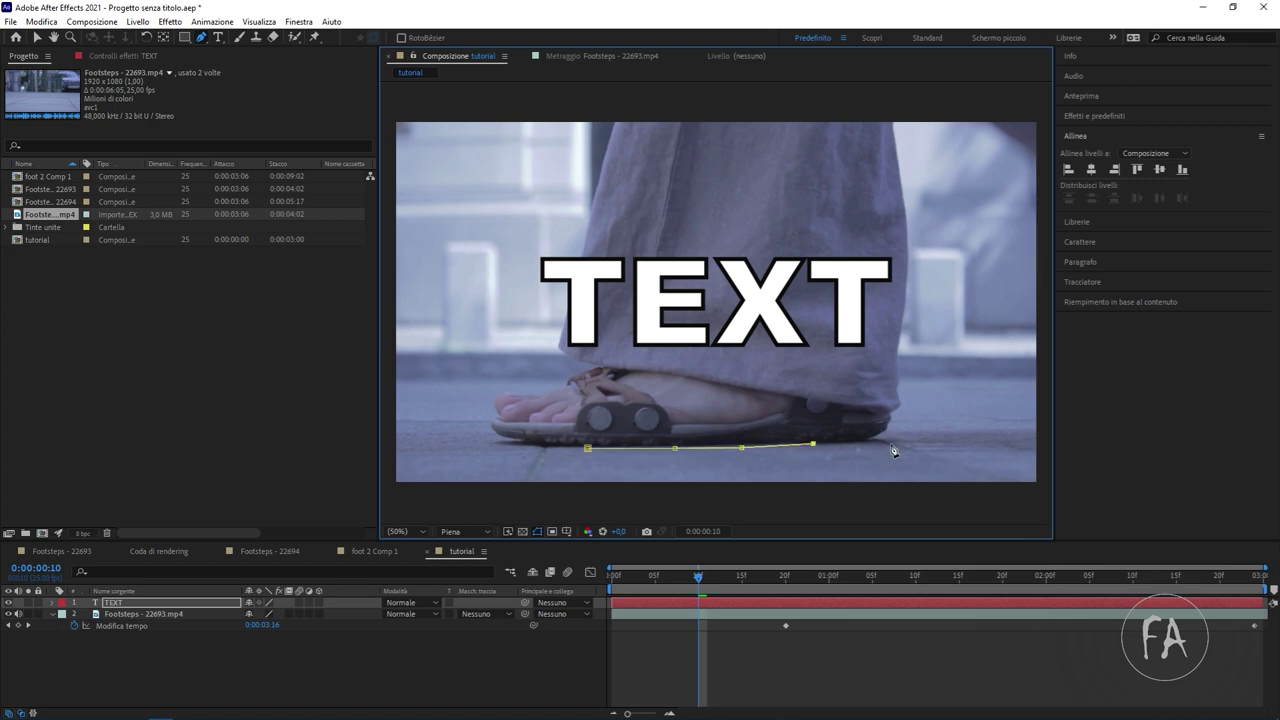
click(870, 444)
key(ctrl+z)
click(863, 441)
click(886, 422)
click(888, 414)
click(896, 408)
click(897, 401)
Continue the mask up the trouser leg's edge past the frame top and run it left.
click(894, 374)
click(898, 347)
click(905, 305)
click(906, 268)
click(906, 238)
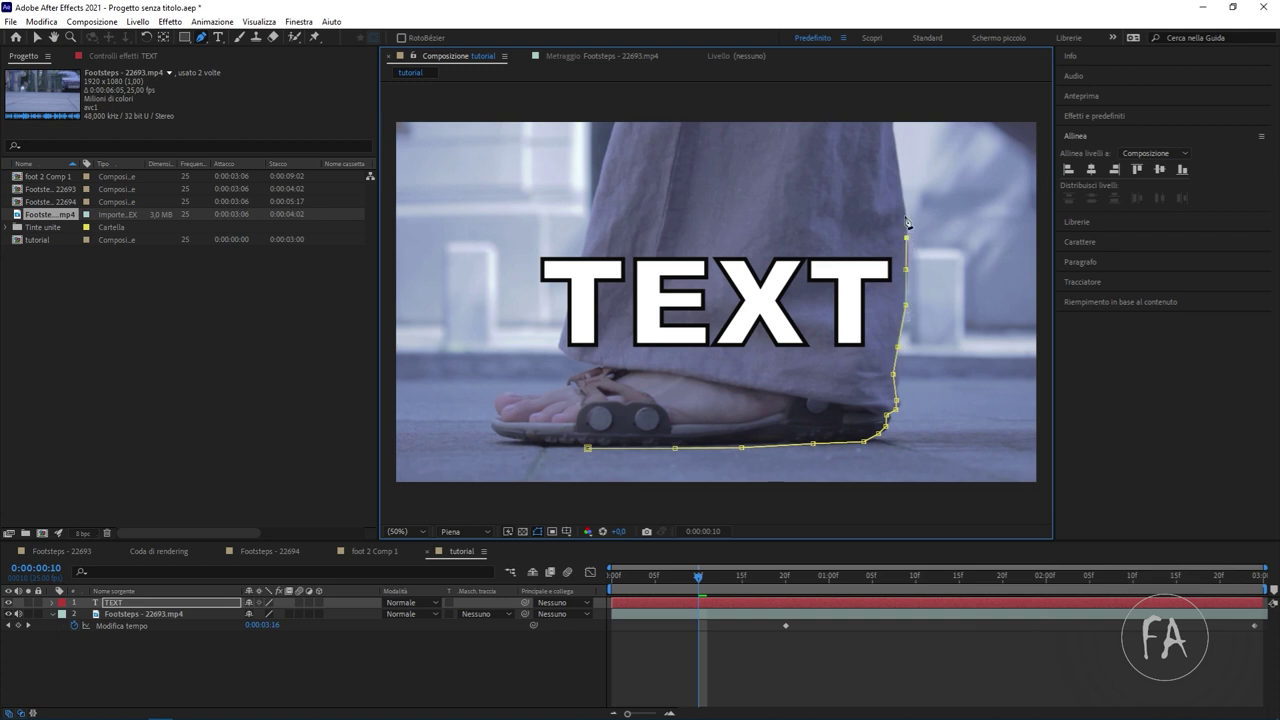
click(898, 186)
click(894, 152)
click(887, 113)
click(752, 107)
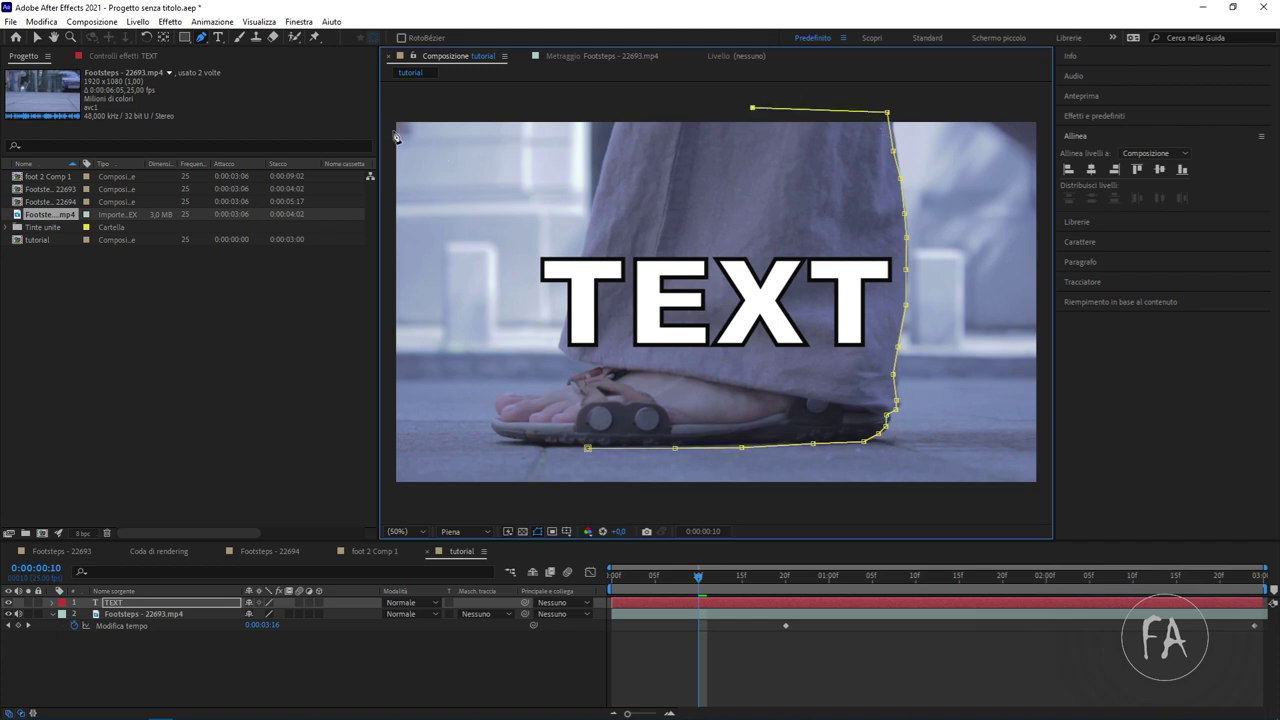
Close the mask via the top-left and bottom-left corners back to the start point.
drag(396, 137, 477, 137)
click(461, 121)
key(ctrl+z)
click(466, 113)
click(456, 485)
key(ctrl+z)
click(454, 451)
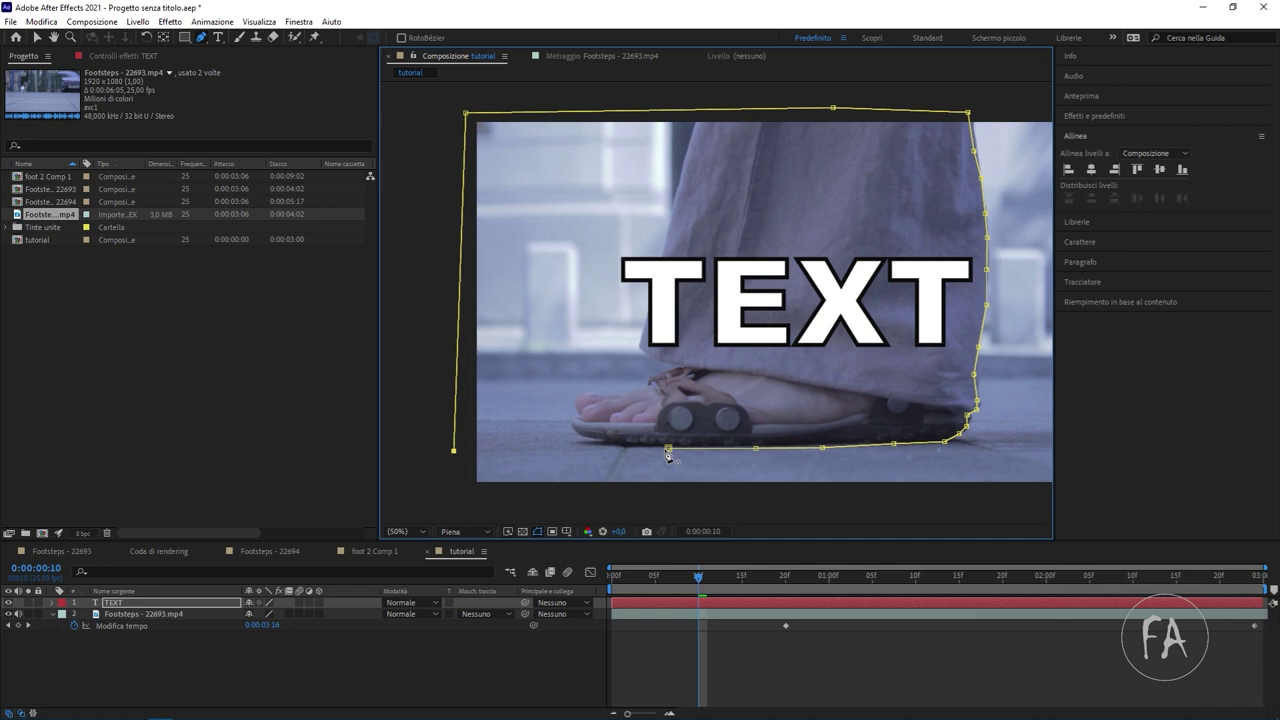
click(668, 449)
drag(826, 301, 698, 300)
drag(623, 249, 663, 240)
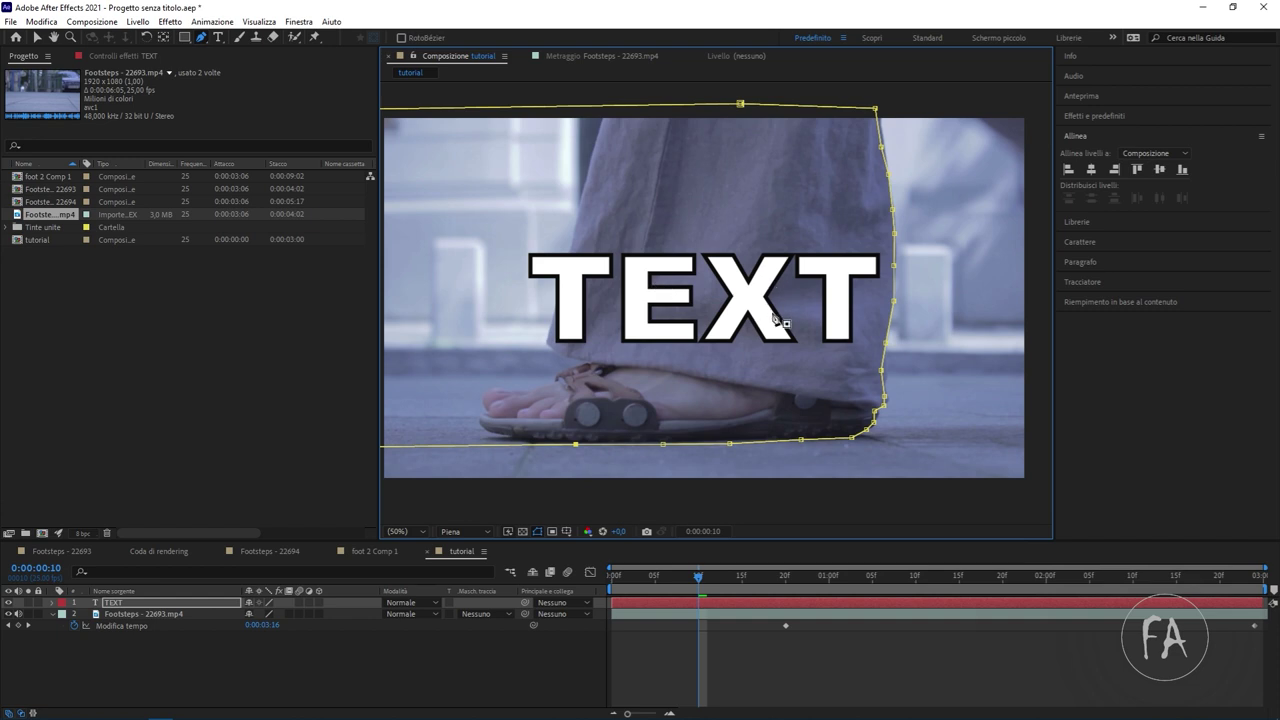
click(182, 604)
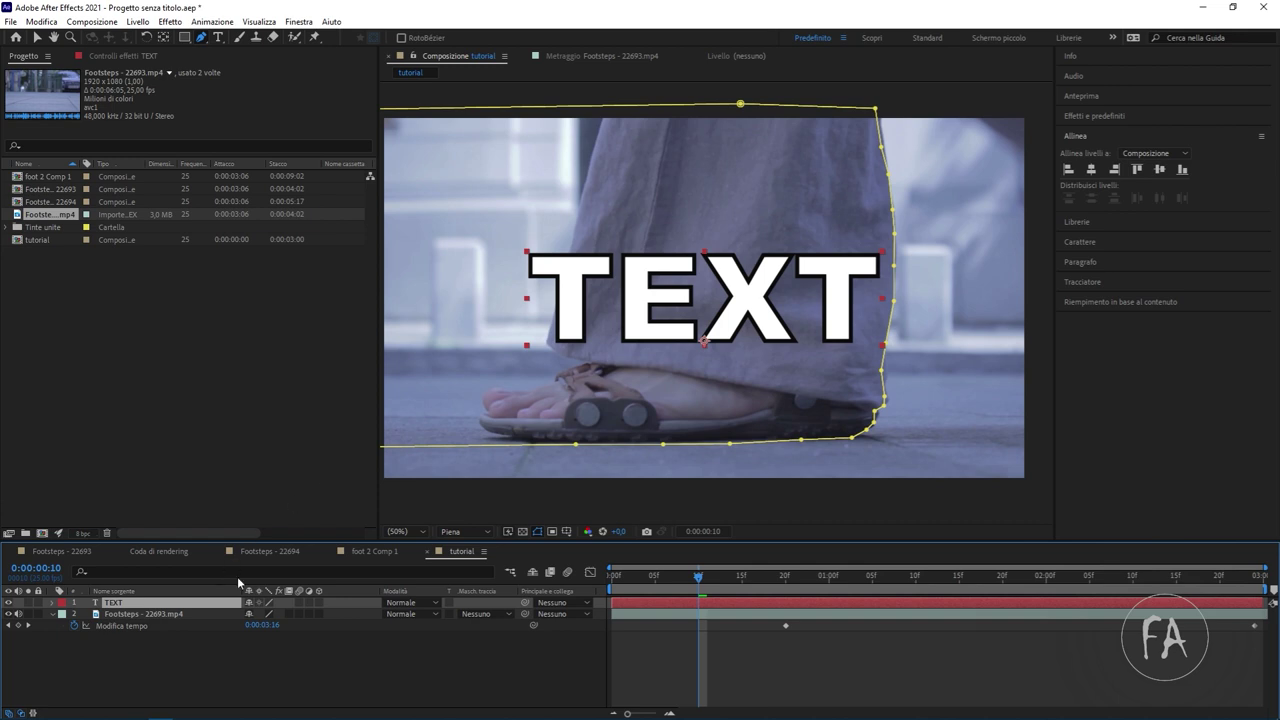
Set Mask 1 to Inverted and add a Mask Path keyframe at 0:00:00:10.
key(m)
key(m)
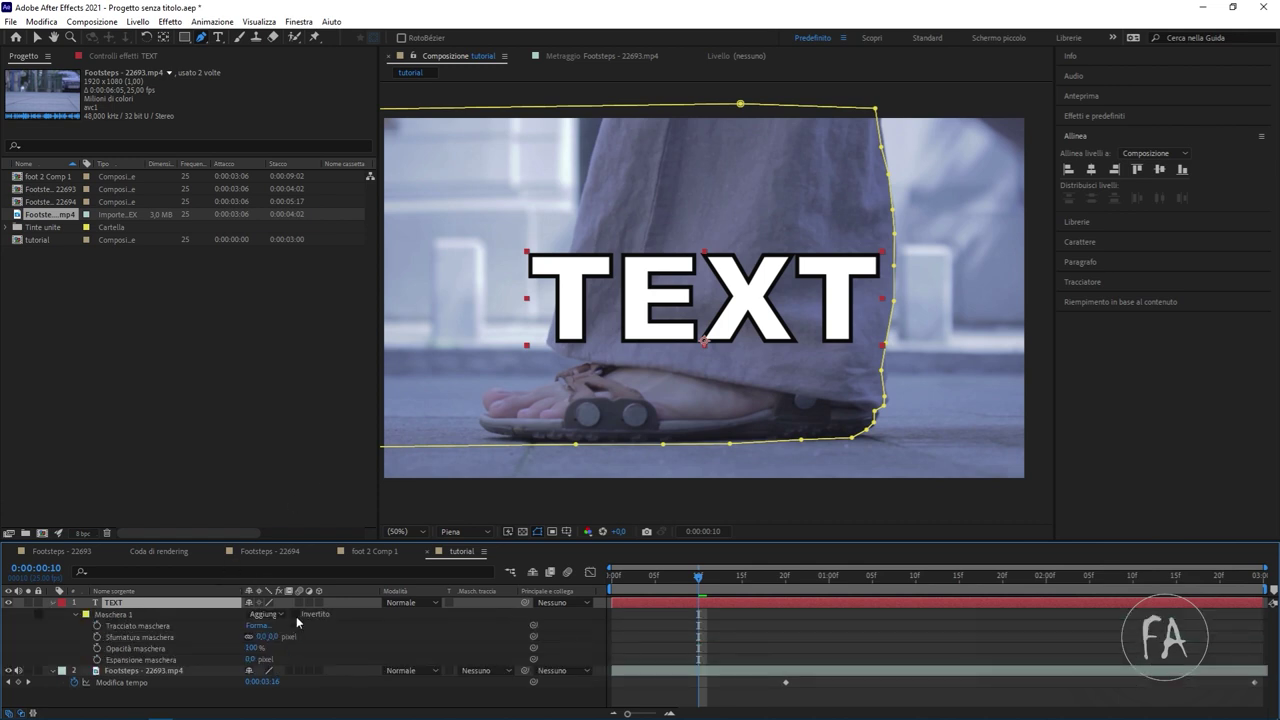
click(295, 615)
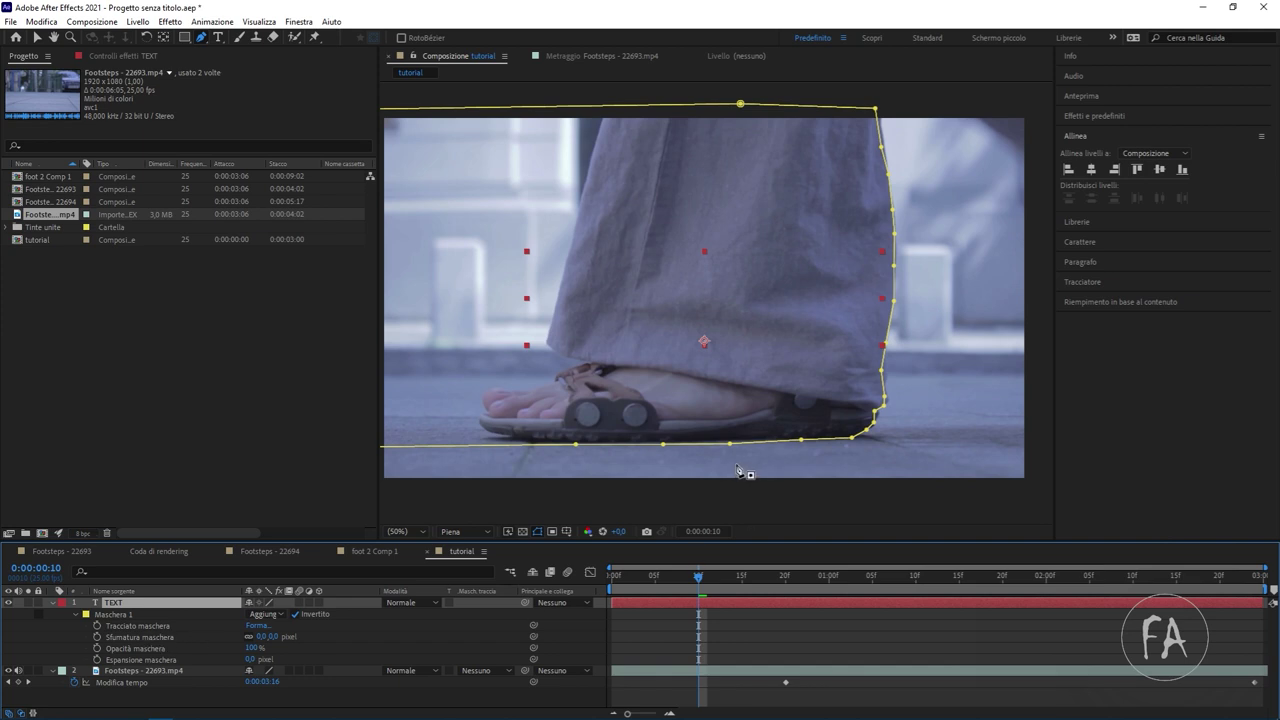
click(97, 626)
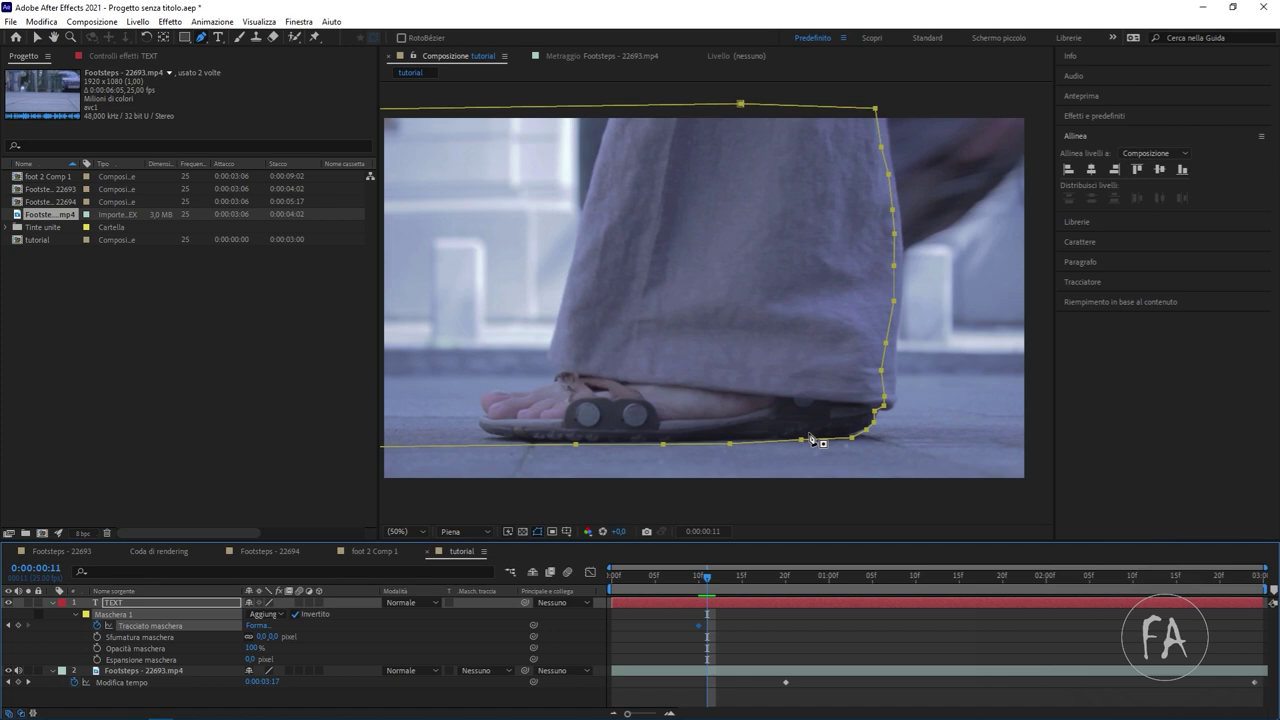
On frame 11, drag the heel mask point to refit the mask to the foot.
key(Page_Up)
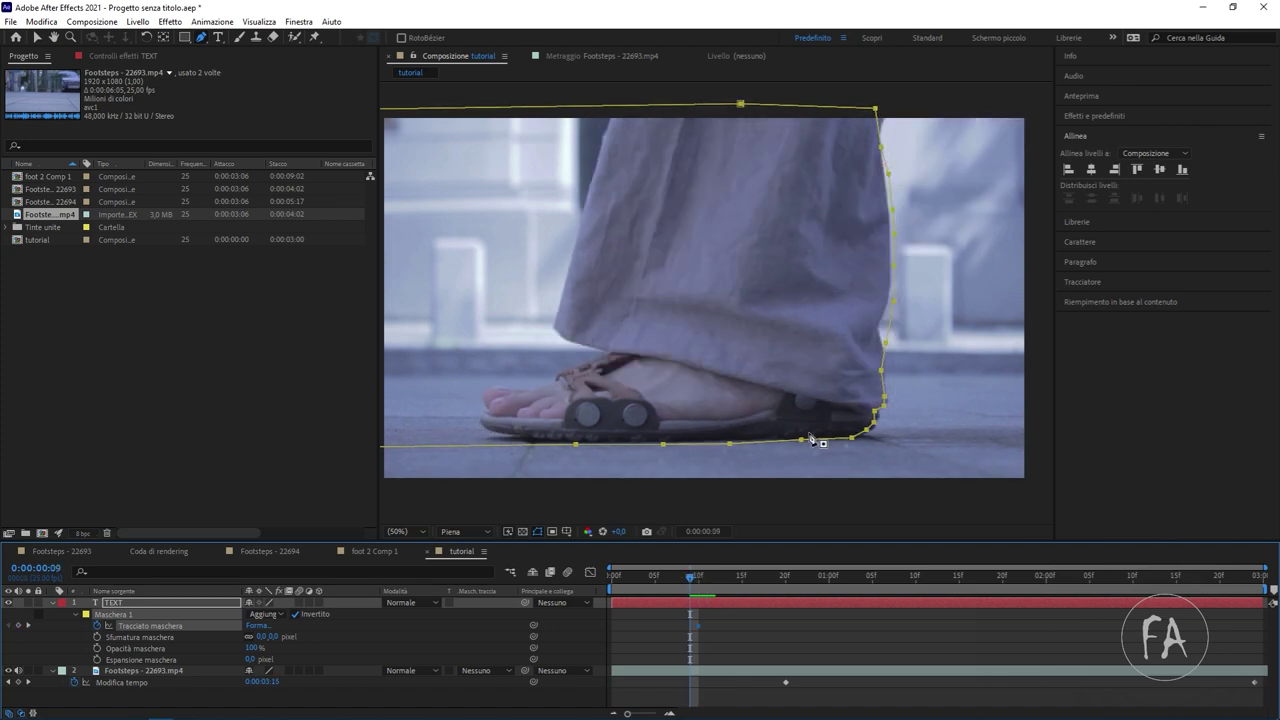
key(End)
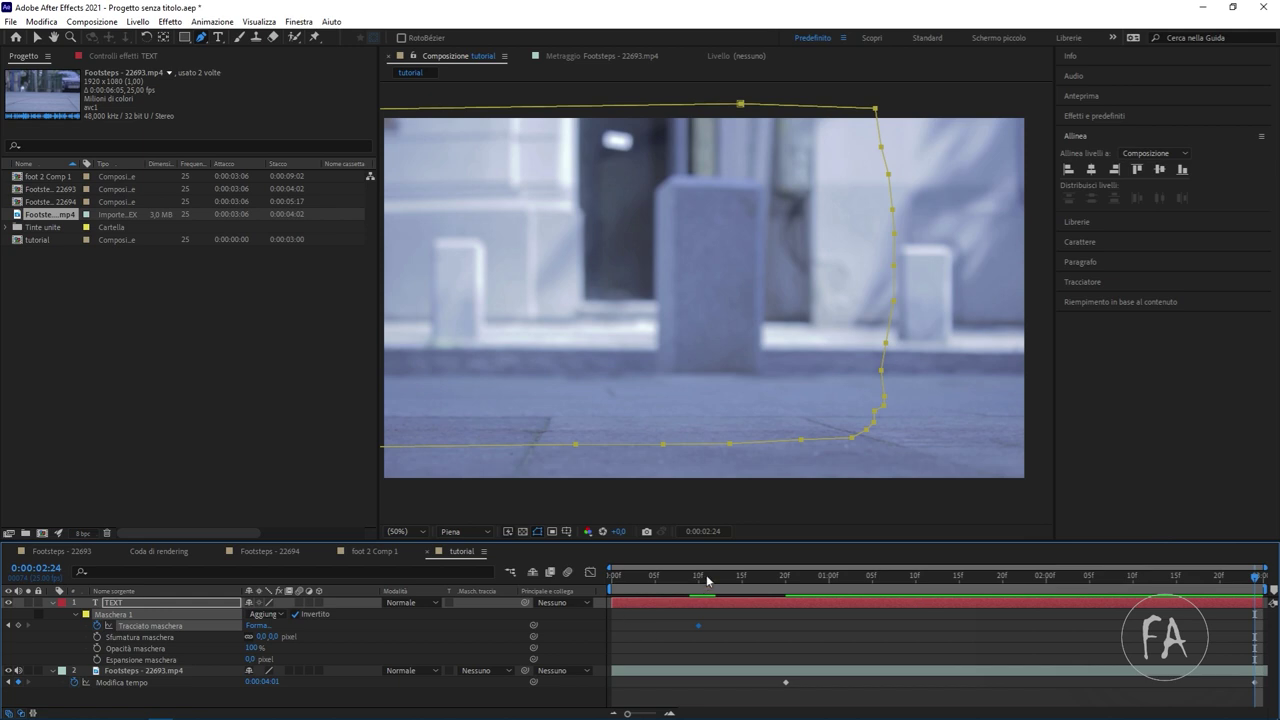
click(702, 578)
mouse_move(702, 578)
mouse_down()
mouse_move(753, 583)
mouse_move(698, 587)
mouse_up()
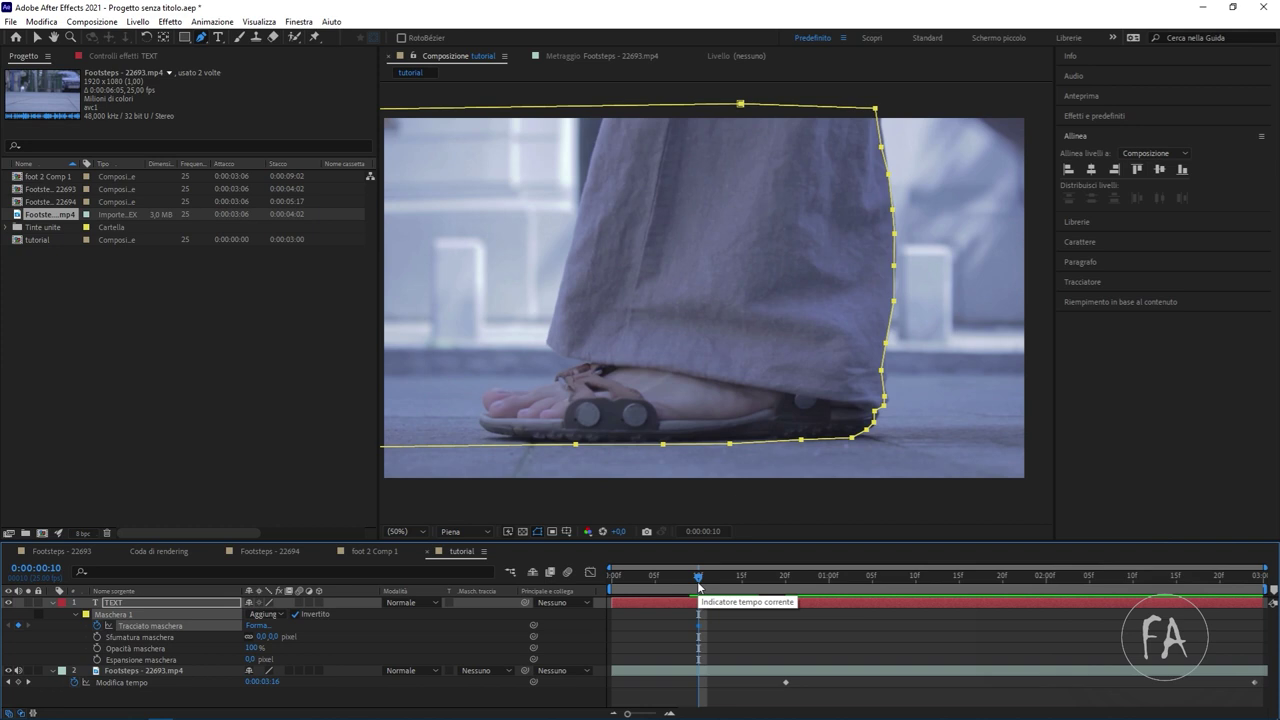
key(Page_Down)
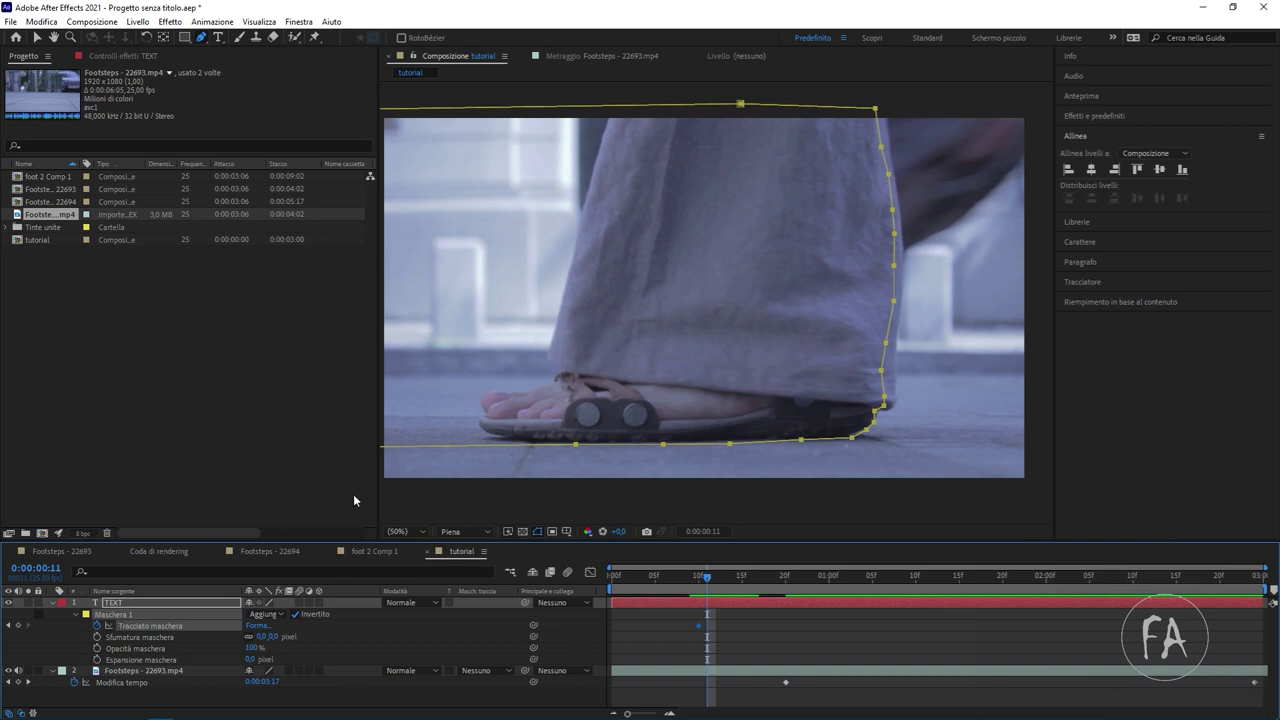
key(v)
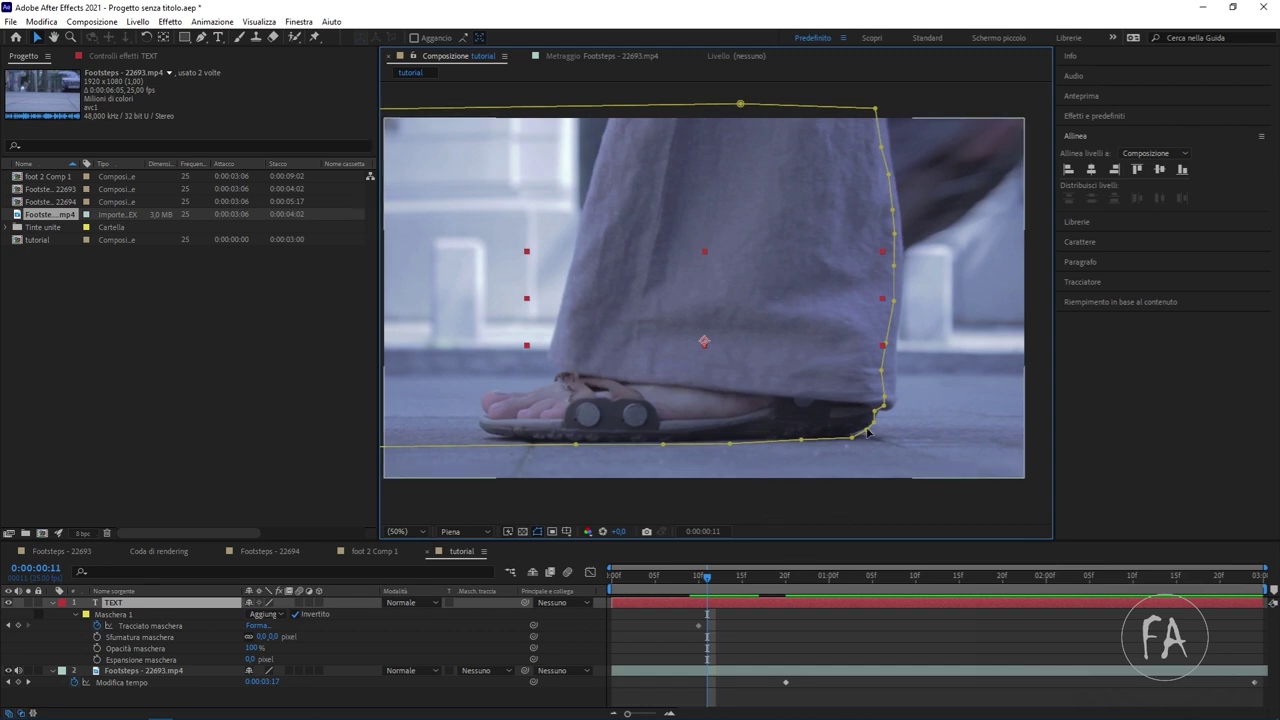
mouse_move(883, 408)
mouse_down()
mouse_move(905, 299)
mouse_move(884, 106)
mouse_up()
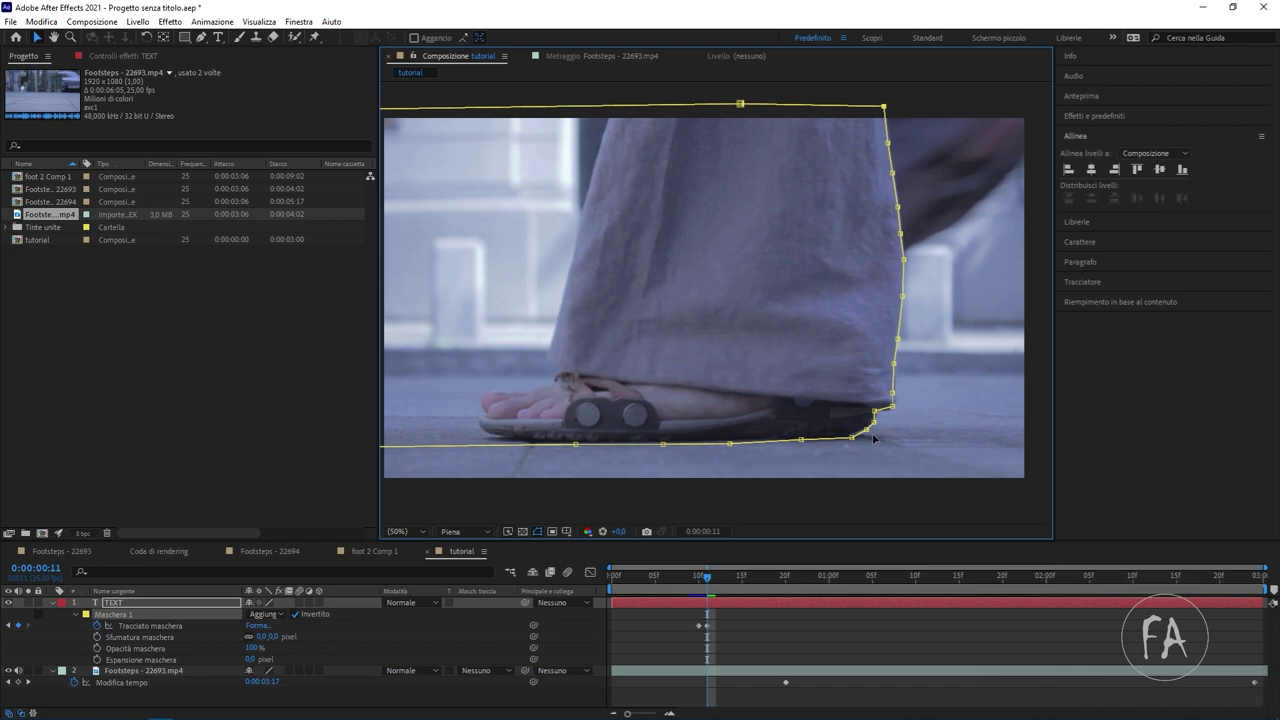
On frame 12, adjust the heel and right-edge mask points to follow the sandal and trouser.
key(Page_Down)
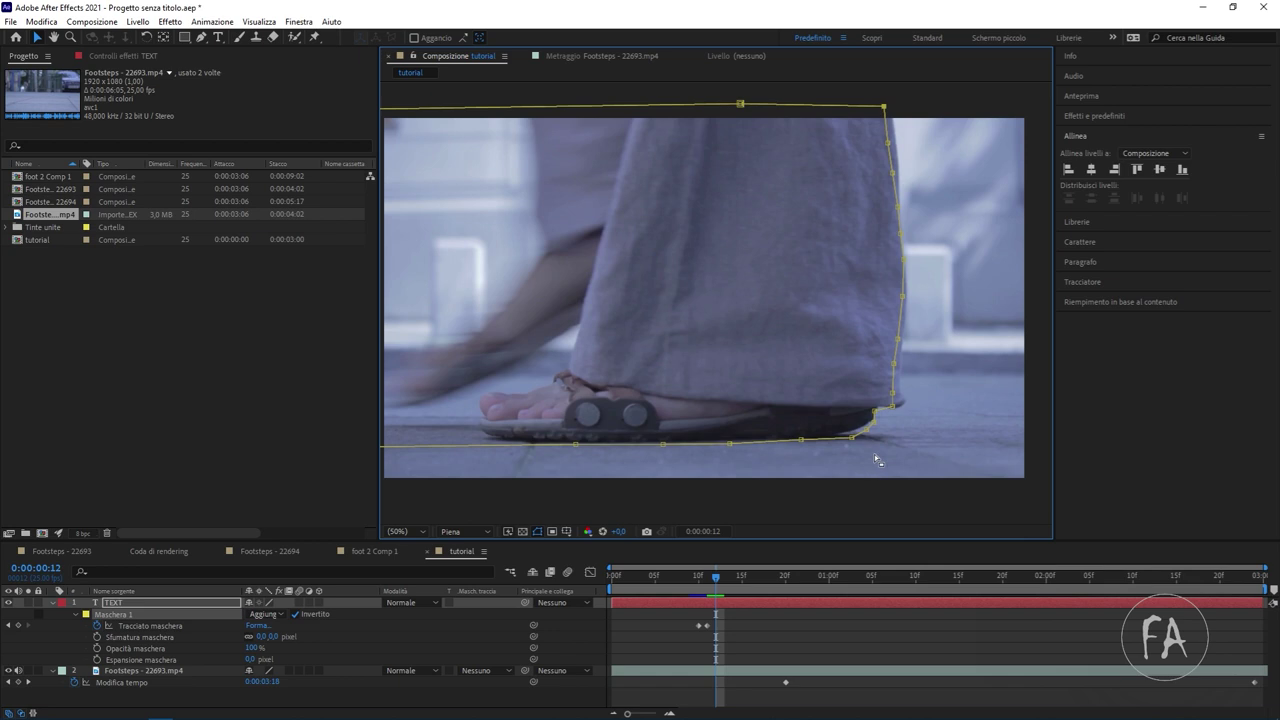
drag(851, 437, 871, 428)
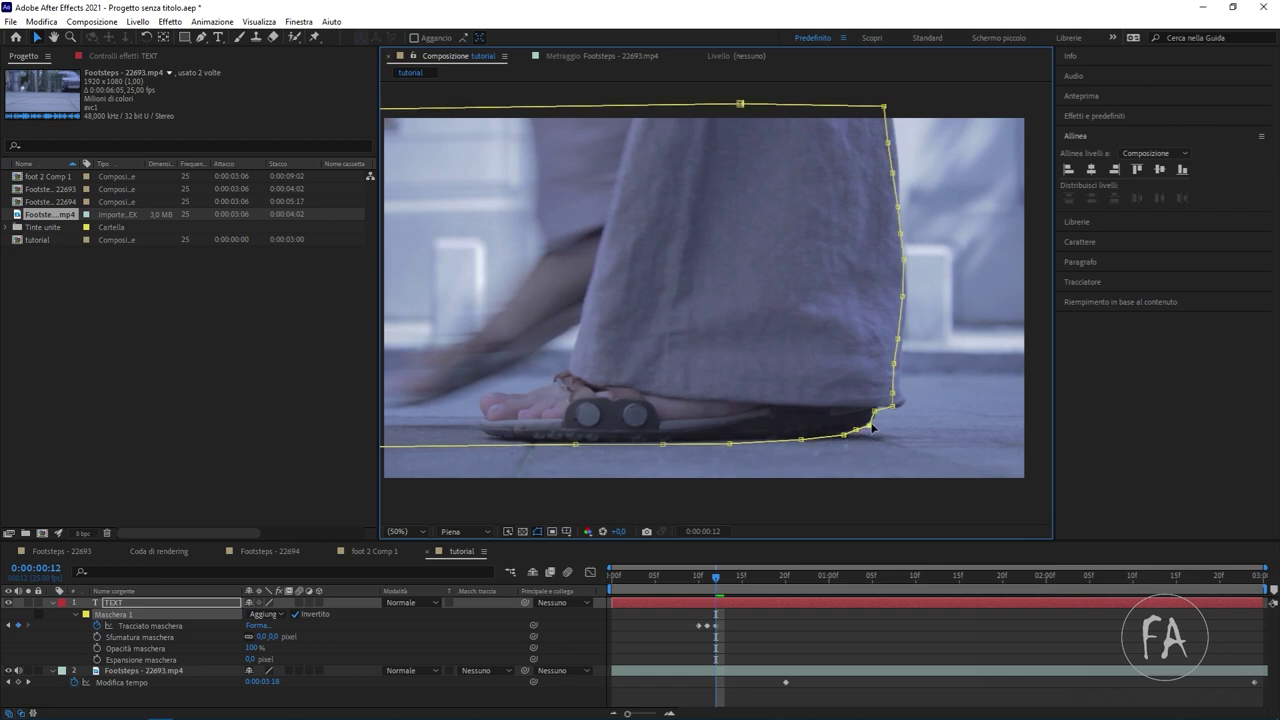
drag(890, 407, 904, 403)
drag(896, 340, 901, 339)
drag(895, 174, 889, 104)
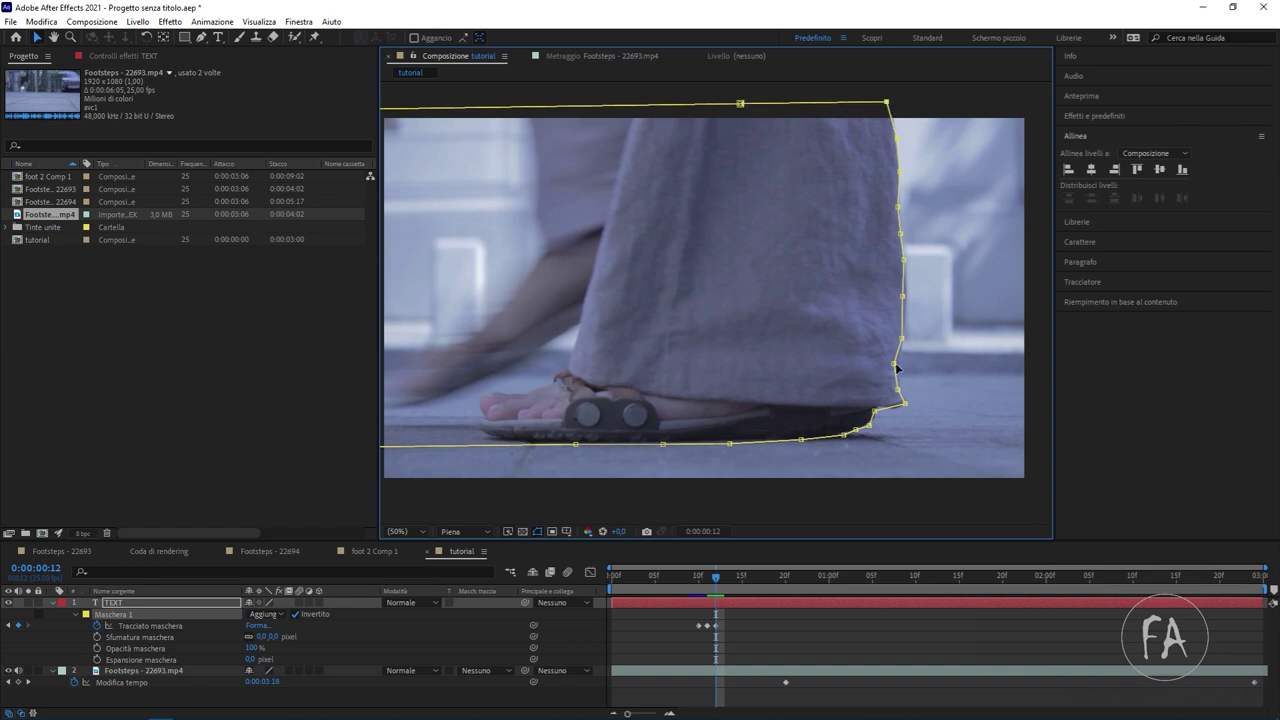
drag(895, 368, 898, 367)
drag(906, 403, 899, 406)
Advance one frame and move the heel and right-edge mask points onto the shoe and trouser.
key(Page_Down)
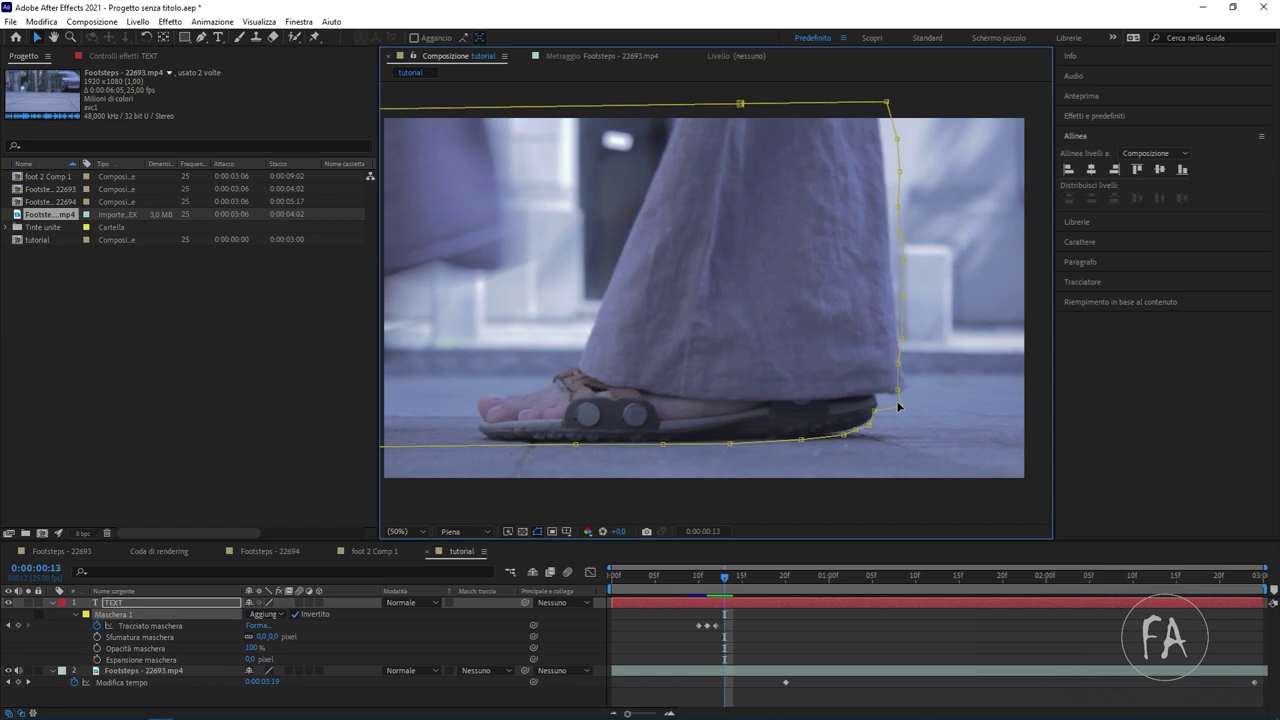
mouse_move(903, 409)
mouse_down()
mouse_move(885, 396)
mouse_move(897, 369)
mouse_up()
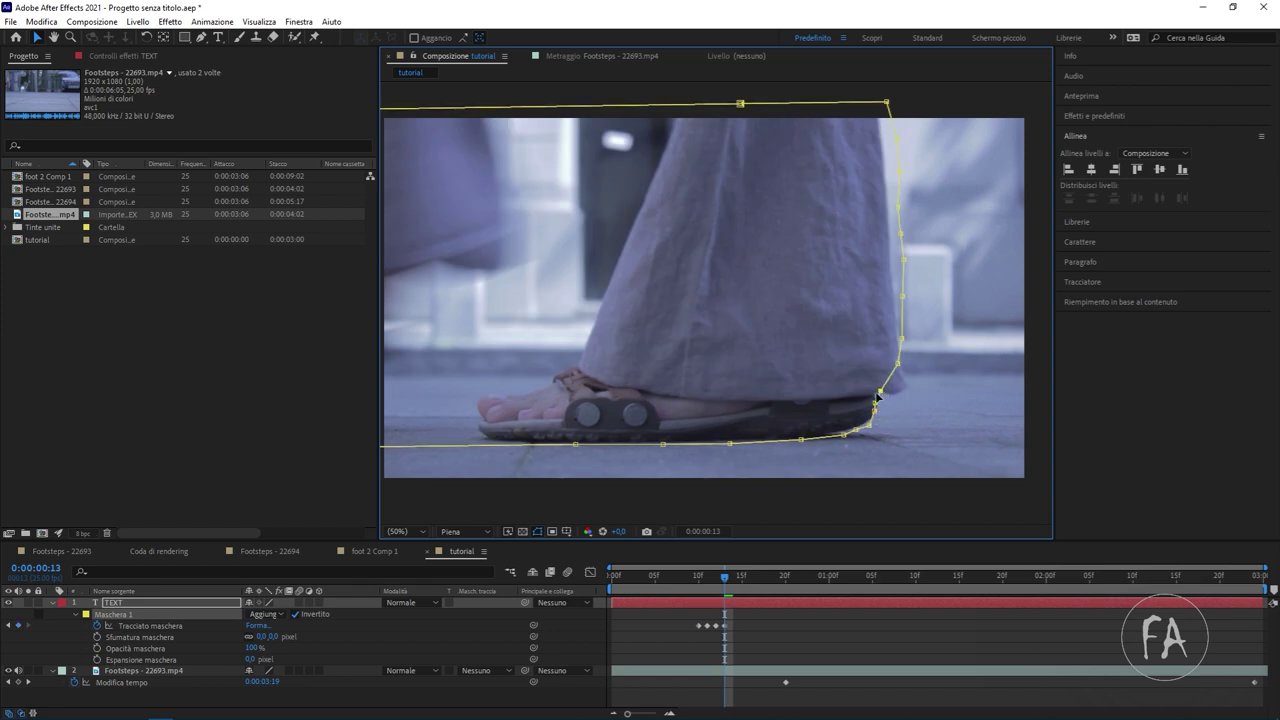
mouse_move(898, 398)
mouse_down()
mouse_move(900, 370)
mouse_move(876, 398)
mouse_move(905, 392)
mouse_up()
drag(902, 343, 890, 233)
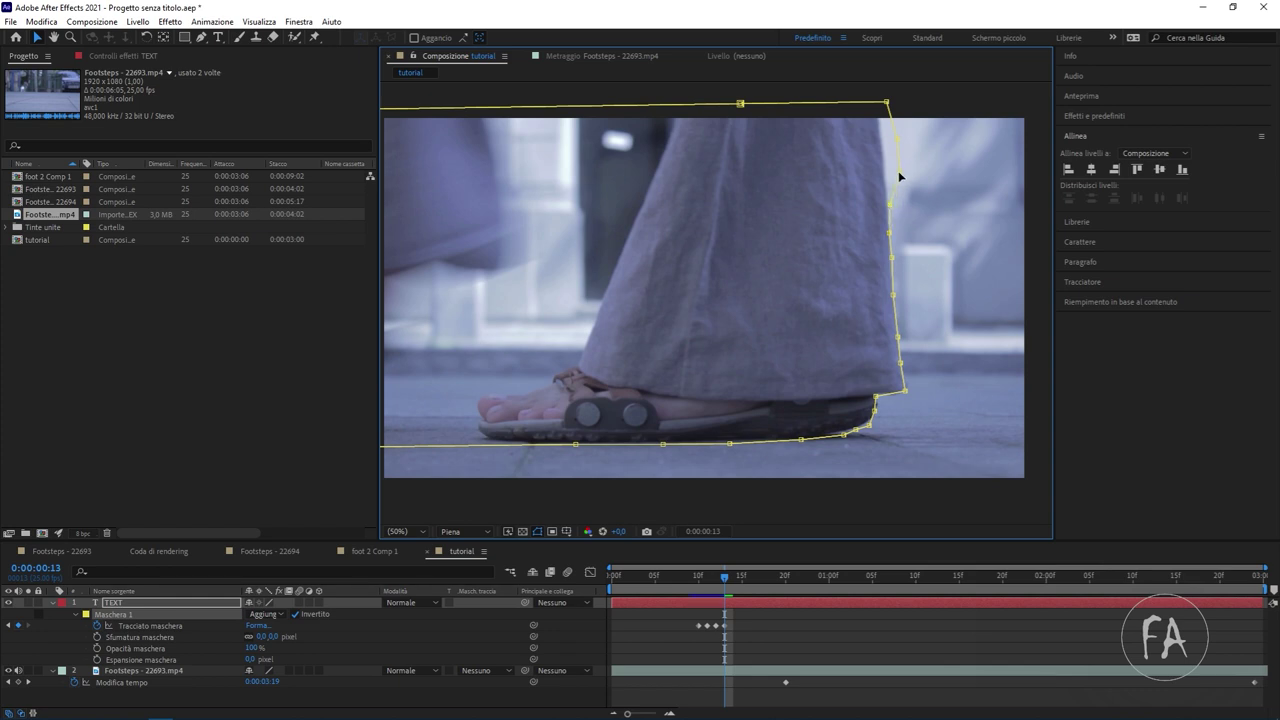
mouse_move(898, 139)
mouse_down()
mouse_move(881, 139)
mouse_move(874, 101)
mouse_up()
On the next frame, pull the lower-right and right-edge mask points in onto the sandal and trouser.
key(Page_Down)
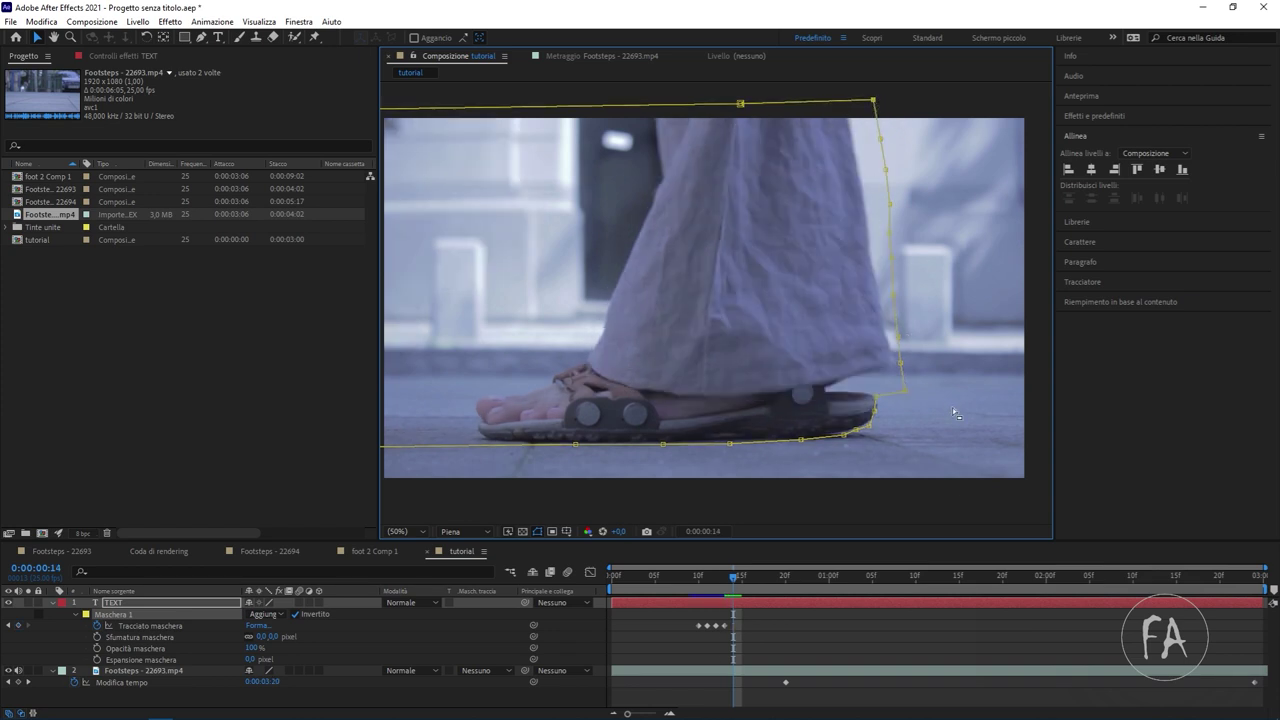
drag(905, 391, 826, 388)
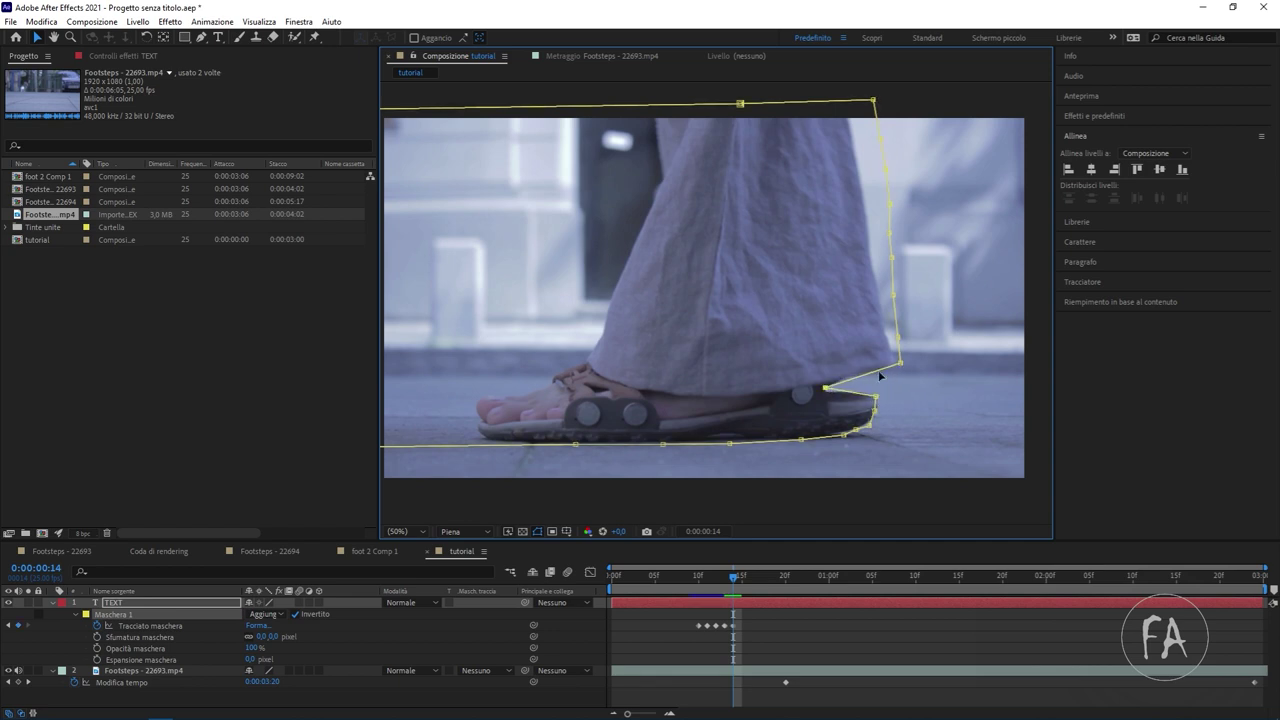
mouse_move(903, 368)
mouse_down()
mouse_move(886, 339)
mouse_move(867, 204)
mouse_up()
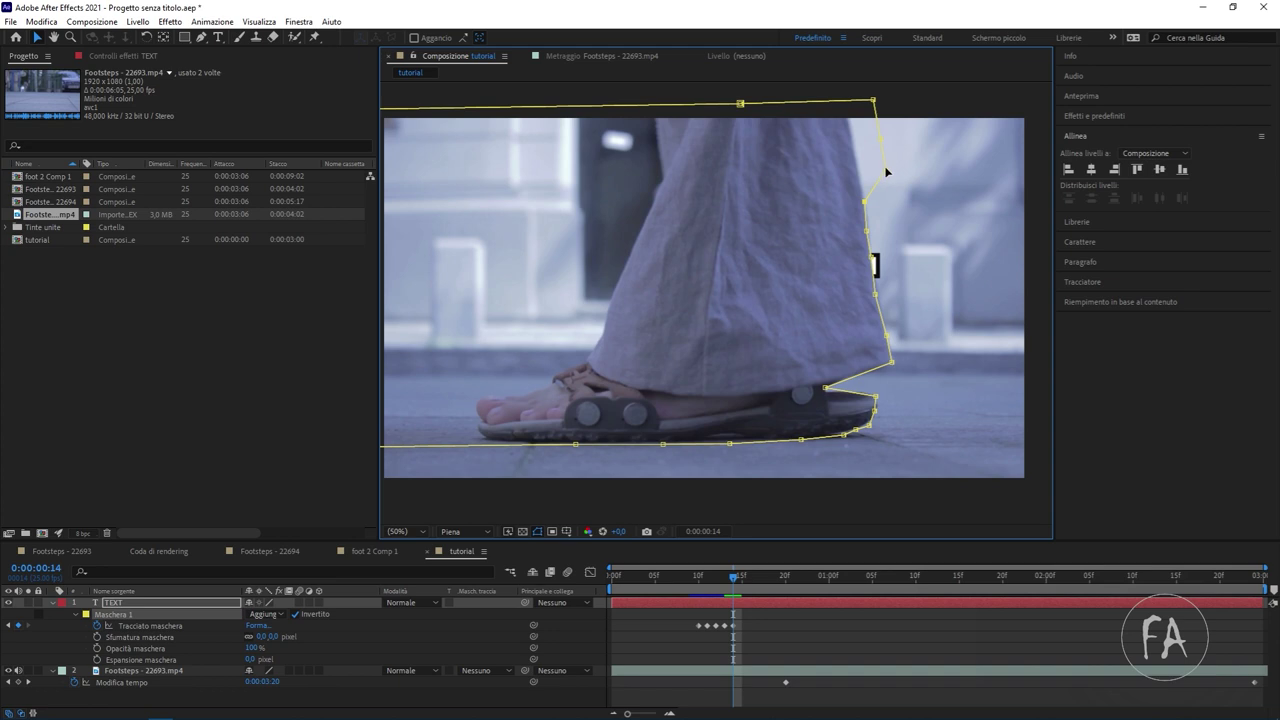
mouse_move(872, 170)
mouse_down()
mouse_move(857, 166)
mouse_move(831, 107)
mouse_up()
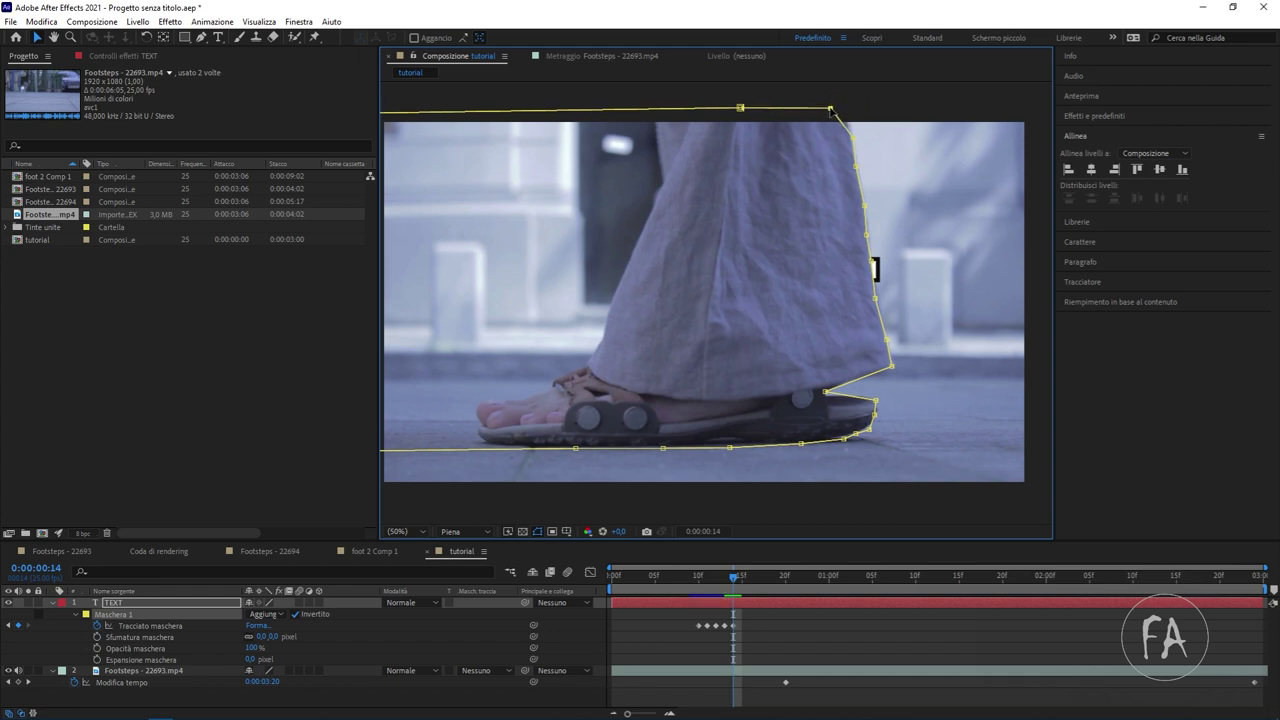
On the following frame, align the mask's lower edge with the sandal sole and bend the right edge inward.
key(Page_Down)
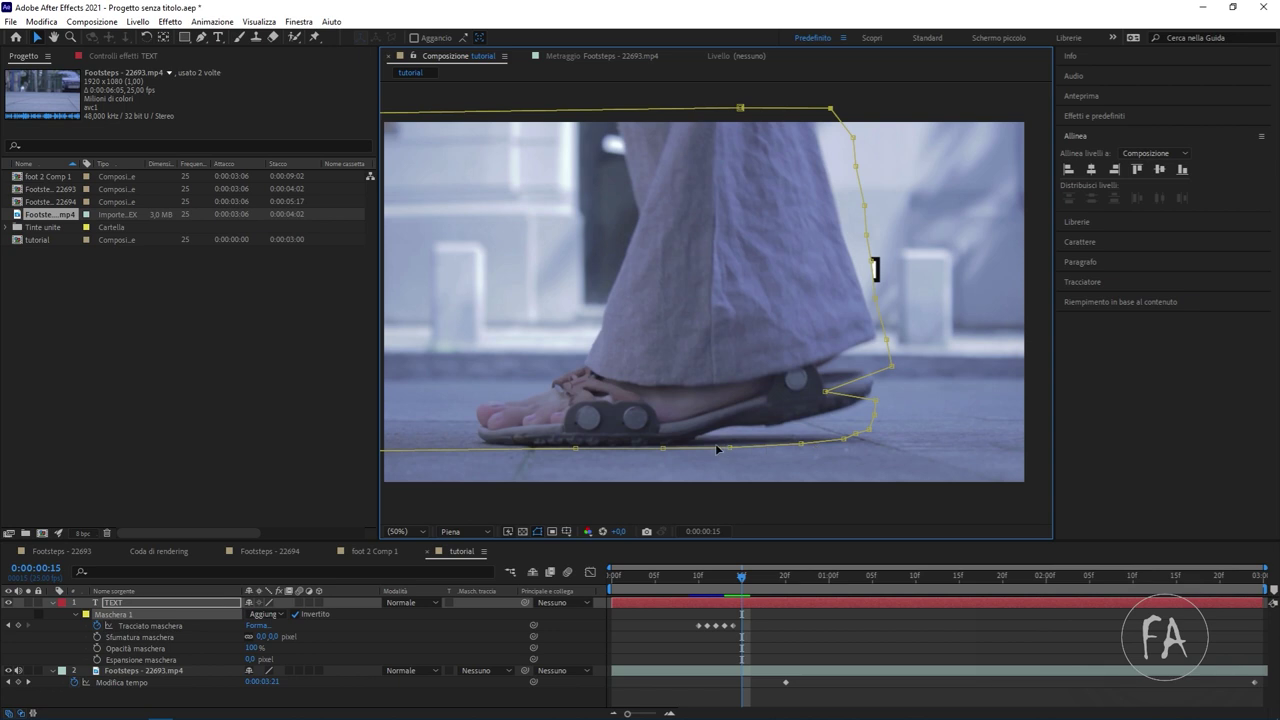
drag(729, 450, 694, 442)
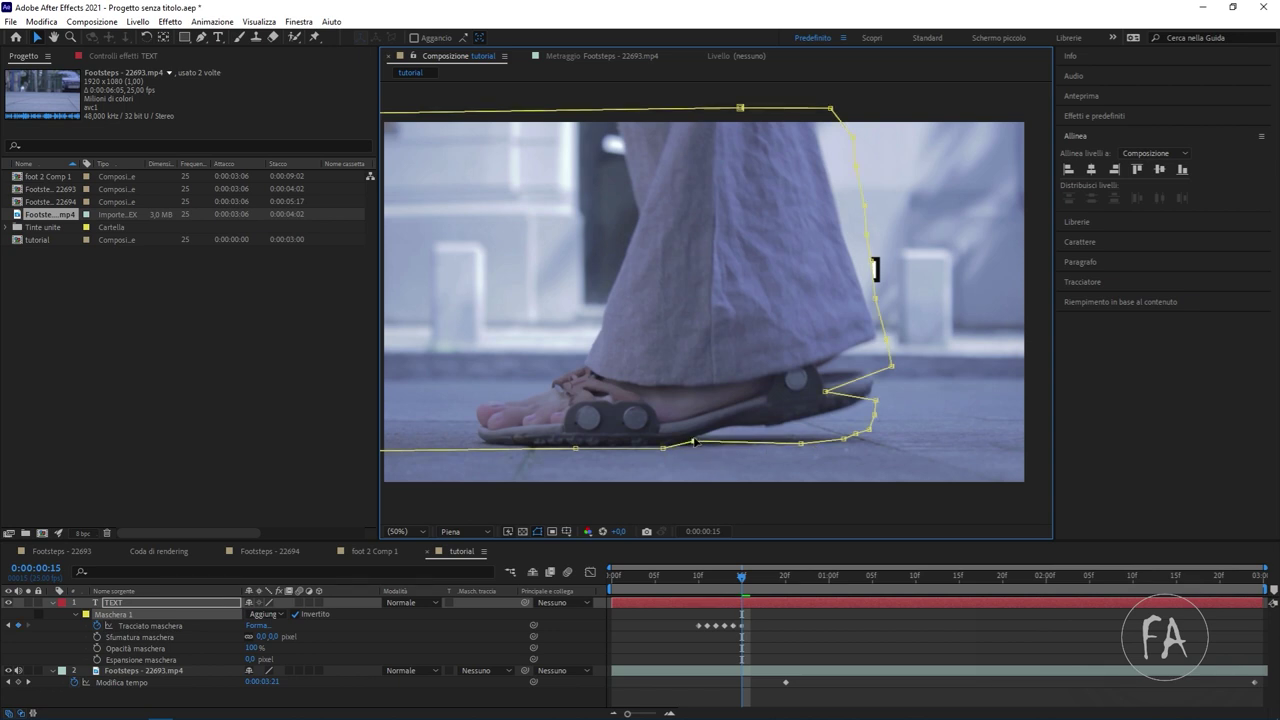
drag(802, 444, 717, 432)
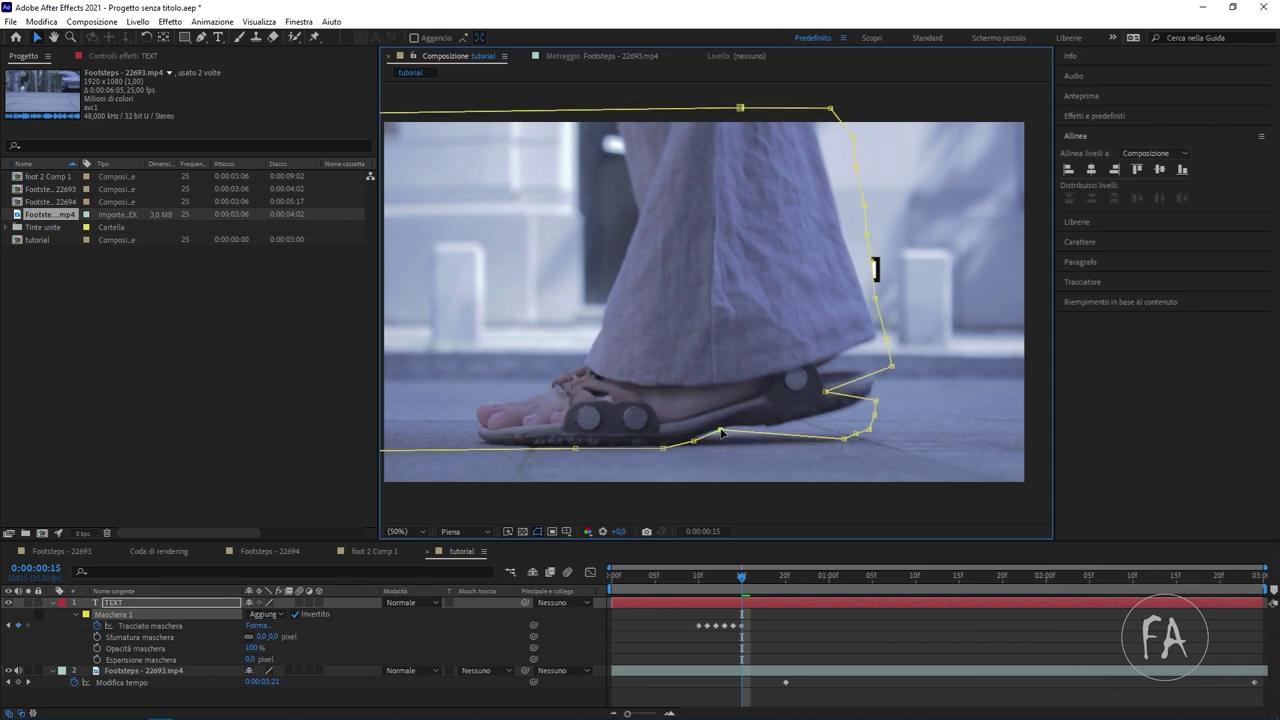
drag(840, 441, 740, 430)
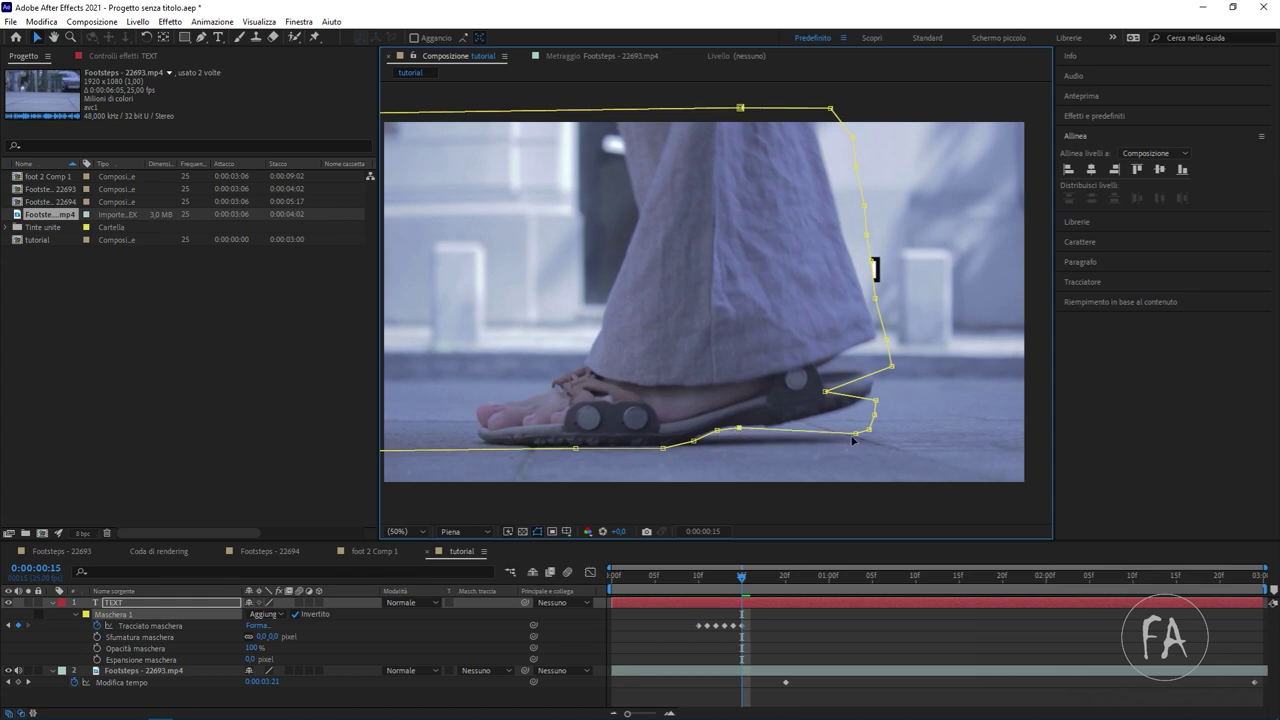
drag(856, 436, 760, 429)
drag(869, 431, 784, 427)
mouse_move(874, 416)
mouse_down()
mouse_move(805, 422)
mouse_move(866, 400)
mouse_move(819, 371)
mouse_move(868, 396)
mouse_move(878, 339)
mouse_up()
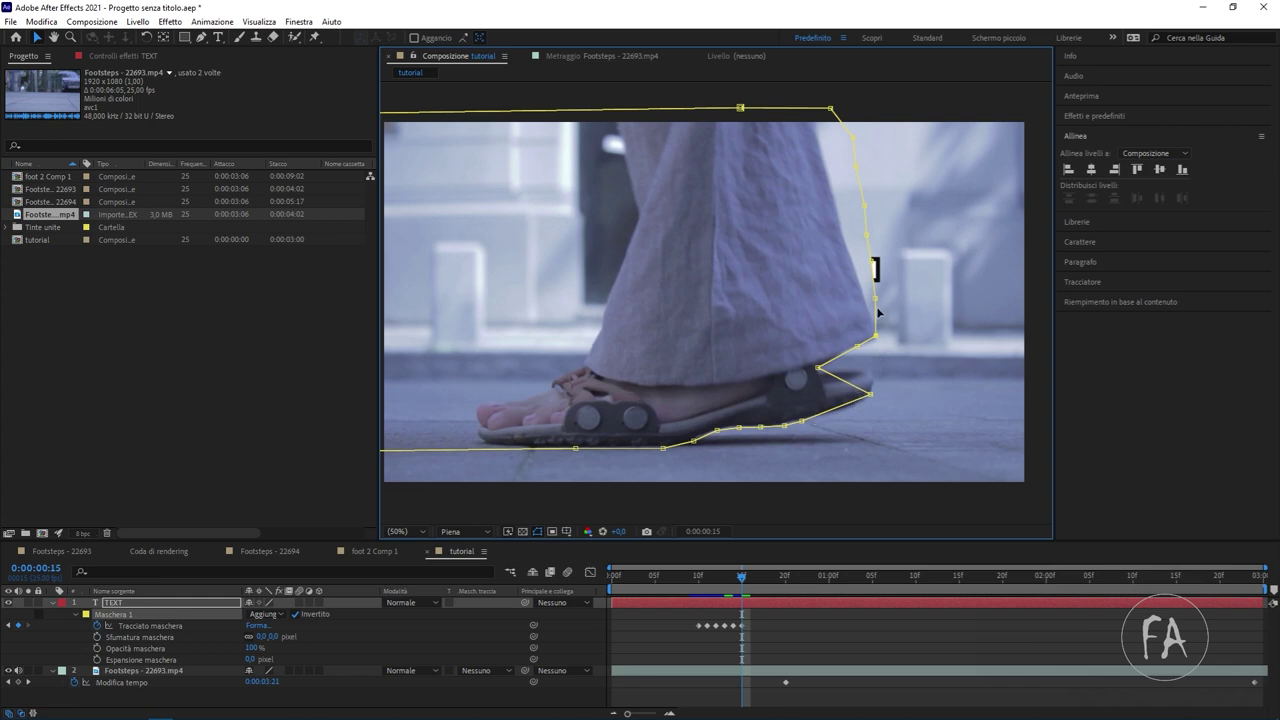
drag(874, 299, 862, 294)
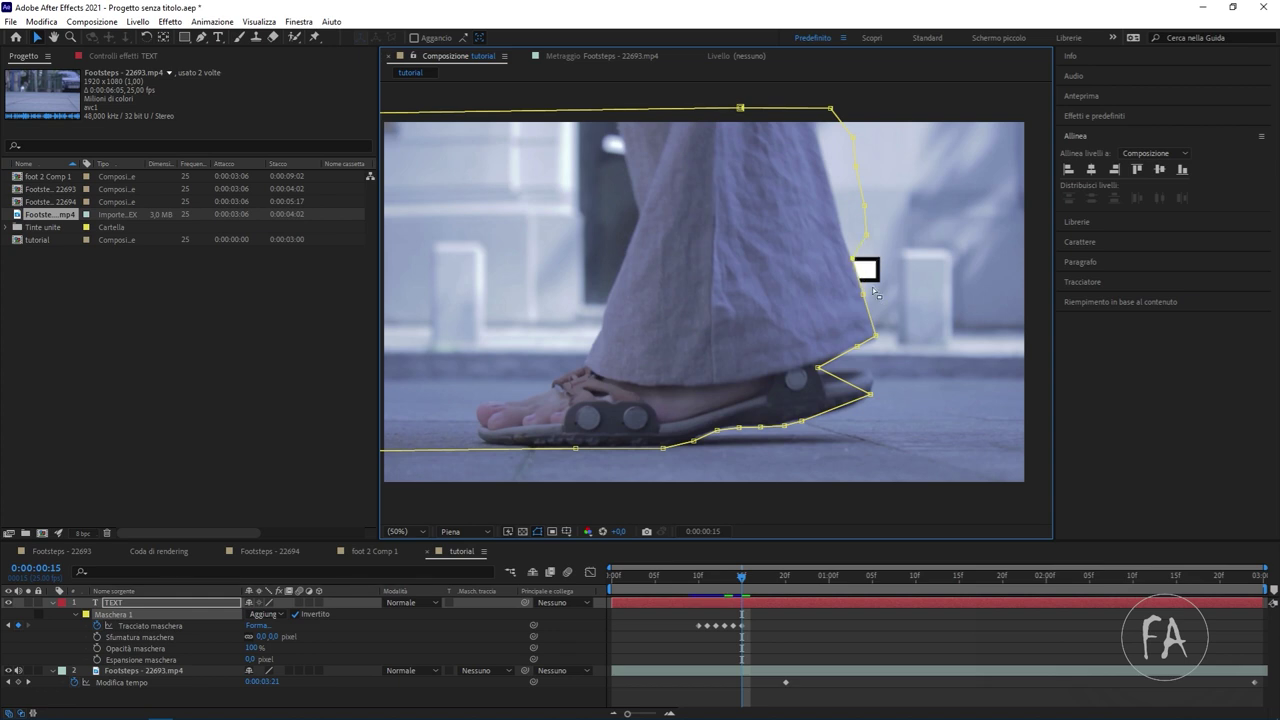
Move the upper right-edge mask points left onto the trouser edge.
scroll(914, 223, up, 1)
scroll(671, 331, up, 1)
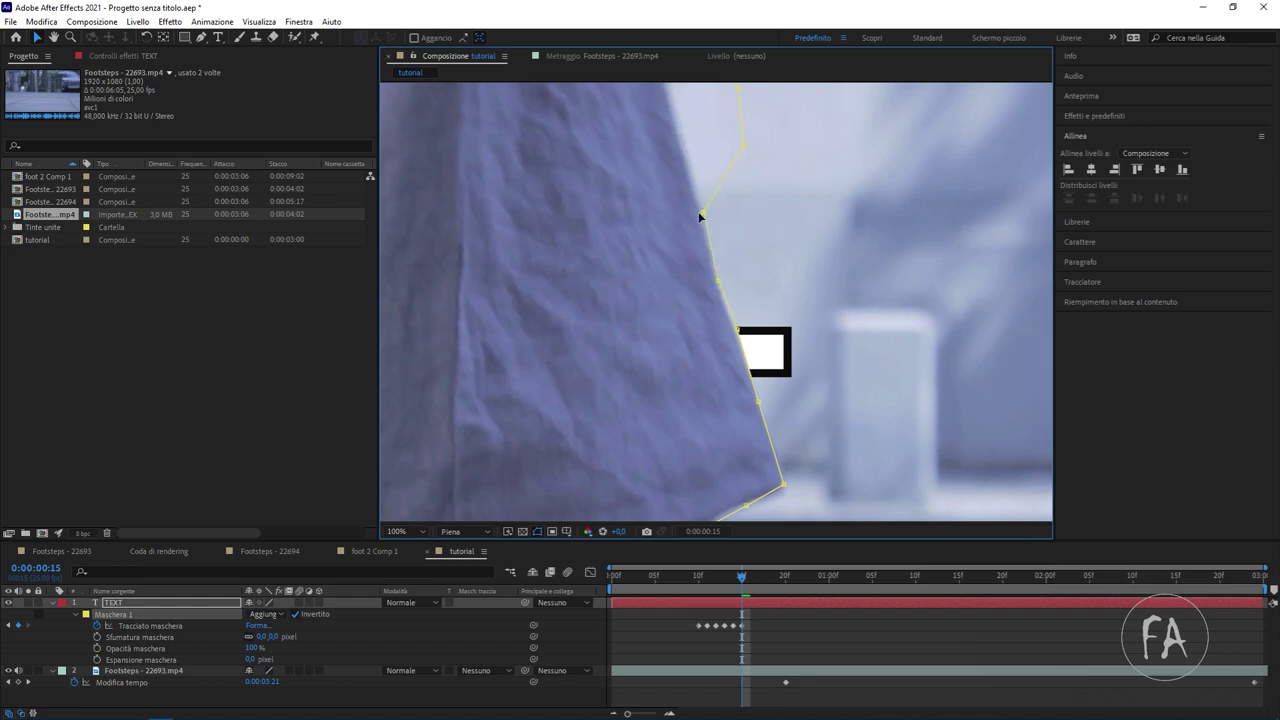
drag(731, 209, 836, 370)
key(v)
drag(826, 308, 762, 294)
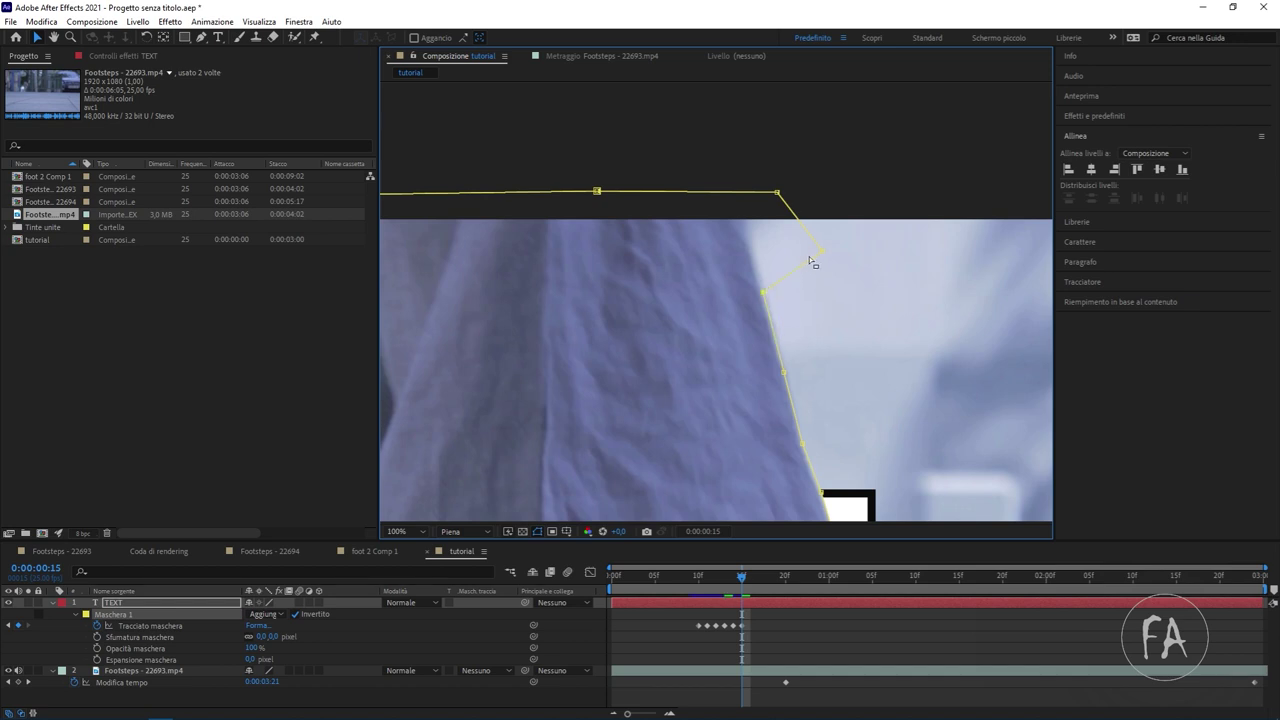
drag(822, 254, 748, 250)
drag(777, 193, 724, 192)
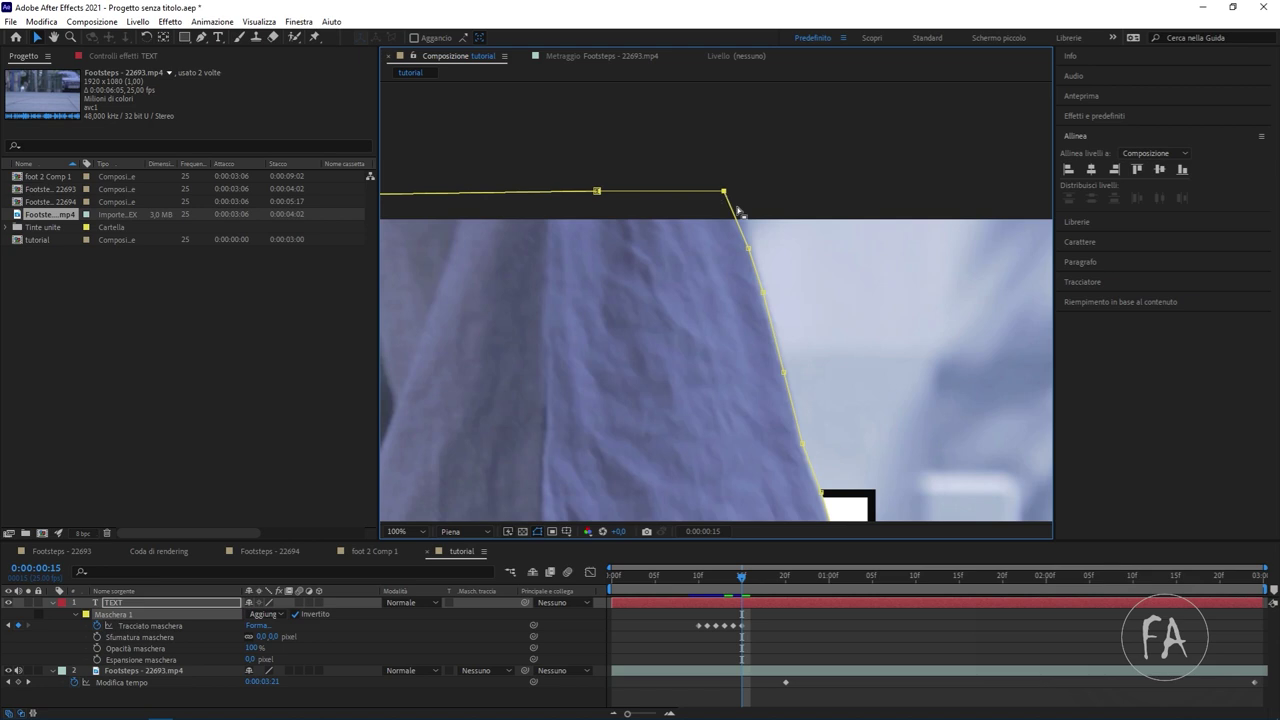
scroll(760, 300, down, 1)
scroll(800, 330, down, 1)
drag(828, 366, 850, 350)
key(v)
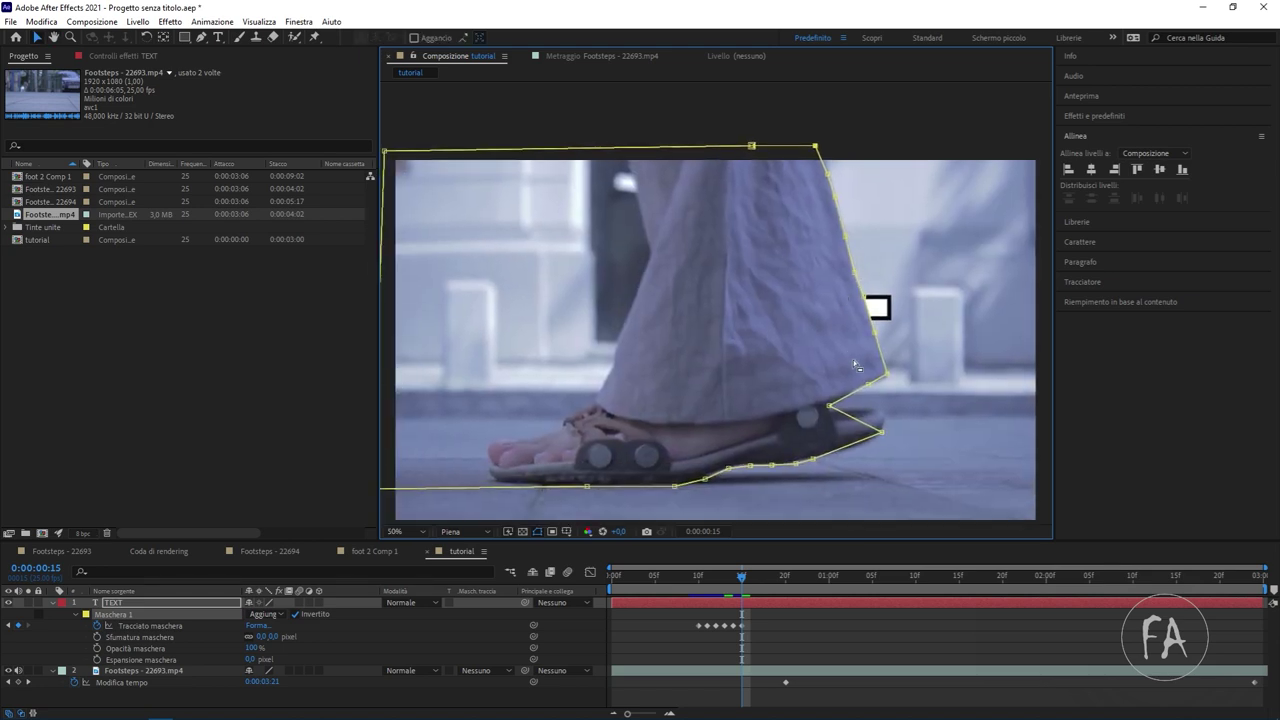
Reshape the mask over the next four frames to follow the lifting foot, then step back to check.
key(Page_Down)
mouse_move(829, 405)
mouse_down()
mouse_move(851, 349)
mouse_move(818, 237)
mouse_up()
key(Page_Down)
key(Page_Down)
drag(830, 300, 768, 166)
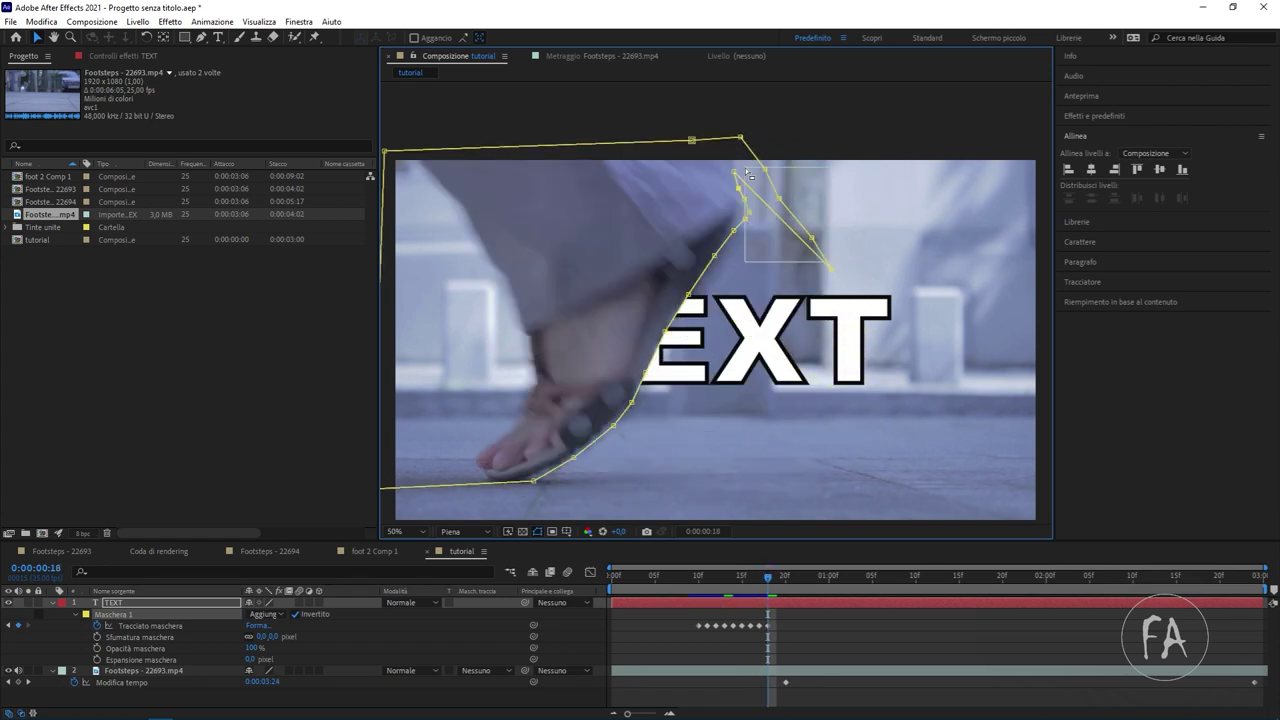
key(Page_Down)
mouse_move(790, 260)
mouse_down()
mouse_move(750, 218)
mouse_move(319, 193)
mouse_up()
key(Page_Down)
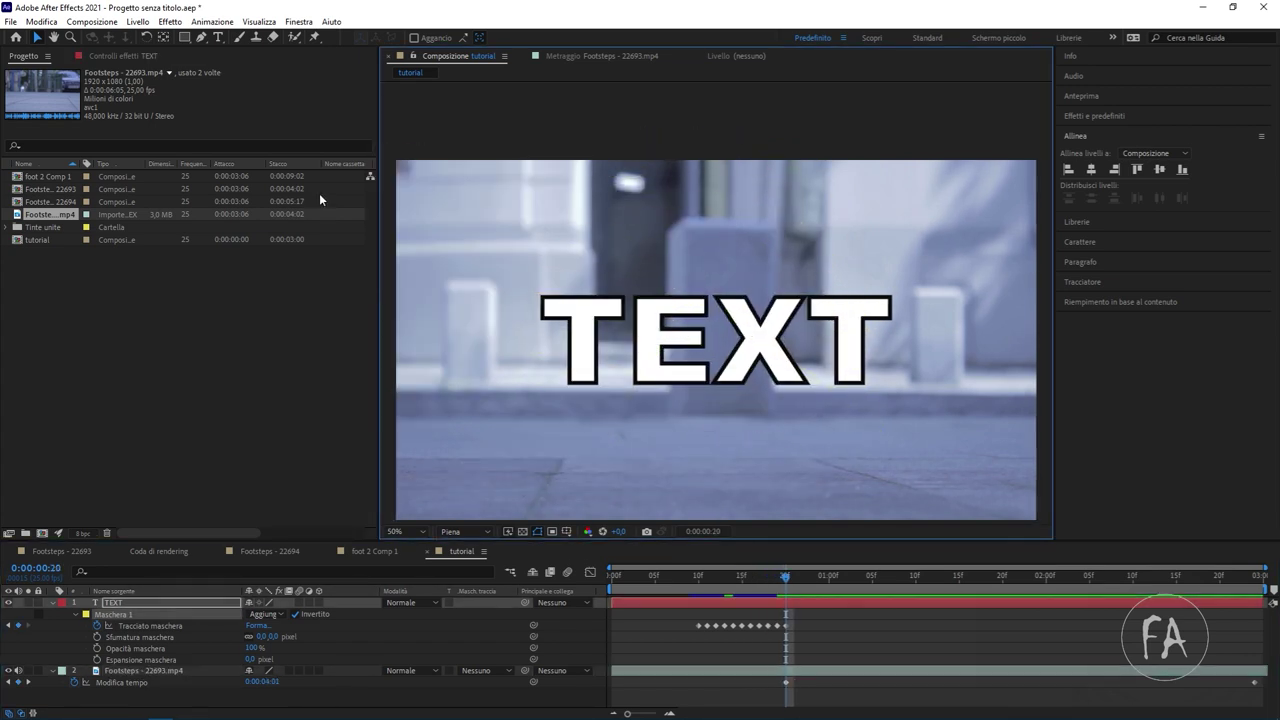
key(Page_Up)
key(Page_Up)
key(Page_Up)
key(Page_Up)
key(Page_Up)
key(Page_Up)
key(Page_Up)
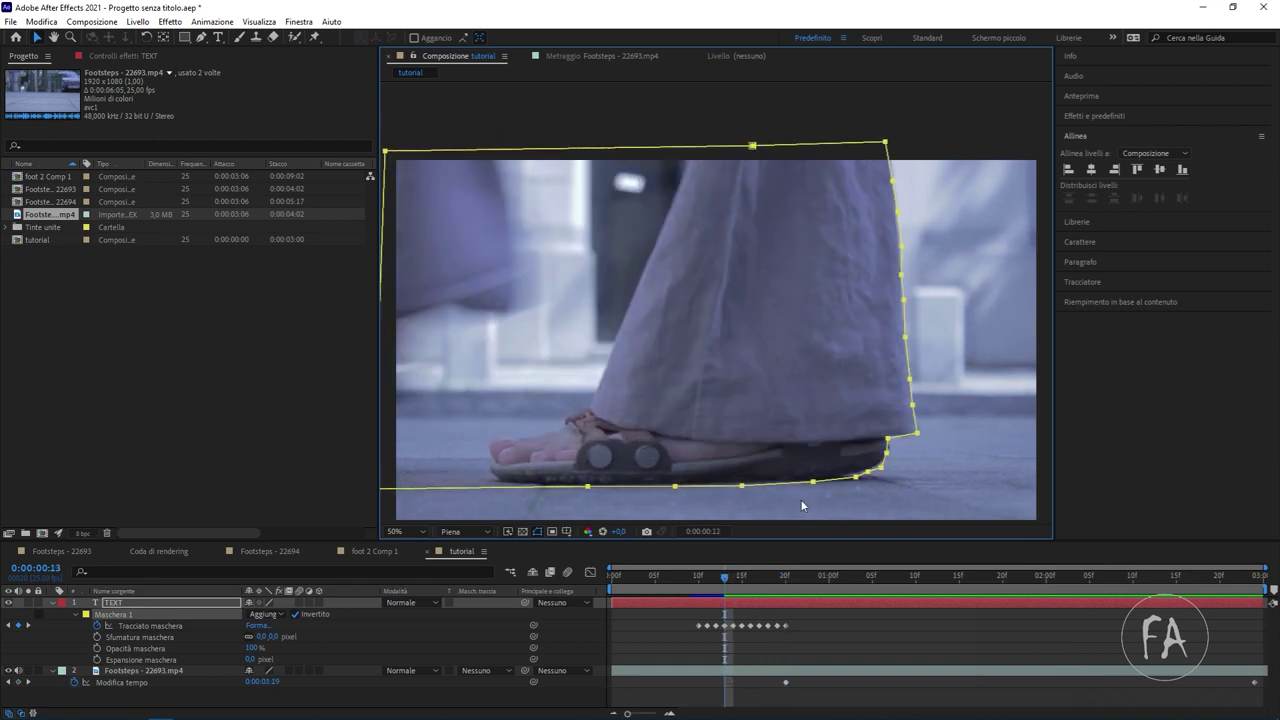
key(Page_Up)
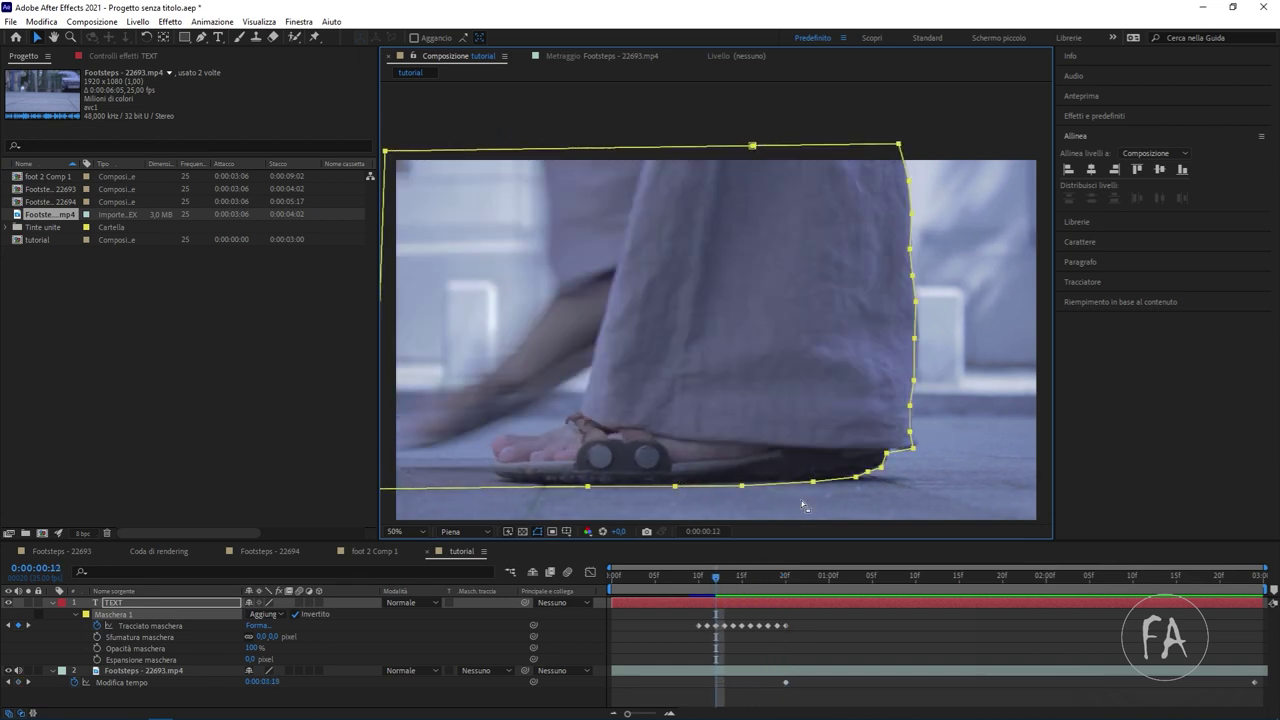
Play back and scrub from frame 10 to find where text shows beside the heel.
click(885, 651)
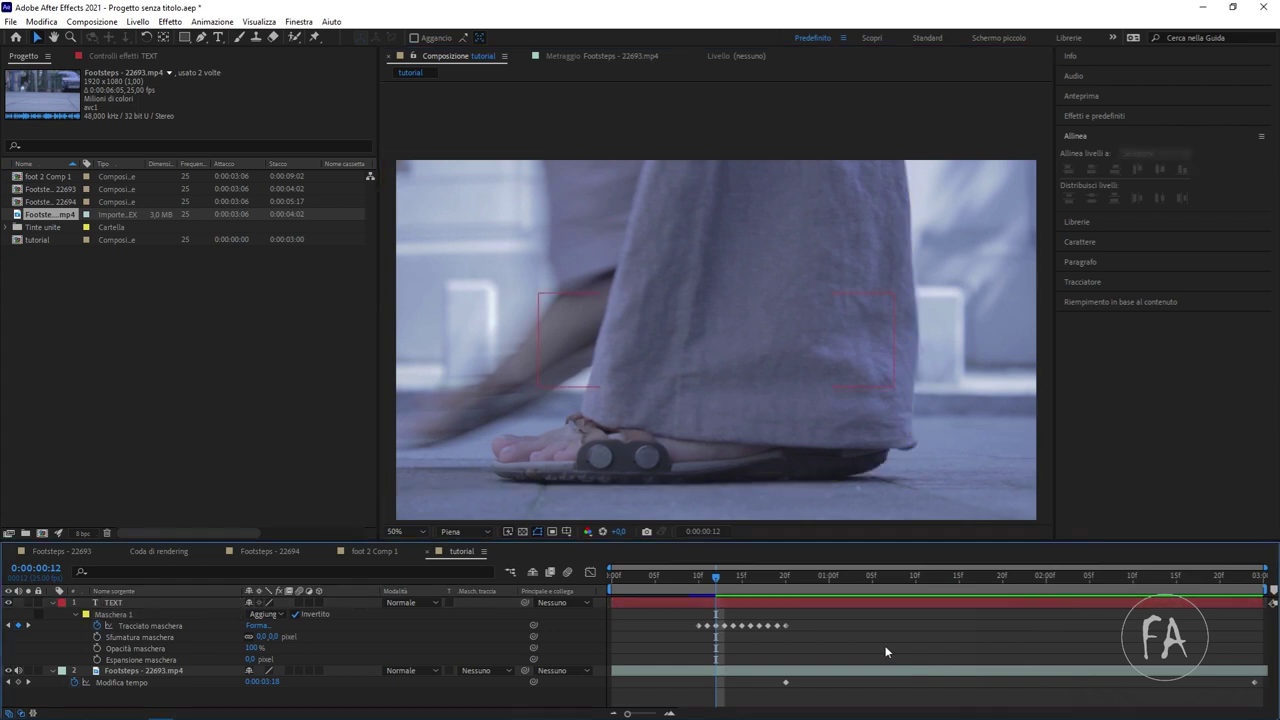
click(698, 577)
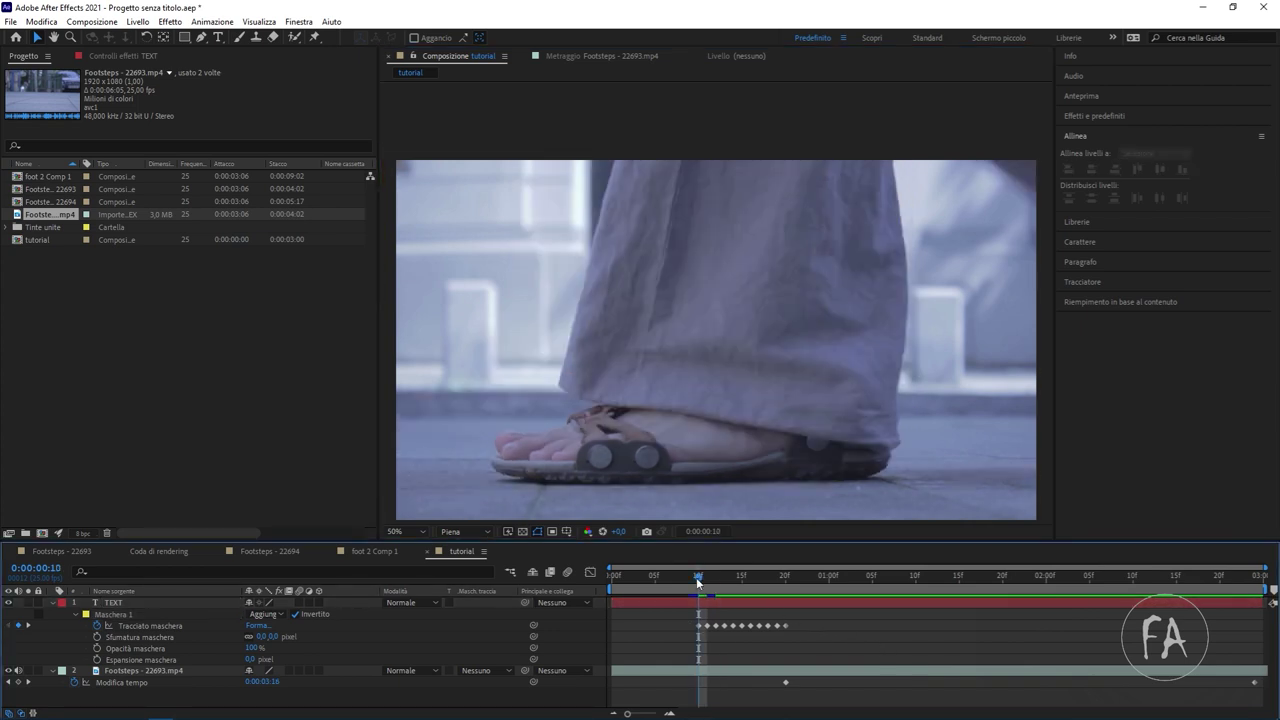
key(space)
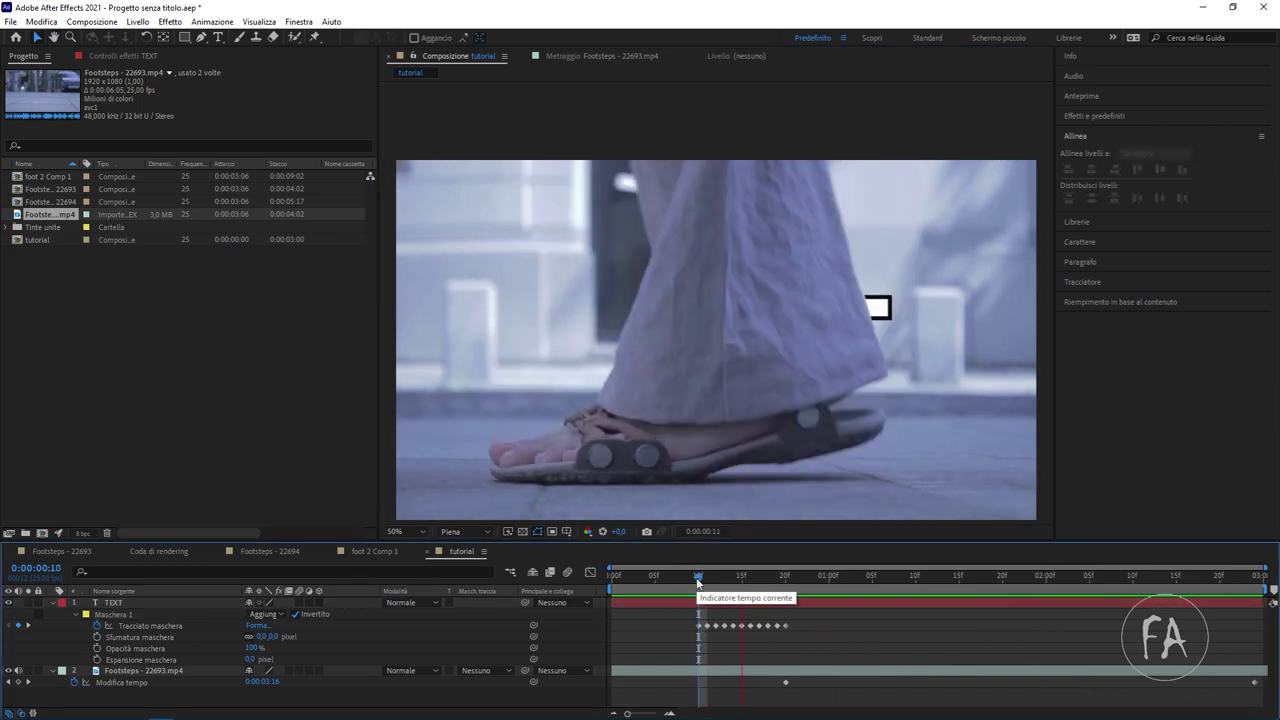
key(space)
drag(696, 577, 755, 595)
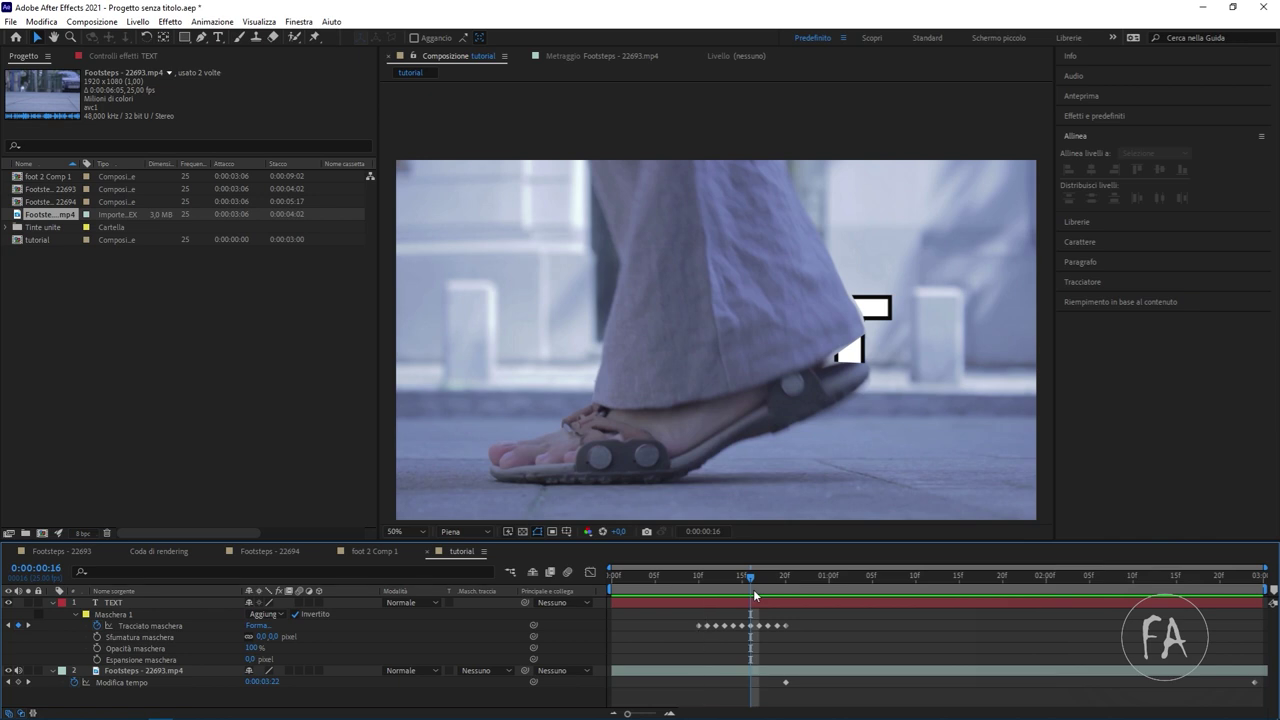
click(705, 577)
drag(705, 576, 751, 582)
Zoom in on the gap by the heel and select the TEXT layer's mask.
scroll(811, 370, up, 2)
scroll(811, 367, up, 2)
scroll(849, 374, down, 2)
scroll(908, 394, up, 2)
drag(714, 366, 775, 357)
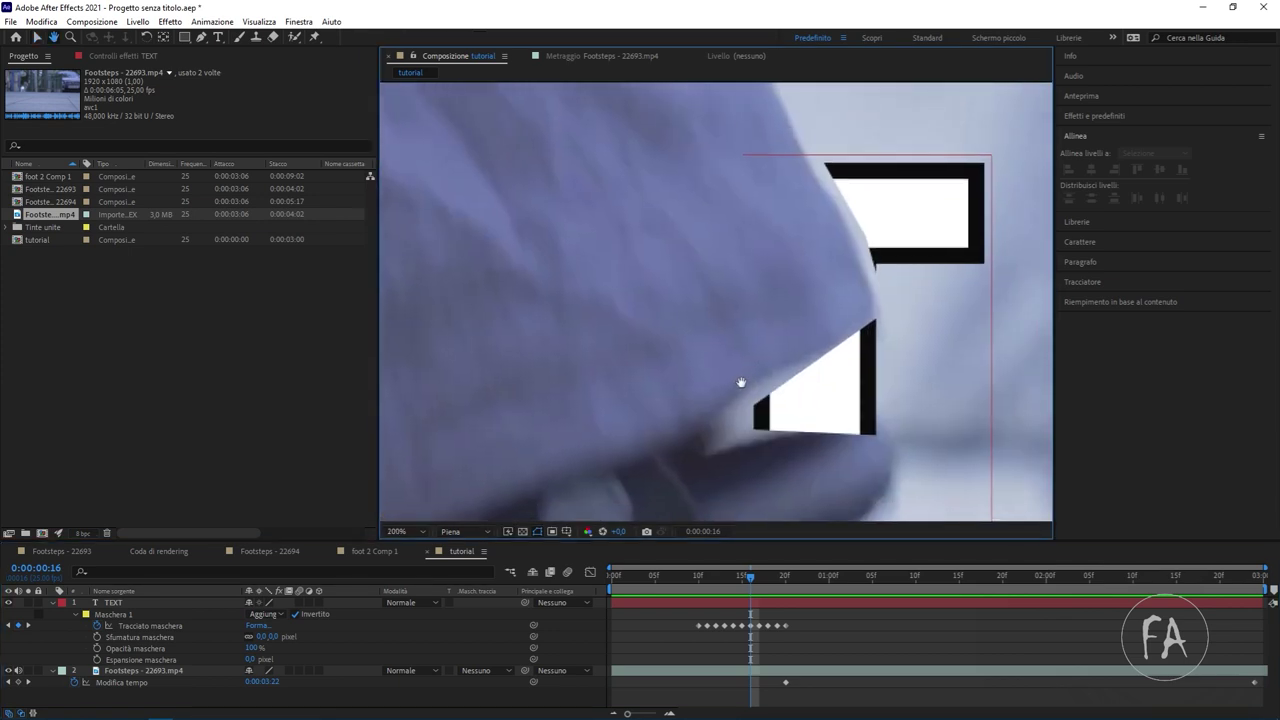
scroll(750, 390, up, 2)
key(v)
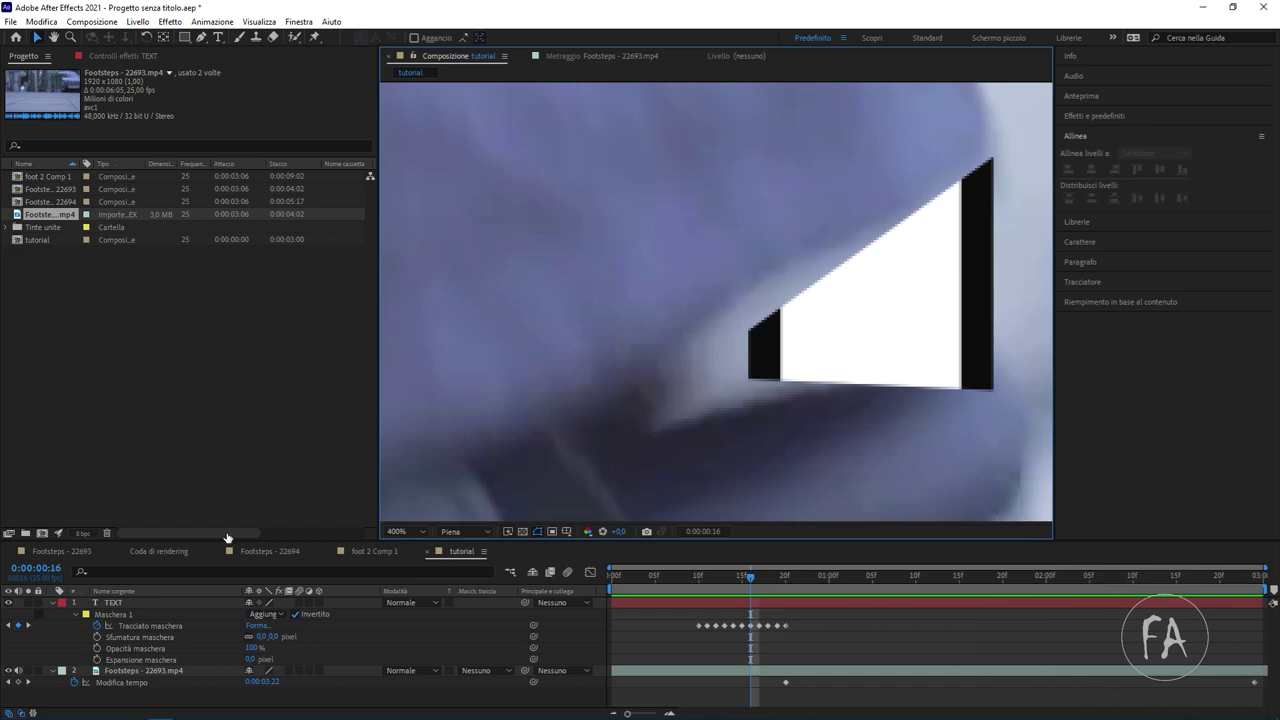
click(114, 624)
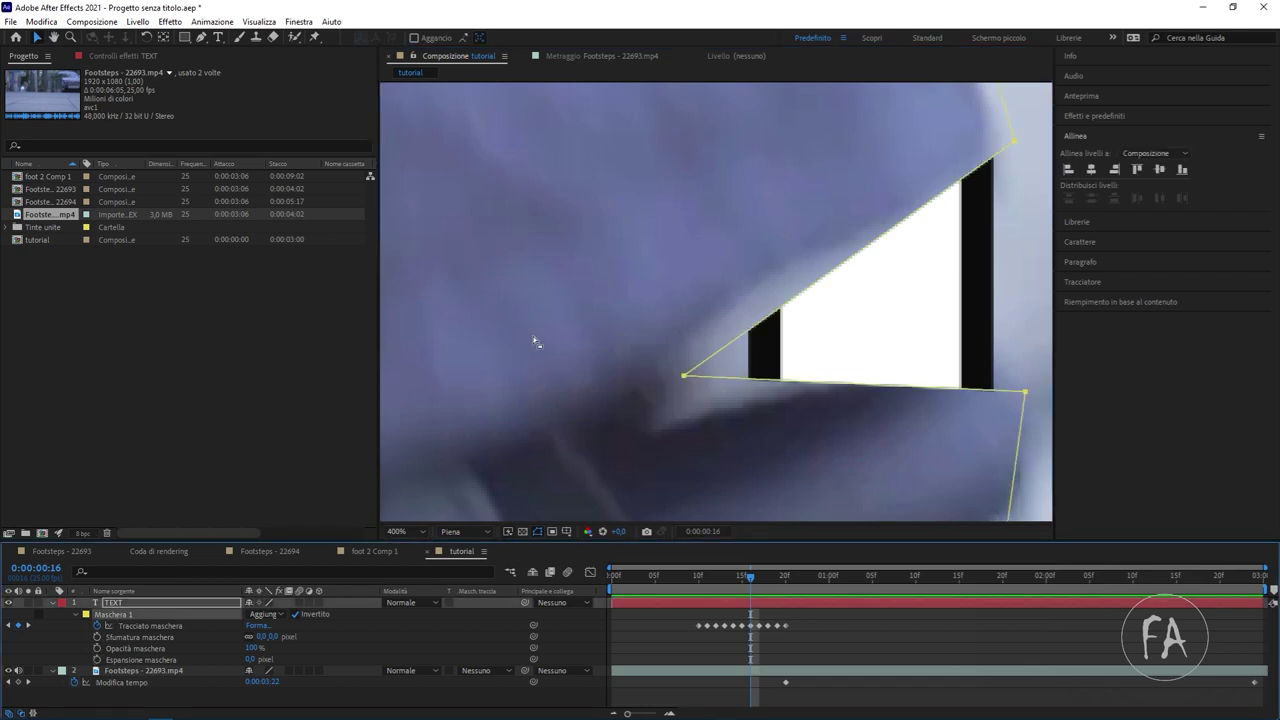
Drag the mask's left, right, top-right and lower-left vertices to tighten it around the heel.
drag(683, 377, 650, 409)
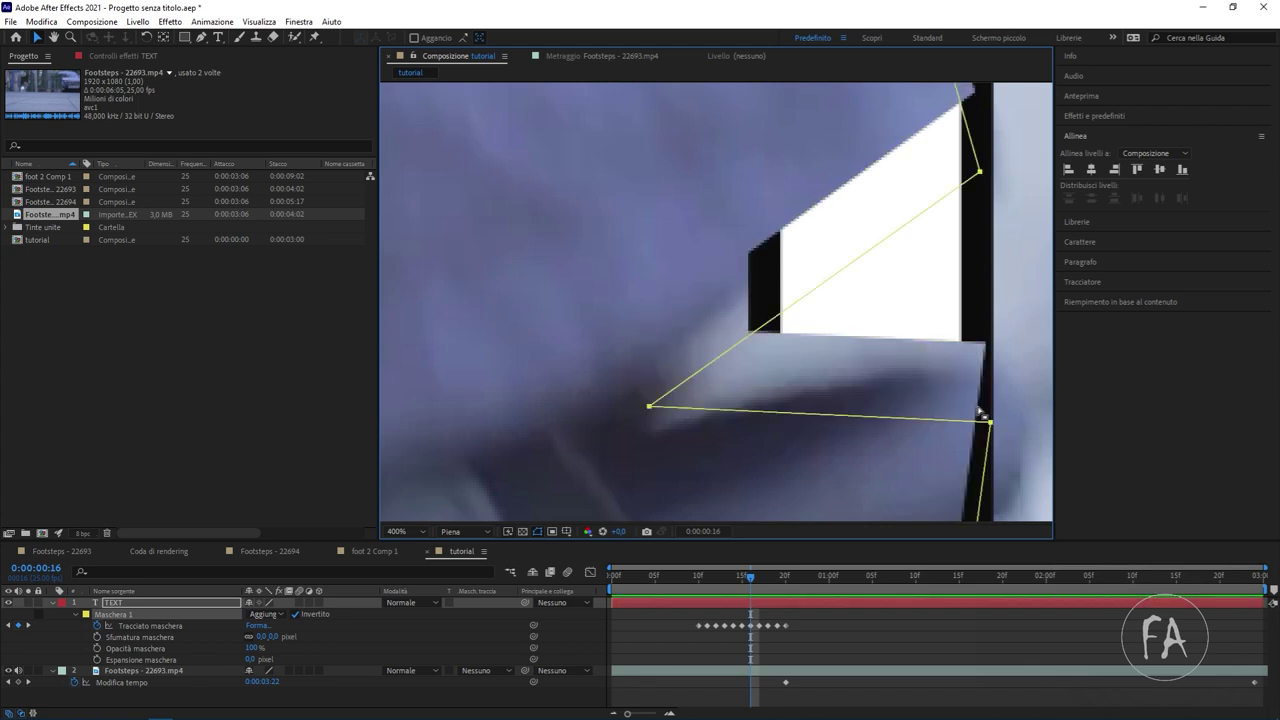
key(ctrl+z)
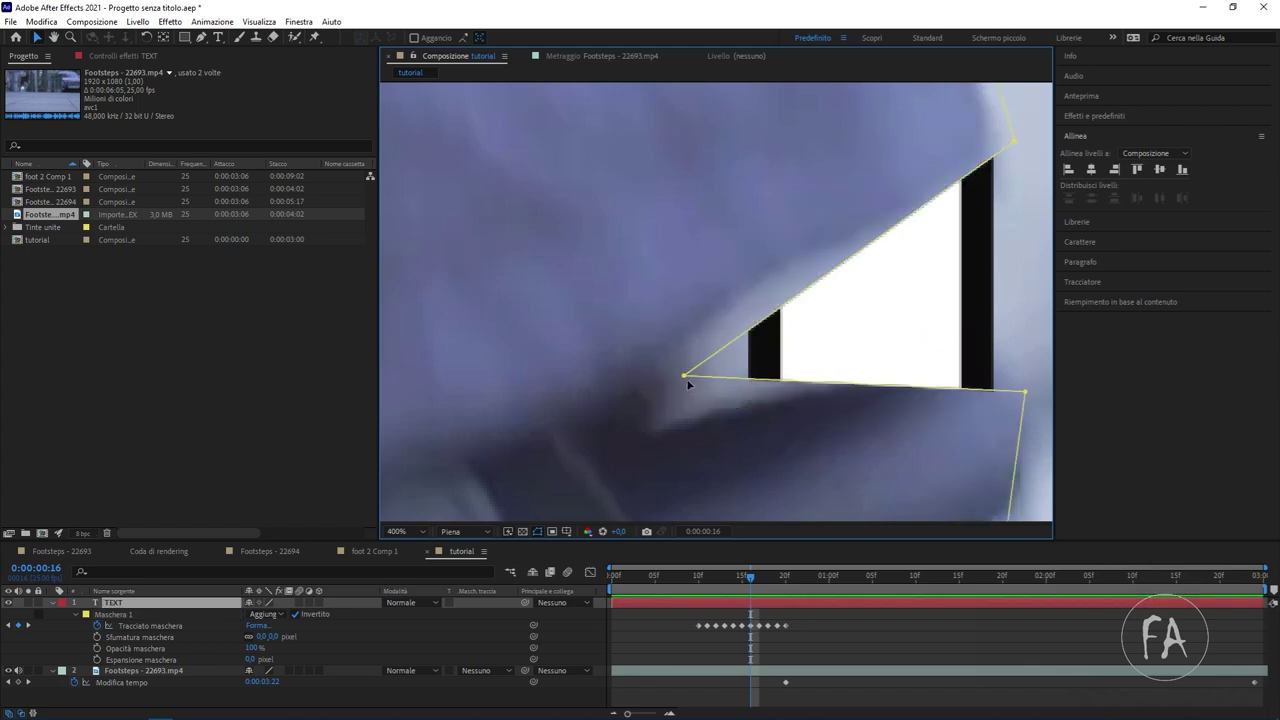
drag(688, 383, 666, 419)
mouse_move(1028, 394)
mouse_down()
mouse_move(893, 374)
mouse_move(897, 430)
mouse_move(868, 381)
mouse_move(886, 380)
mouse_up()
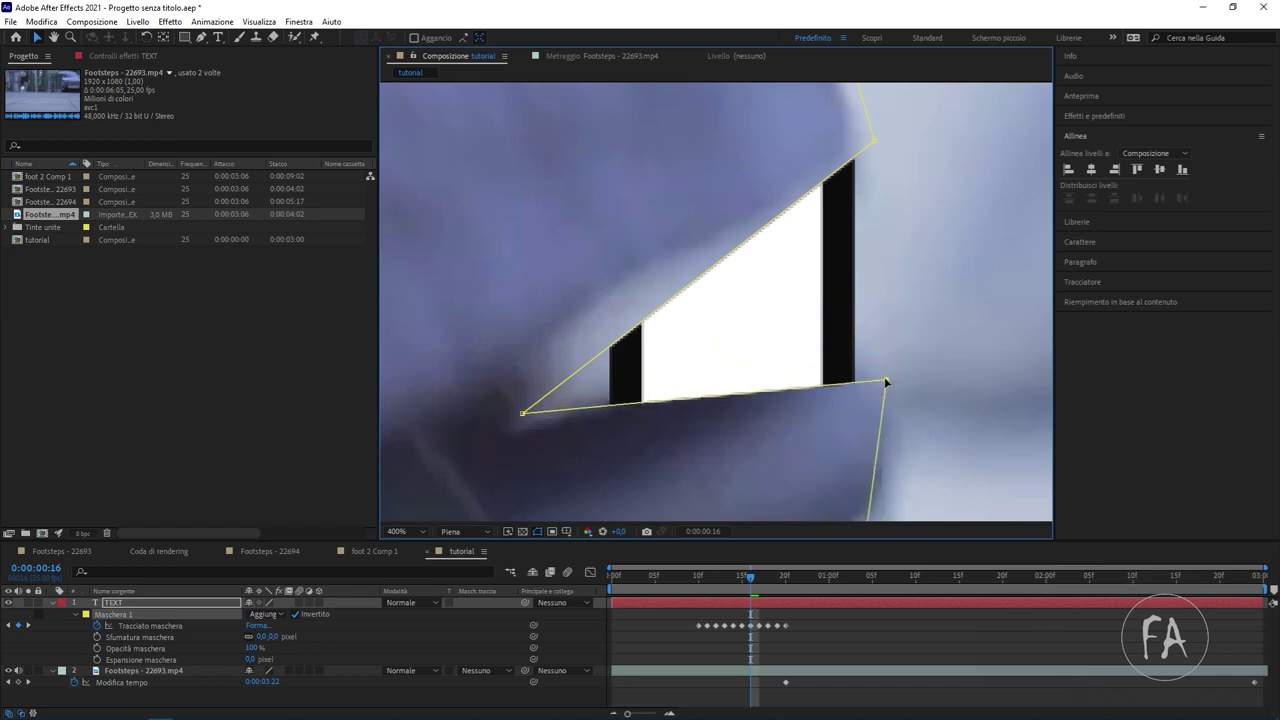
drag(876, 143, 846, 157)
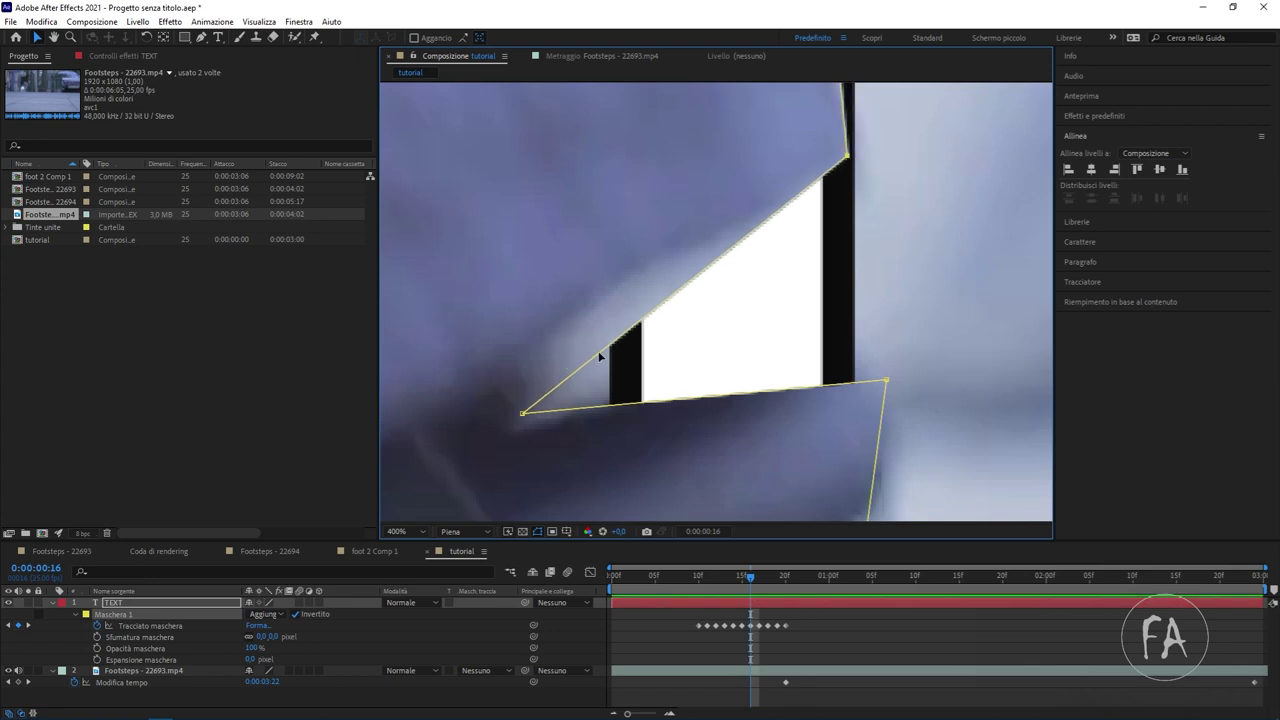
drag(520, 414, 529, 404)
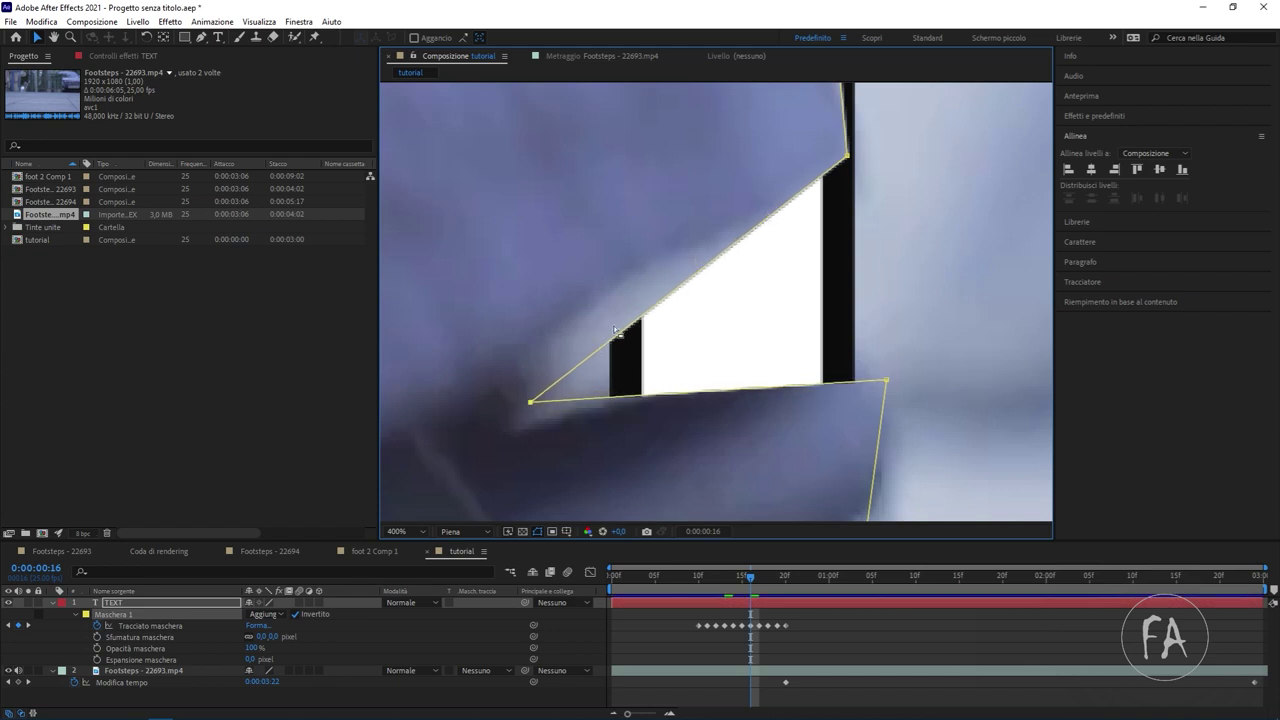
Check the whole foot at different zoom levels and set Mask Feather to 25 pixels.
key(comma)
key(comma)
key(comma)
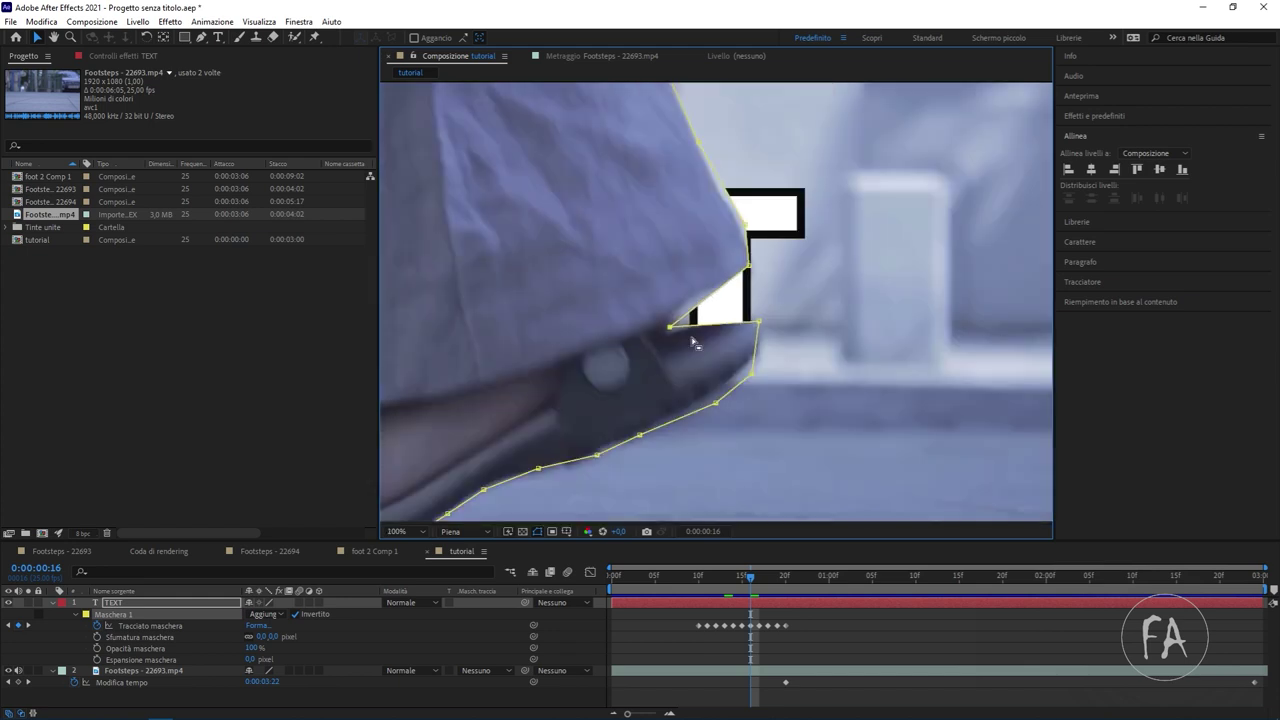
key(comma)
key(period)
key(comma)
key(period)
mouse_move(260, 637)
mouse_down()
mouse_move(360, 637)
mouse_move(300, 686)
mouse_move(321, 690)
mouse_move(300, 690)
mouse_up()
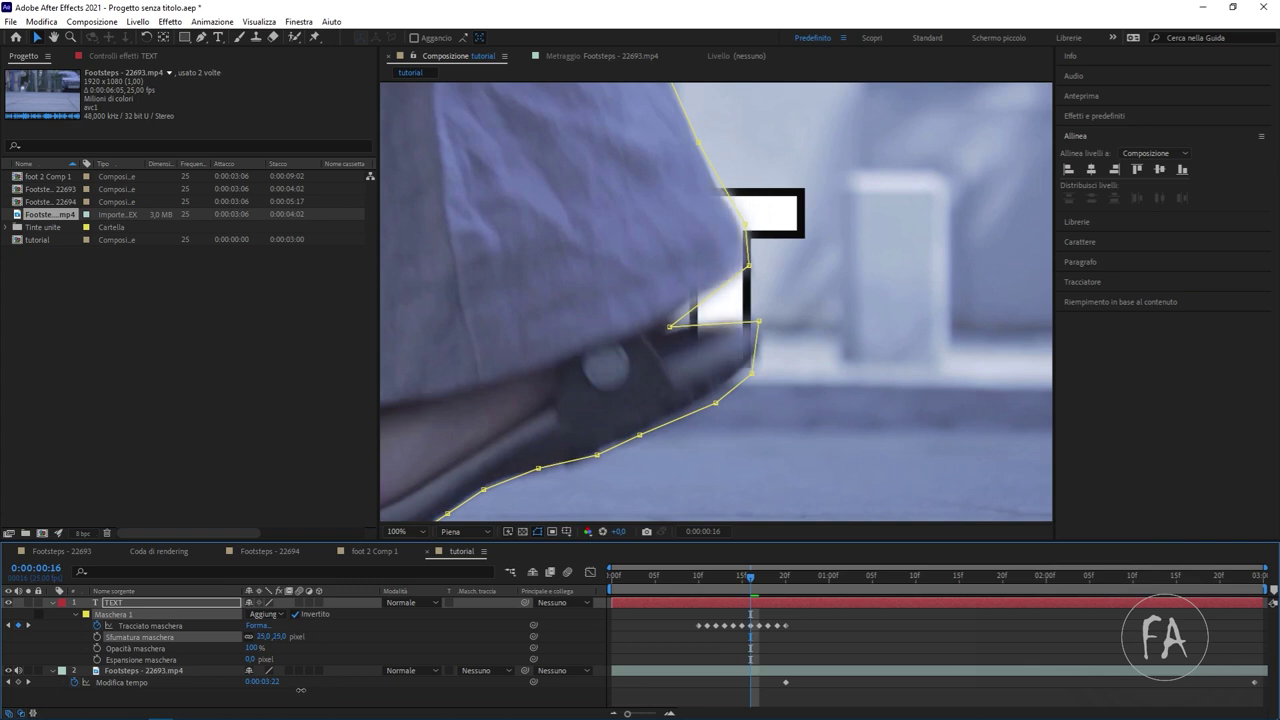
Fit the composition in the viewer and scrub through frames to preview the masked foot.
click(410, 531)
click(435, 310)
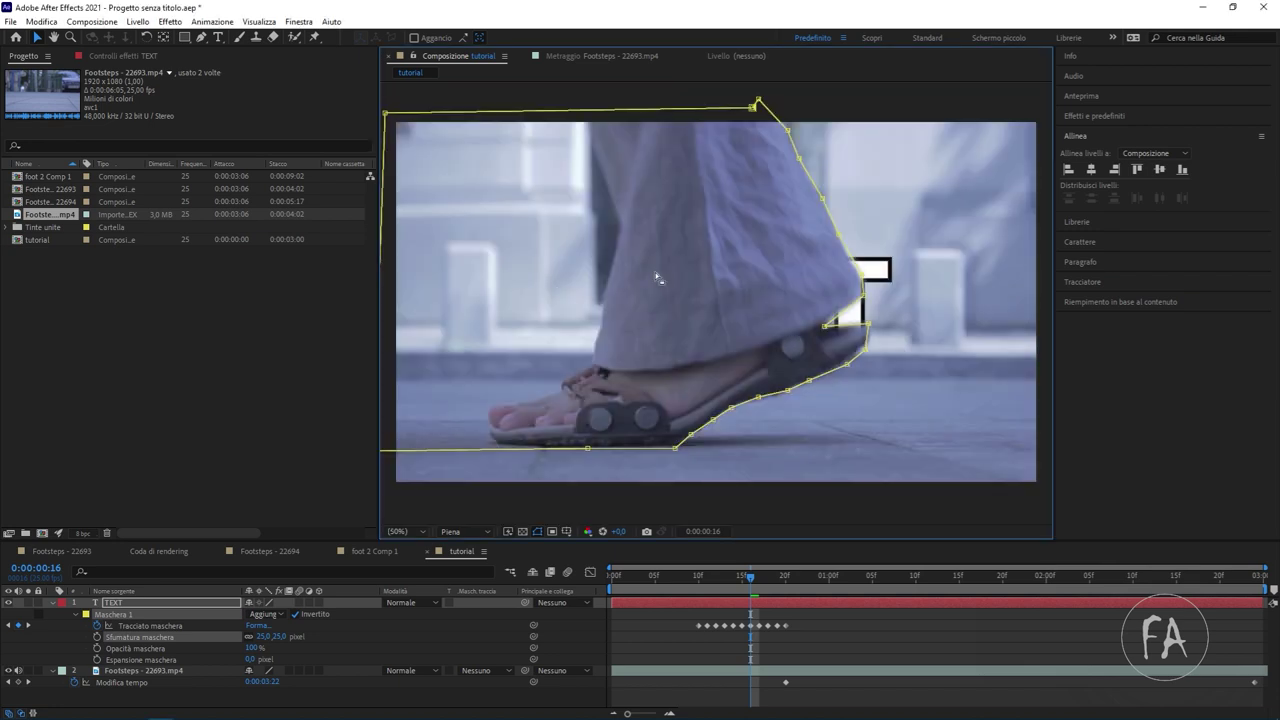
click(839, 628)
drag(748, 576, 655, 578)
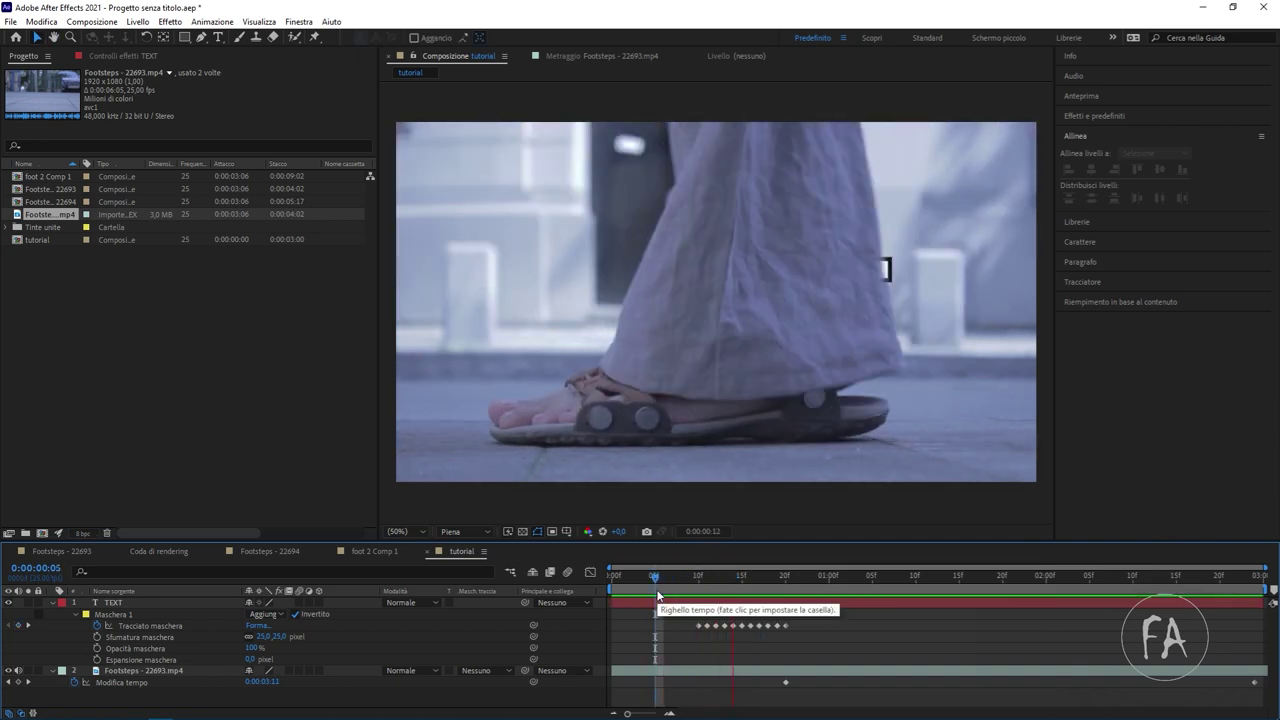
mouse_move(655, 576)
mouse_down()
mouse_move(781, 566)
mouse_move(672, 577)
mouse_up()
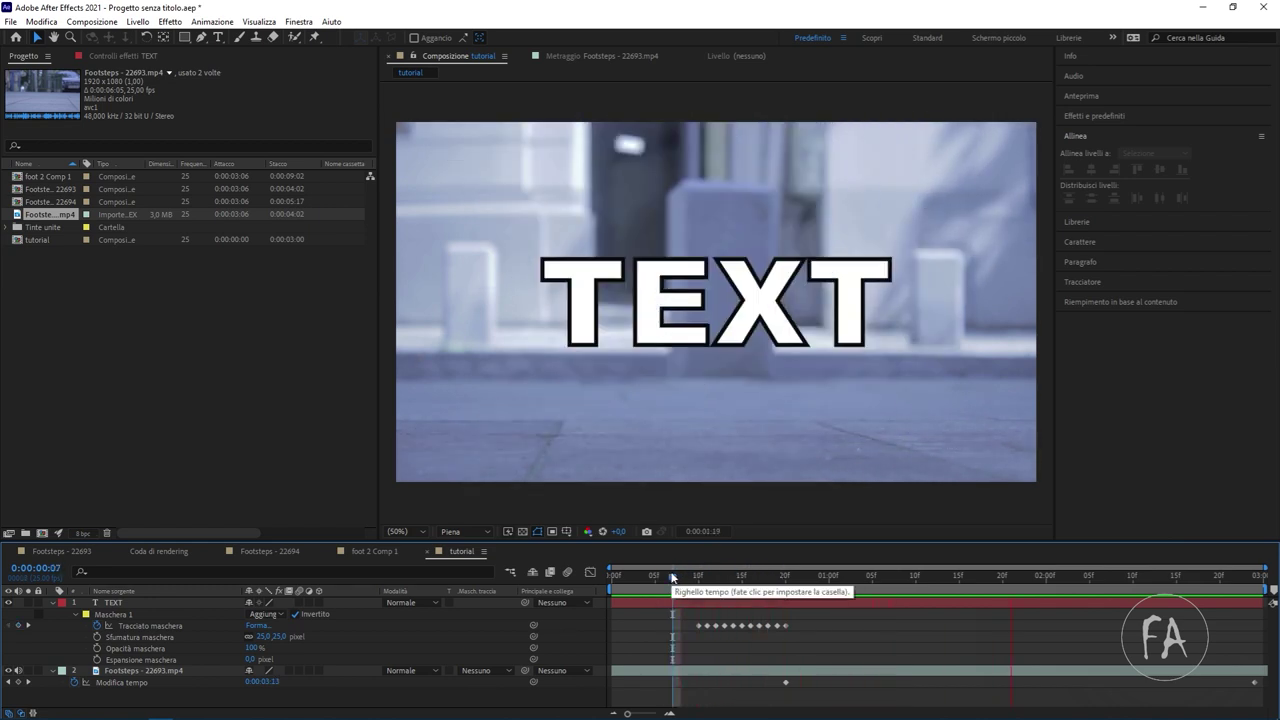
key(space)
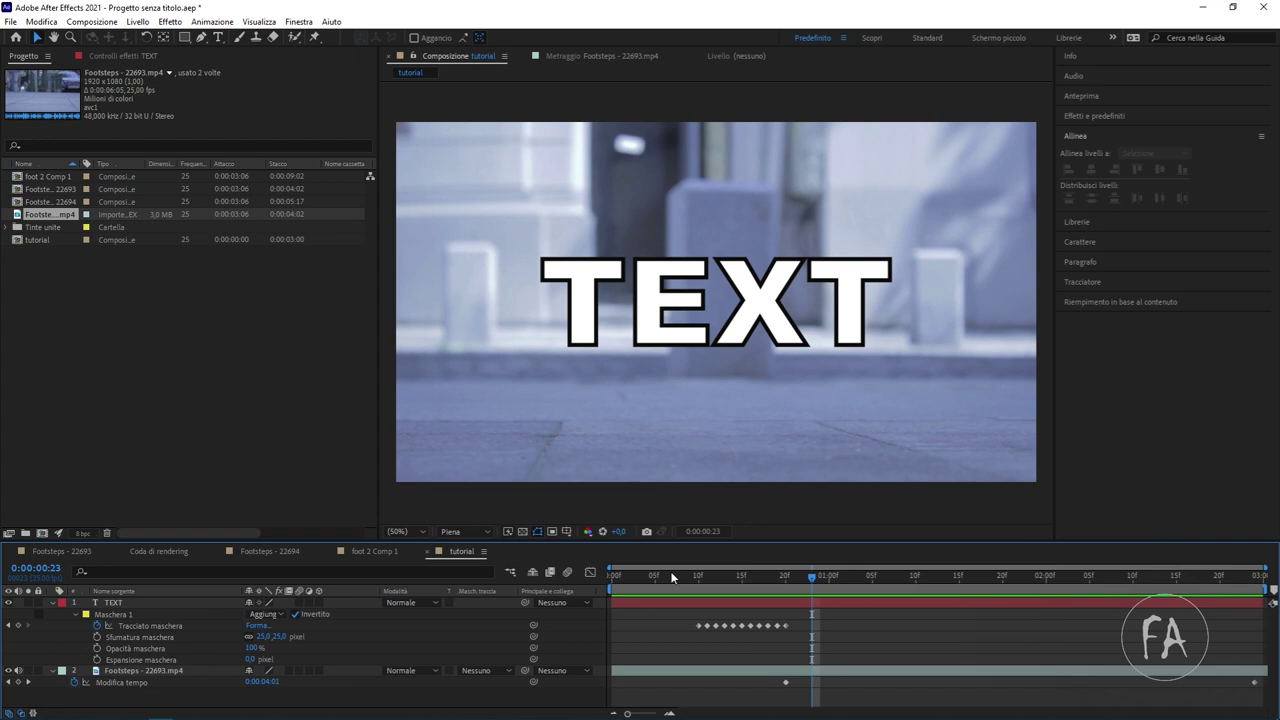
Check frames 15 and 22, then collapse the TEXT layer's properties.
drag(802, 574, 741, 576)
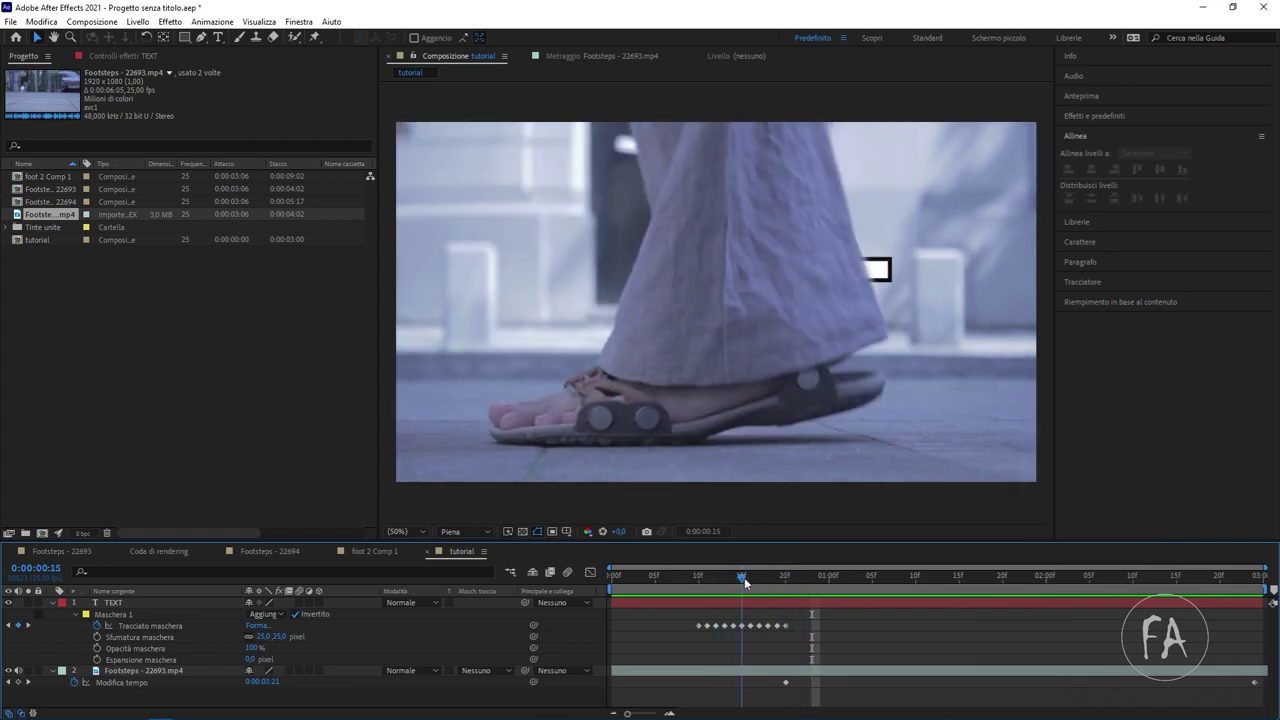
drag(787, 576, 802, 576)
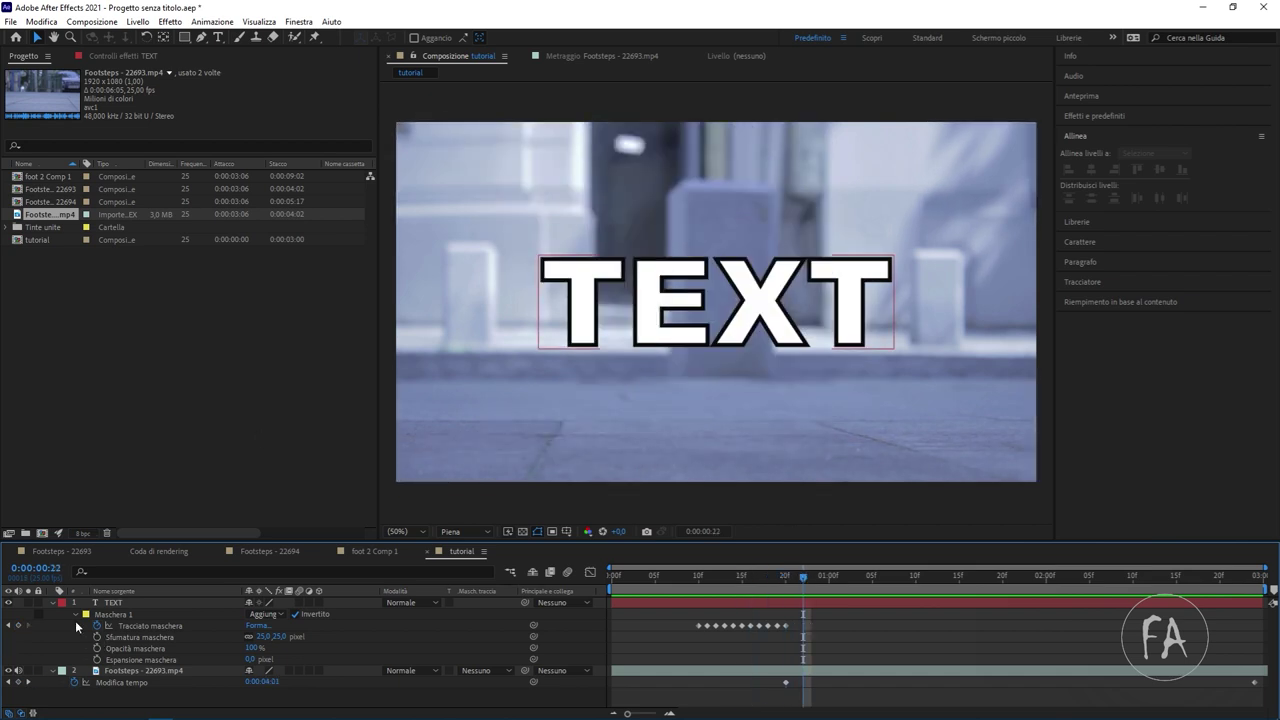
click(53, 604)
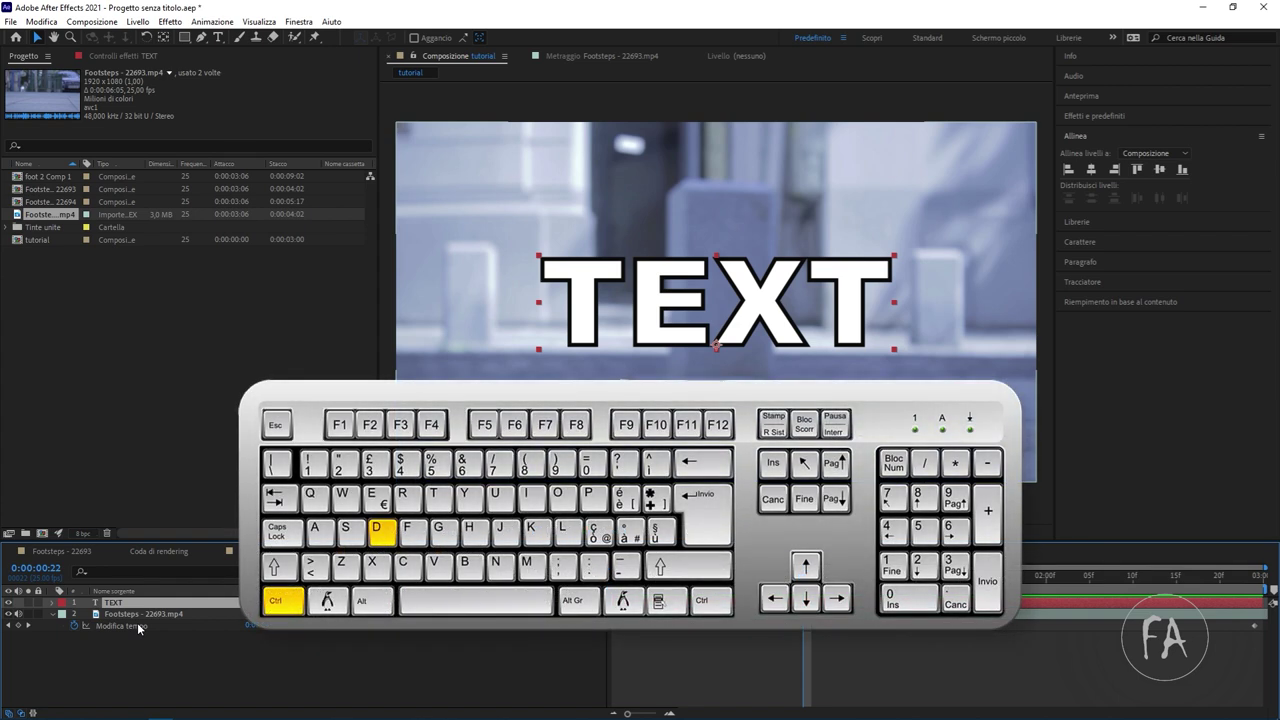
Duplicate the TEXT layer, rename the copy 'ombra', and show its Effect Controls.
key(ctrl+d)
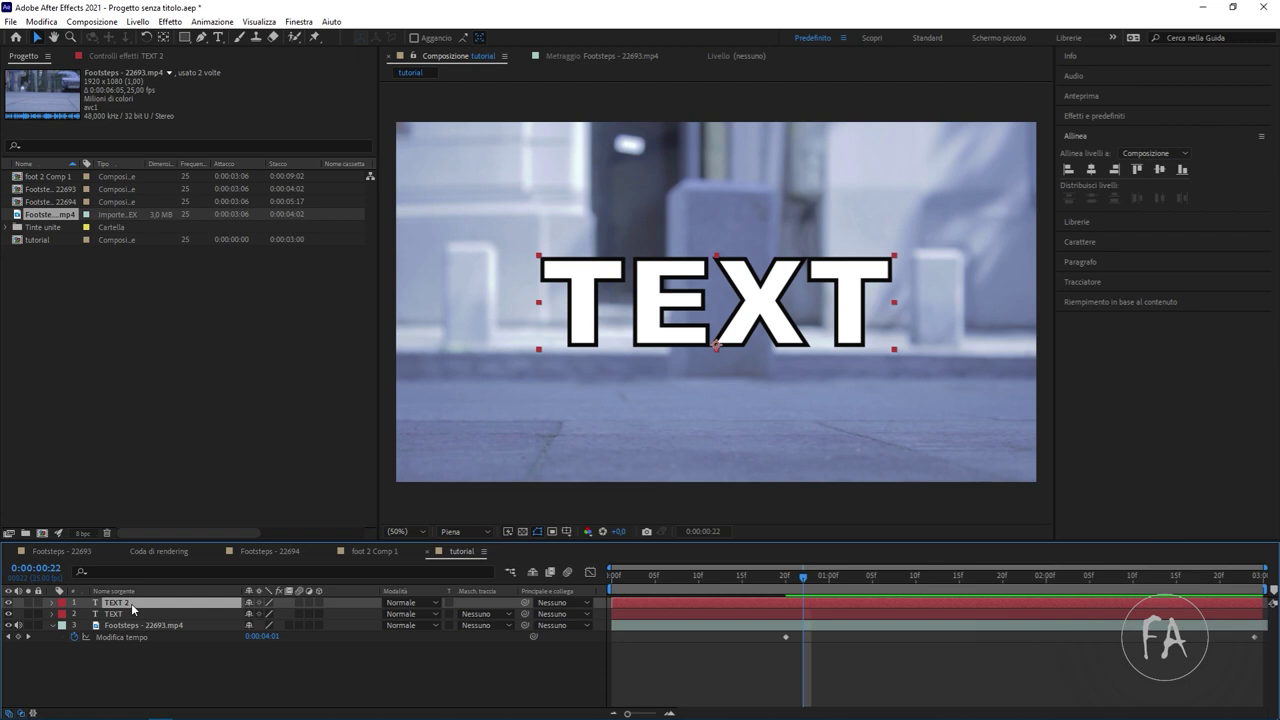
key(Return)
text(om)
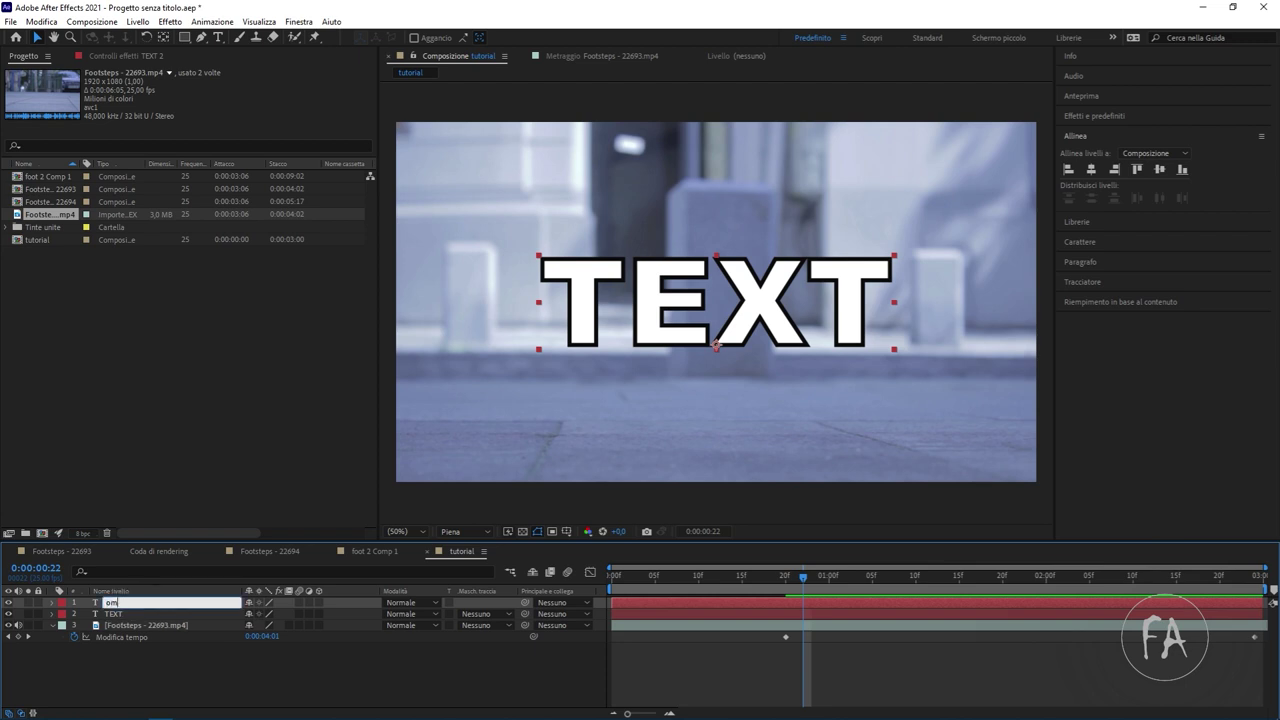
text(bra)
key(Return)
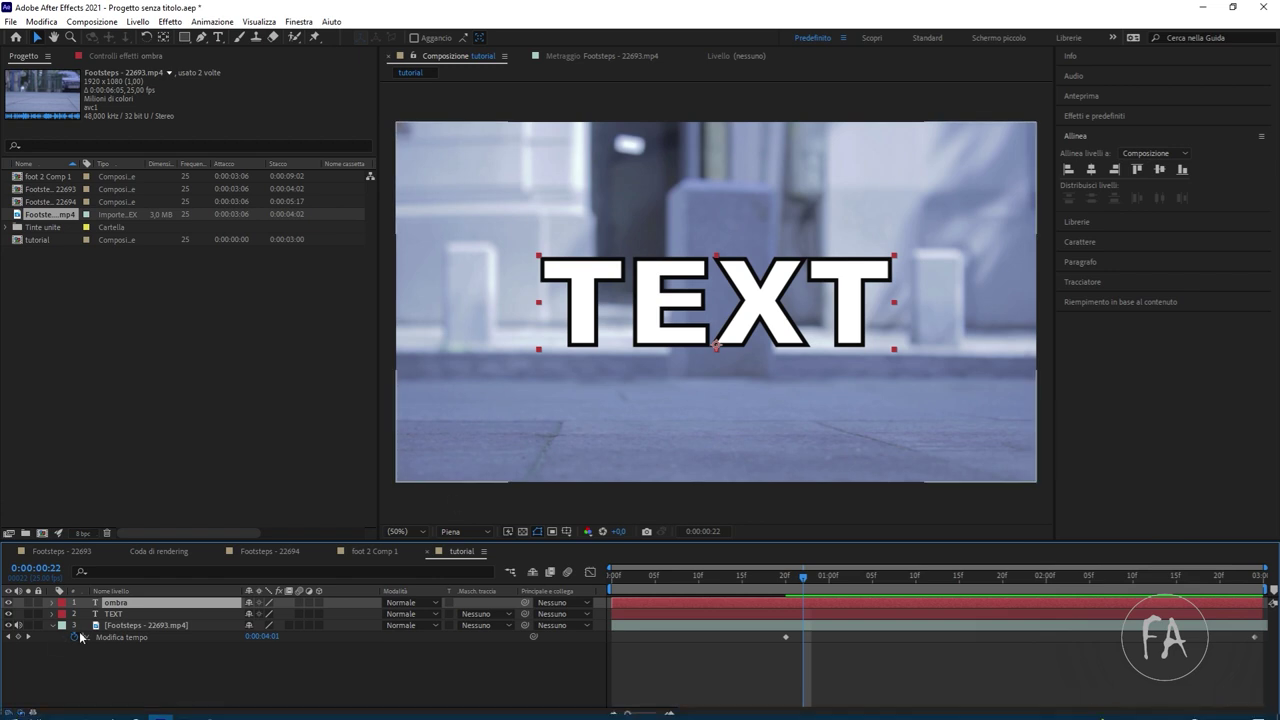
click(155, 57)
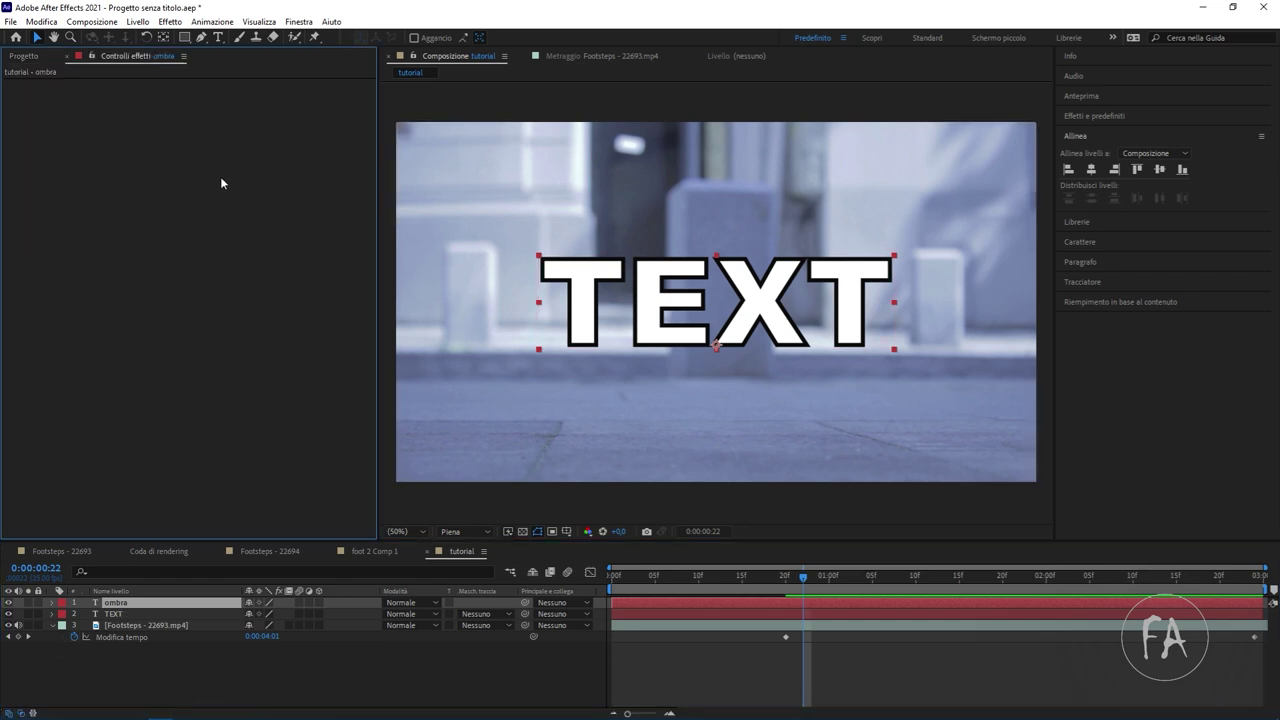
Browse the right-click effects menu for a simulation effect.
right_click(222, 183)
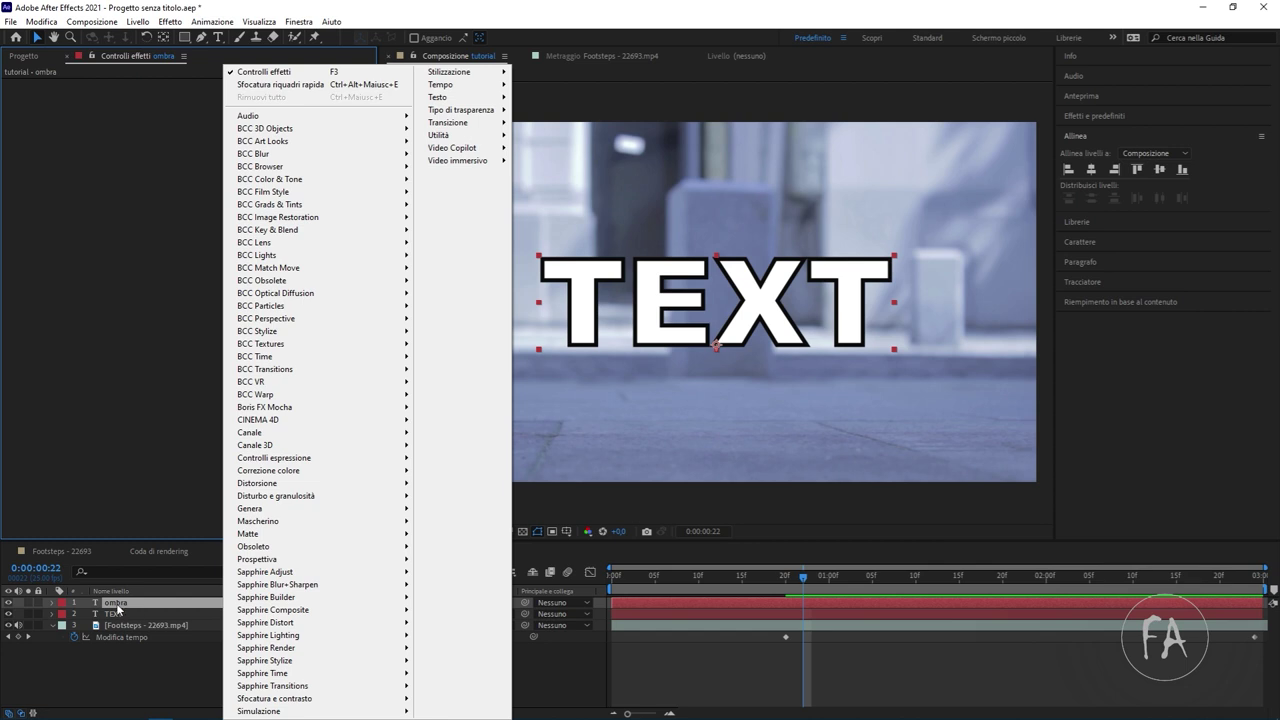
click(117, 604)
right_click(203, 470)
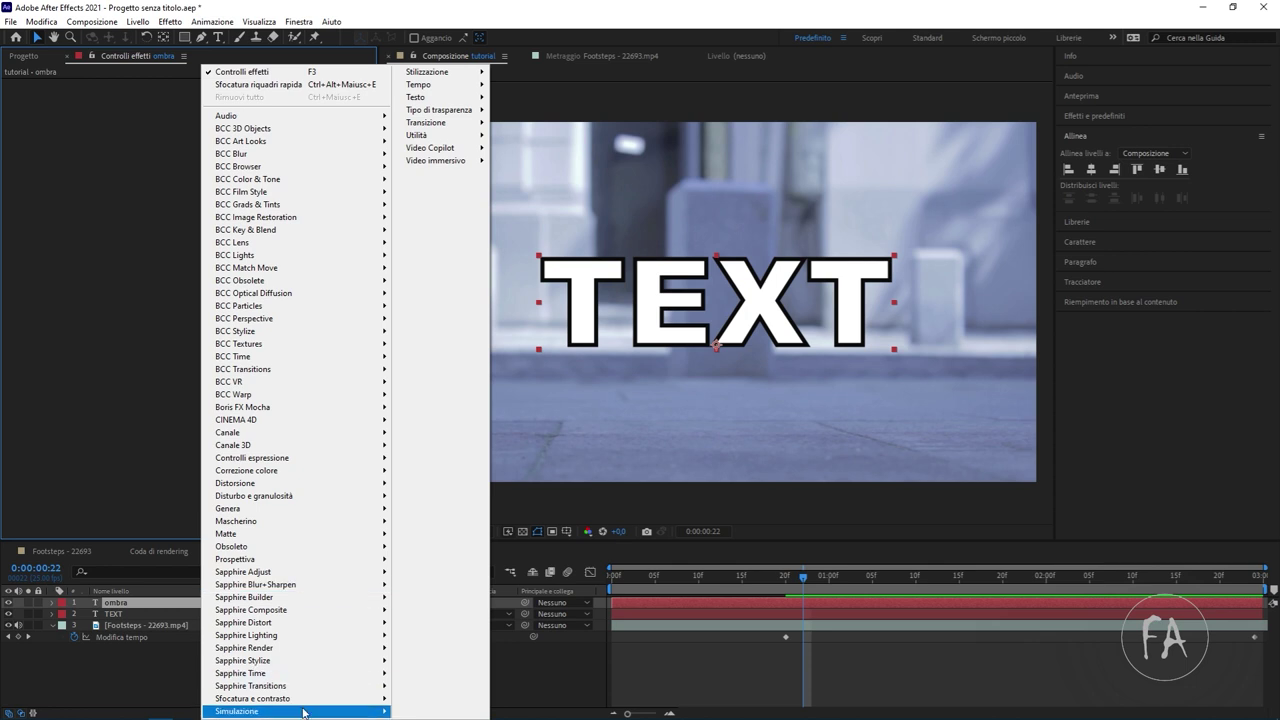
click(171, 453)
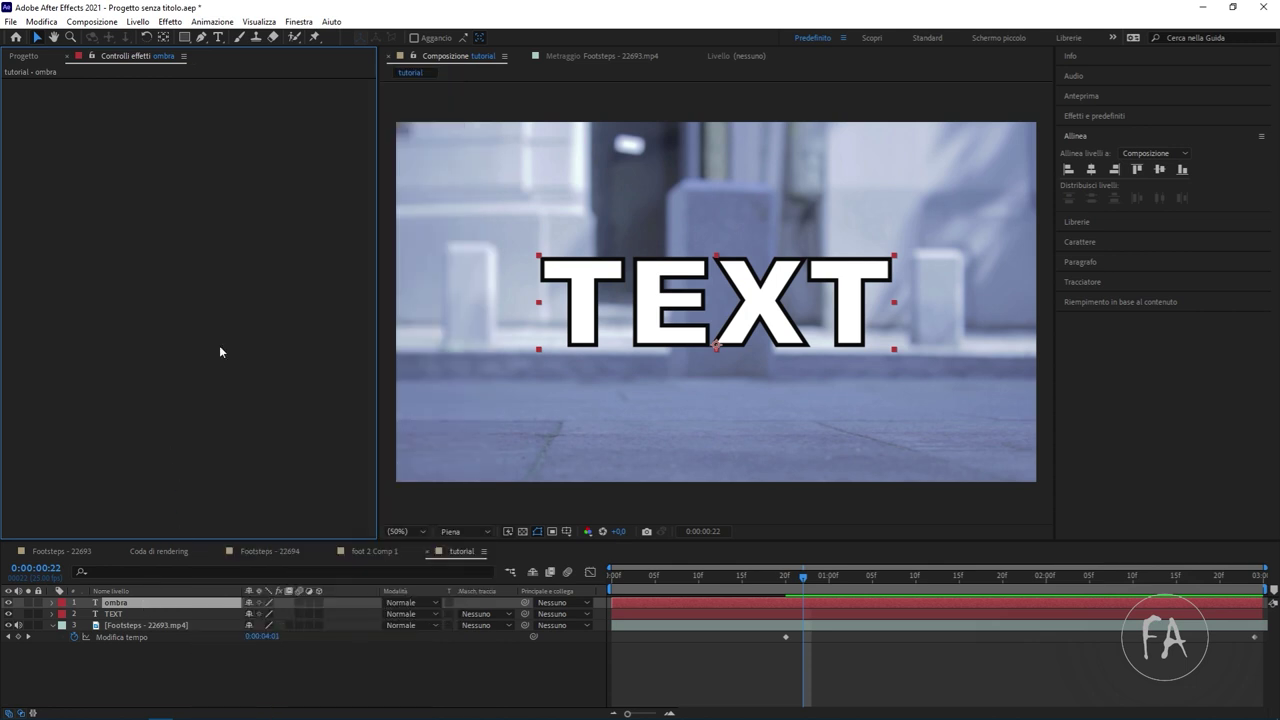
Precompose the ombra layer as sofcatura_testo and open the new composition.
click(169, 22)
mouse_move(137, 21)
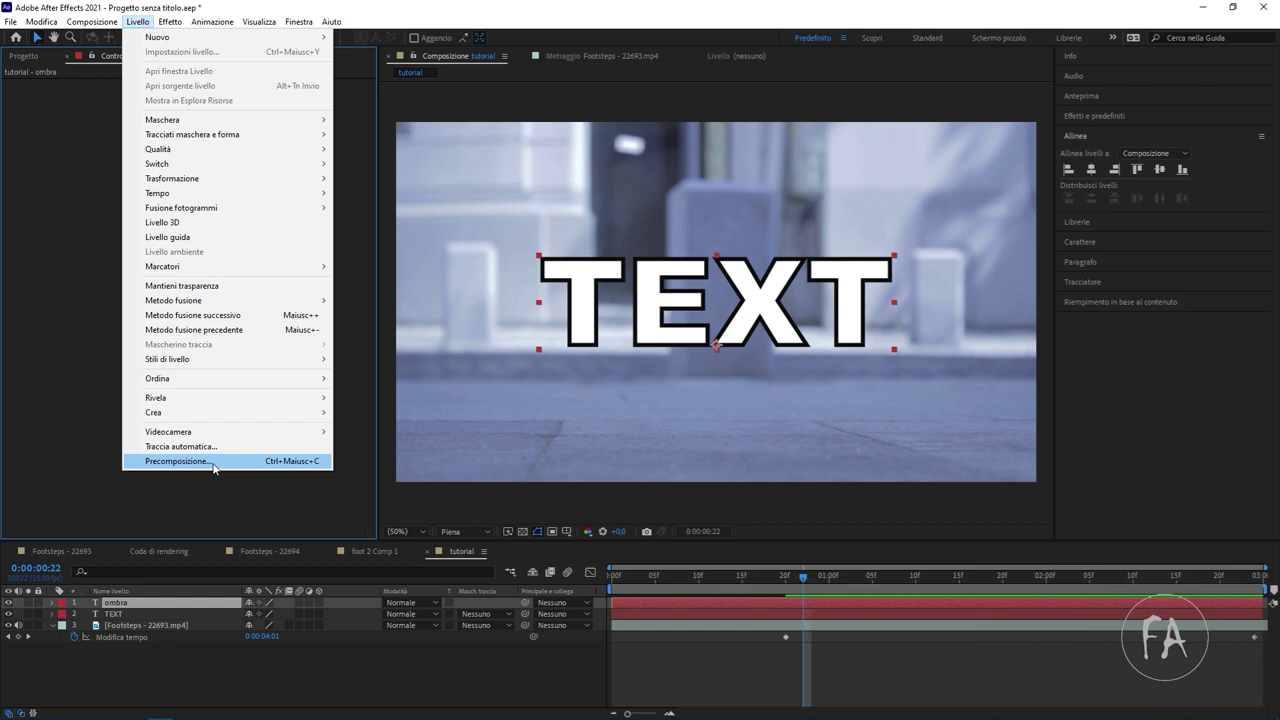
click(213, 463)
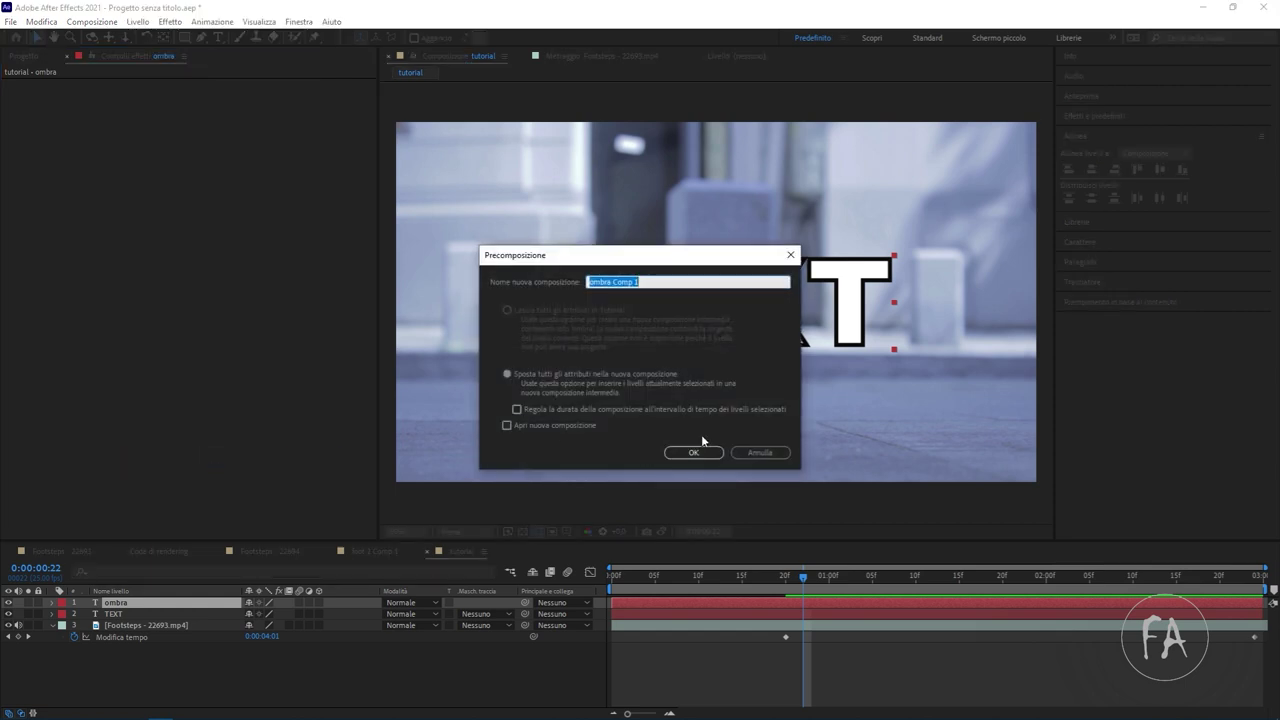
text(so)
text(ra_testo)
key(Return)
double_click(133, 603)
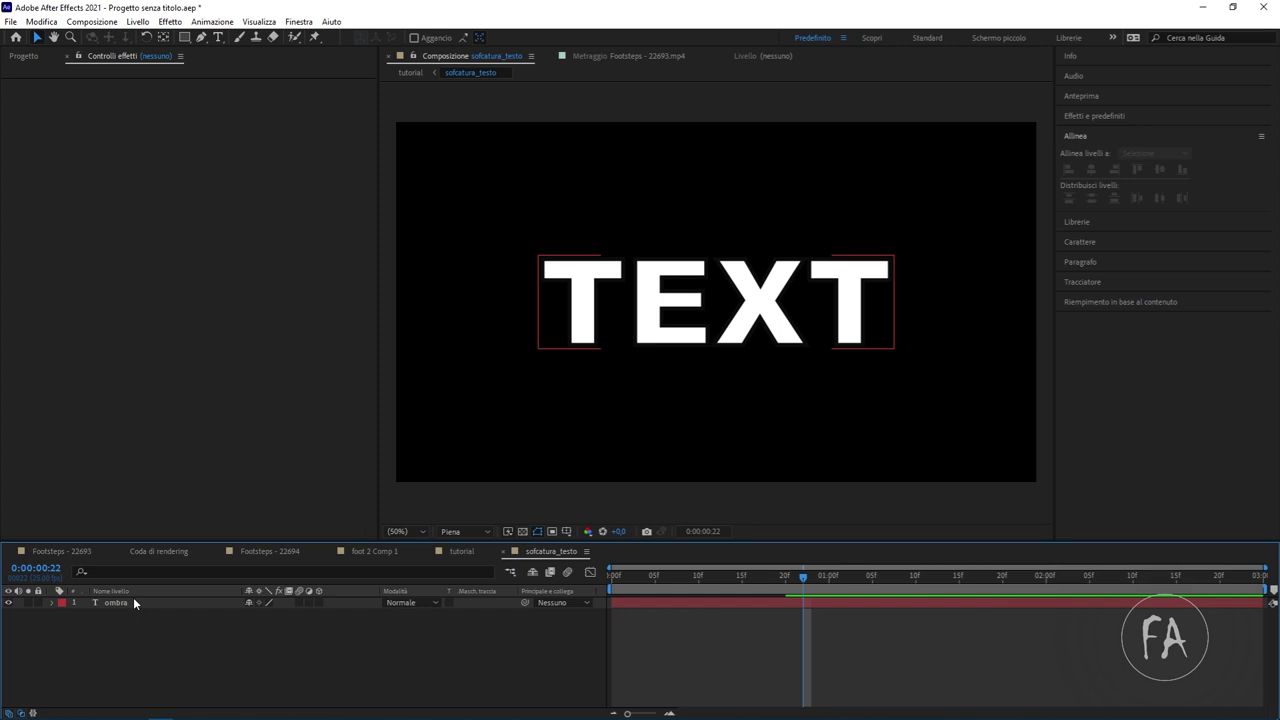
Return to the tutorial composition and show source names in the layer column.
click(254, 554)
click(173, 553)
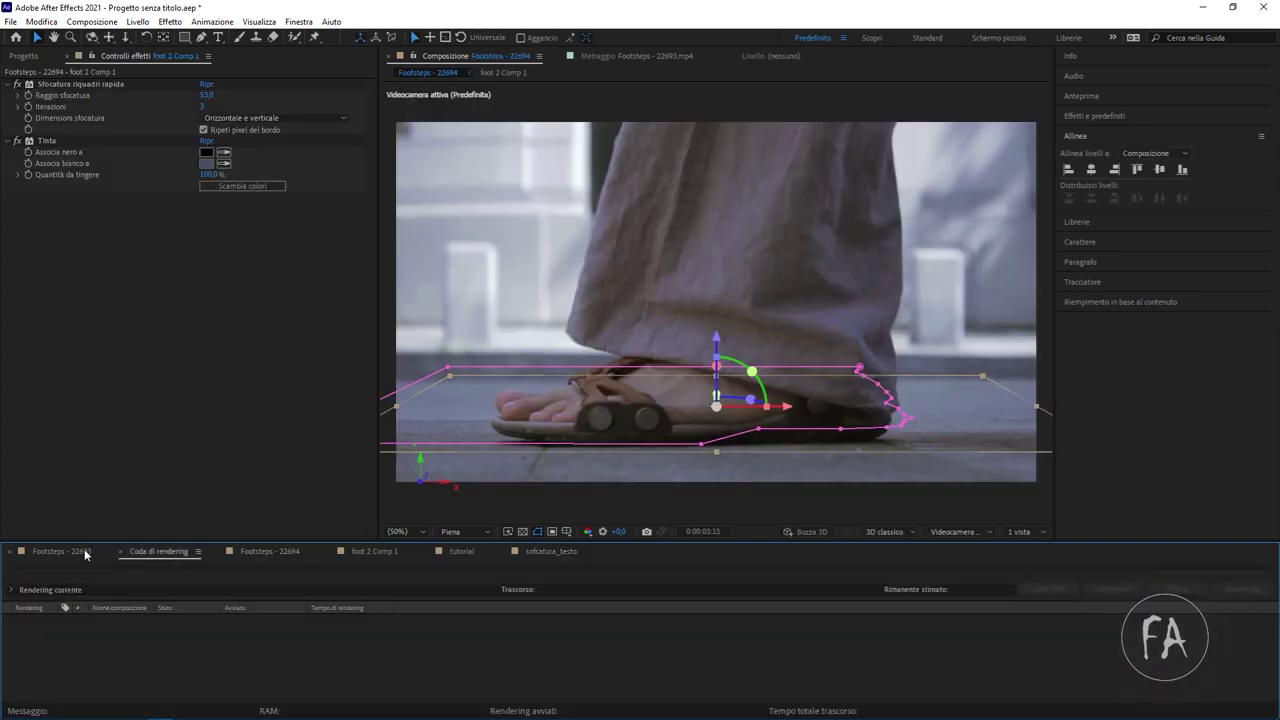
click(463, 551)
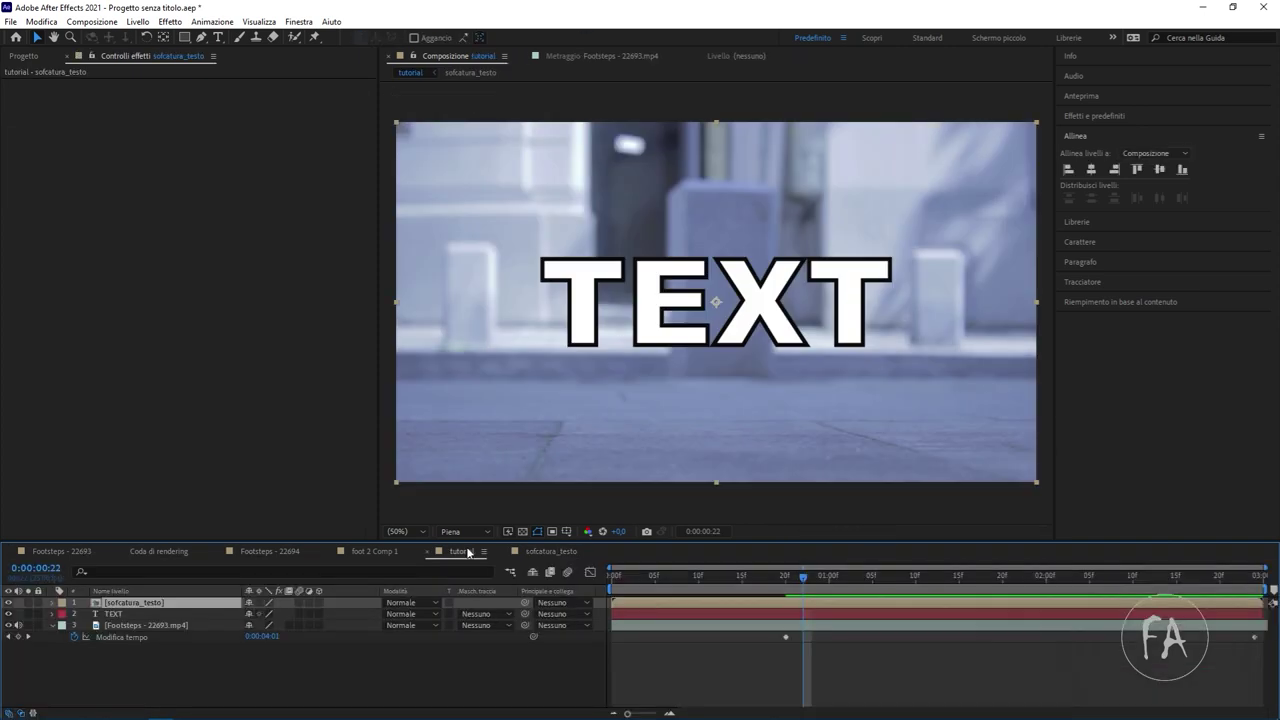
click(118, 591)
Apply Sfocatura riquadri rapida at radius about 39 with Ripeti pixel del bordo, hiding TEXT.
right_click(231, 300)
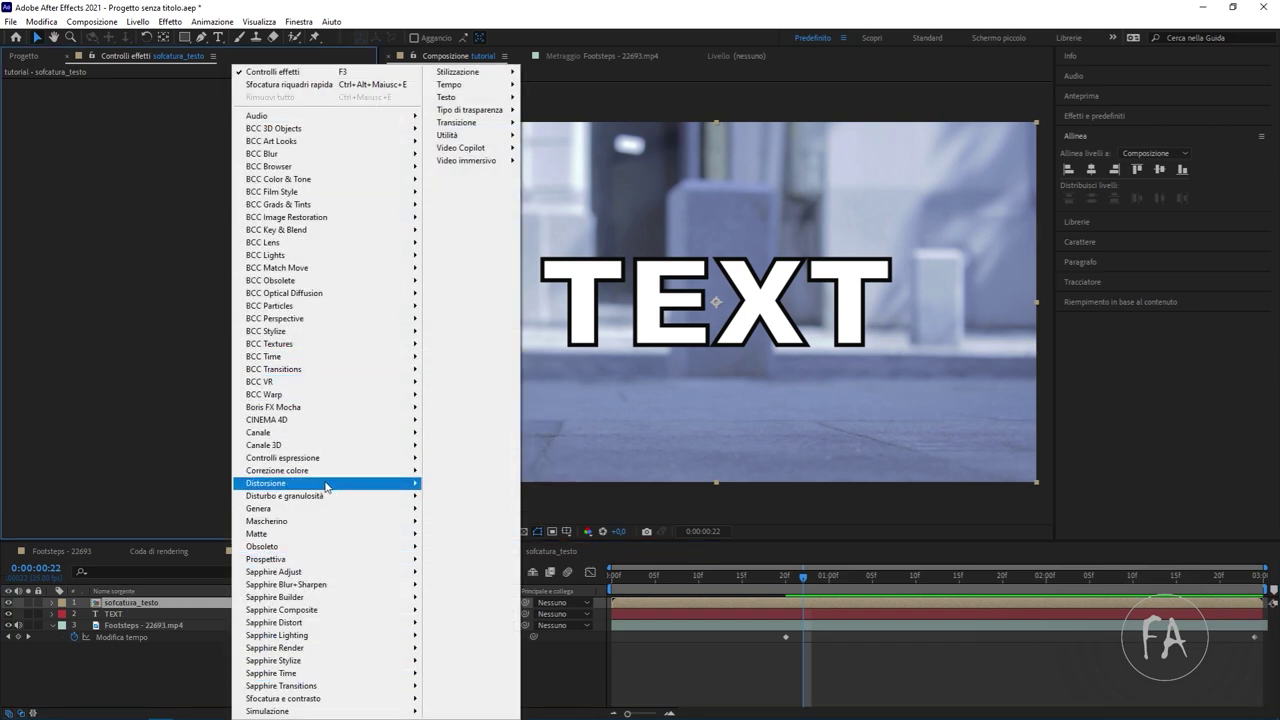
mouse_move(352, 686)
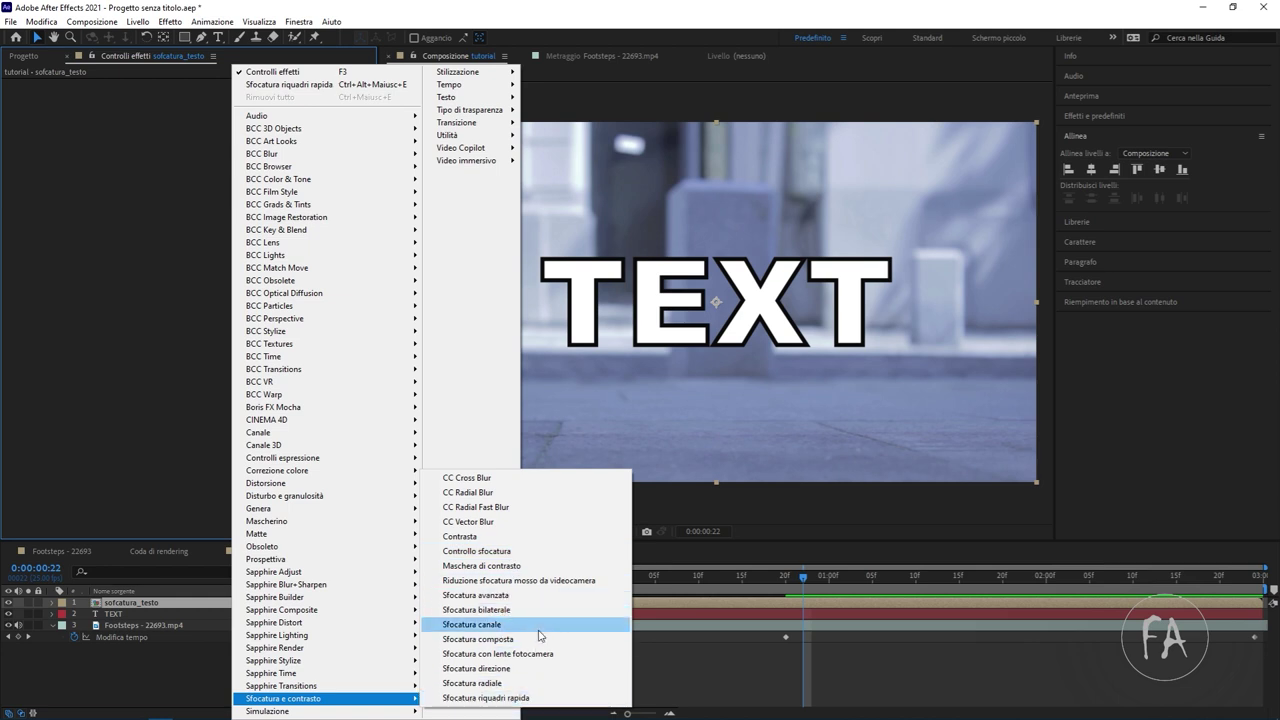
click(500, 698)
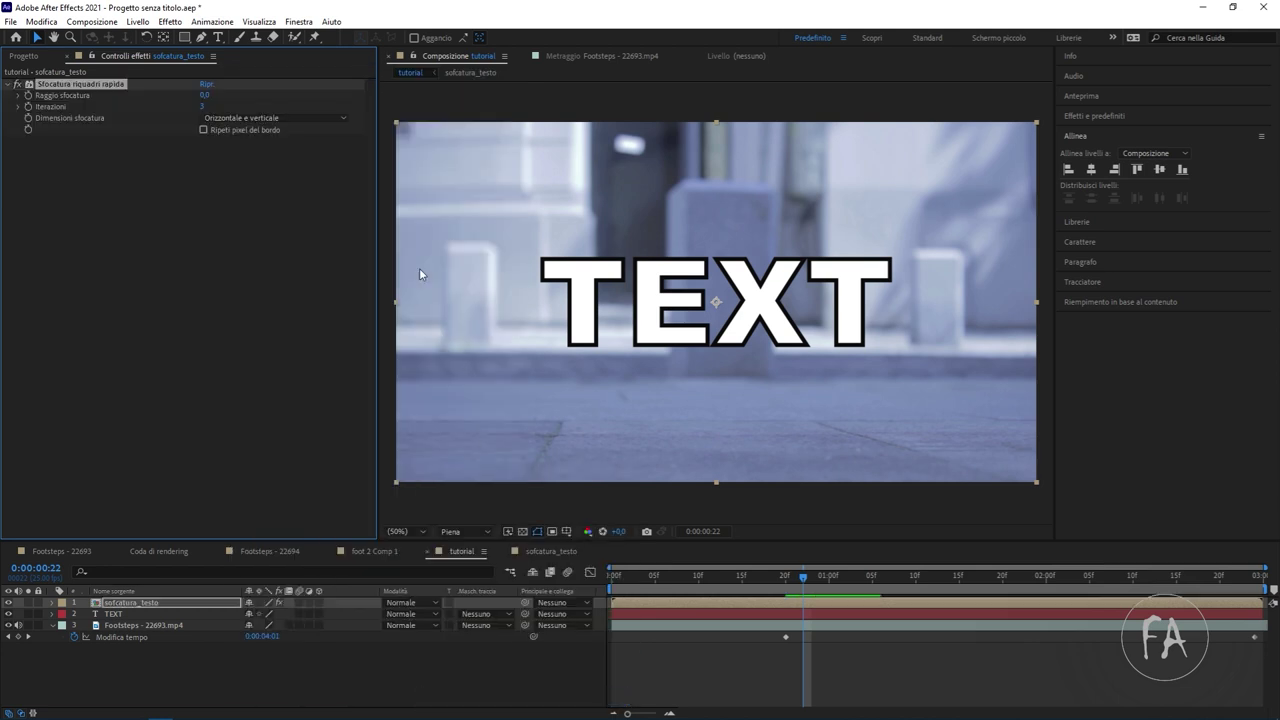
click(204, 95)
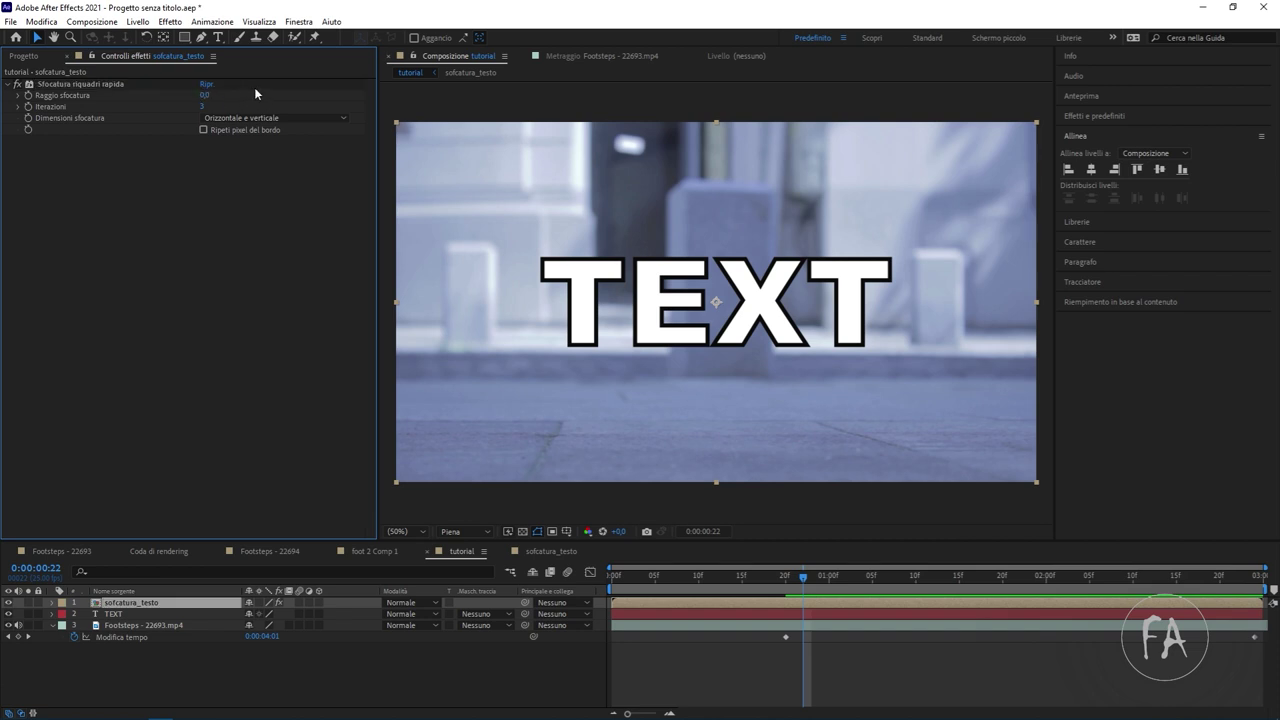
drag(204, 96, 232, 100)
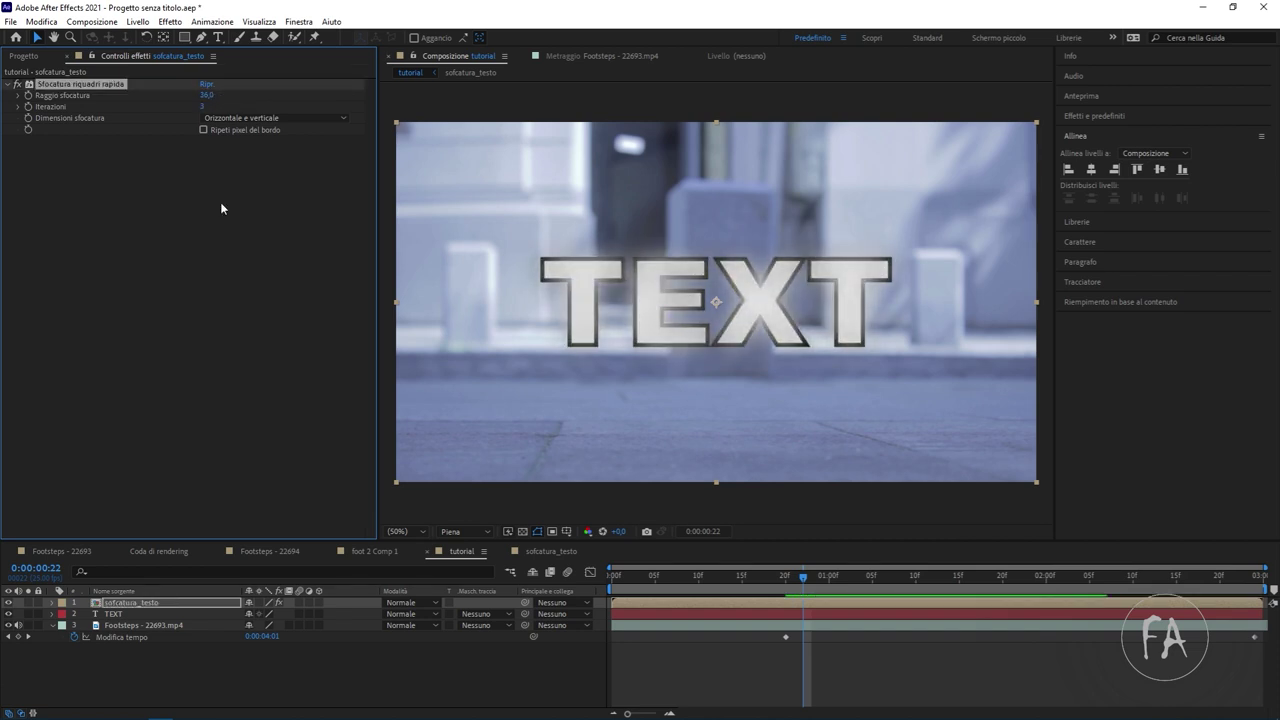
click(8, 614)
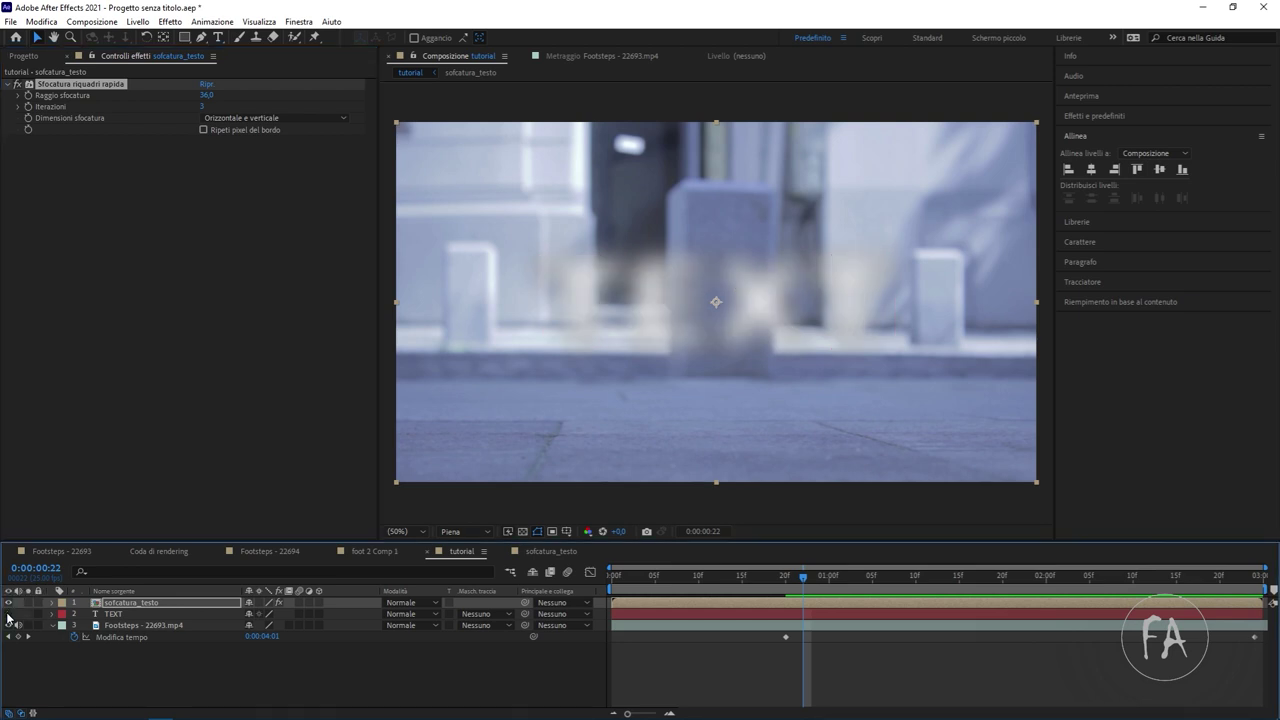
click(203, 130)
drag(205, 95, 216, 97)
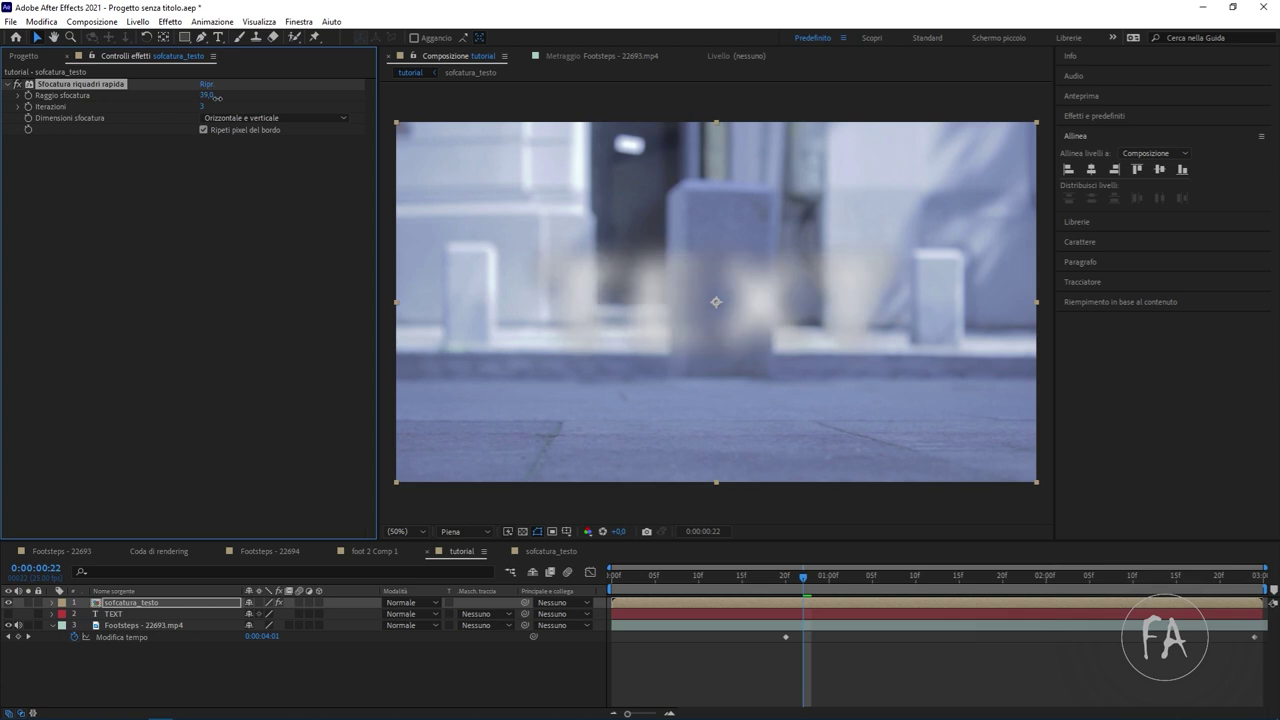
Add a Tinta effect to the blurred copy with Associa bianco a set to black 000000.
right_click(245, 206)
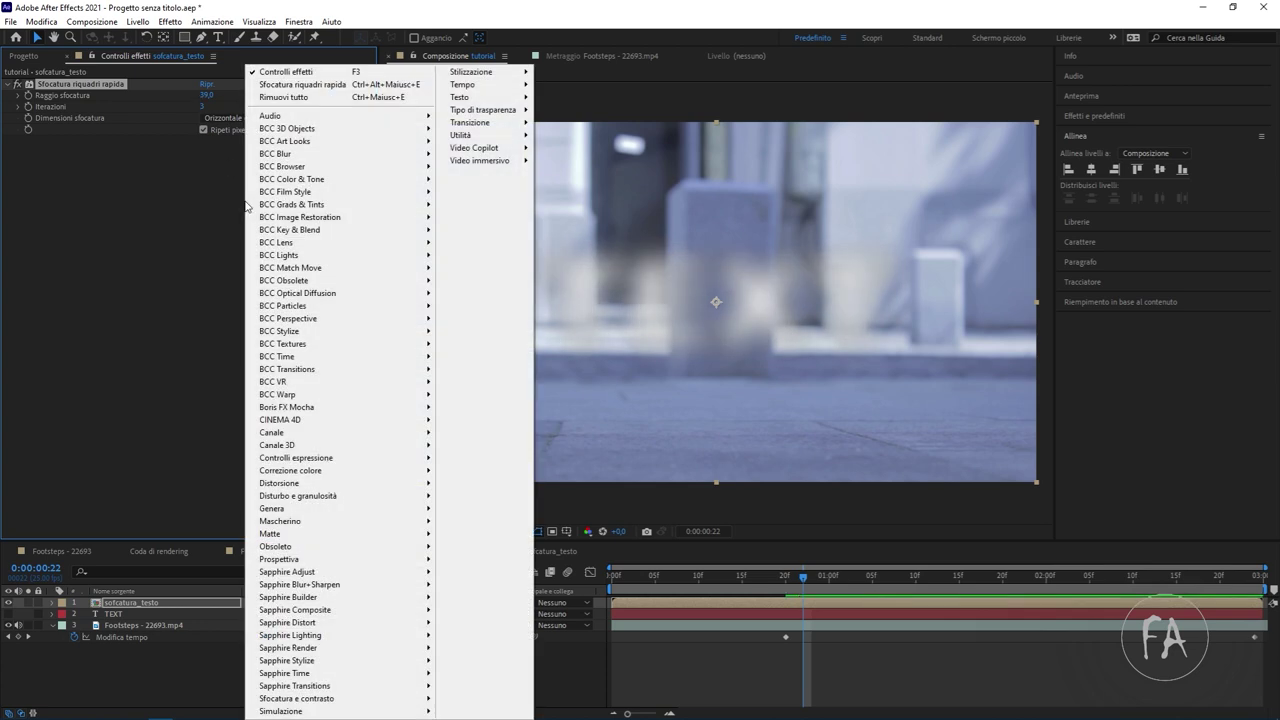
mouse_move(381, 305)
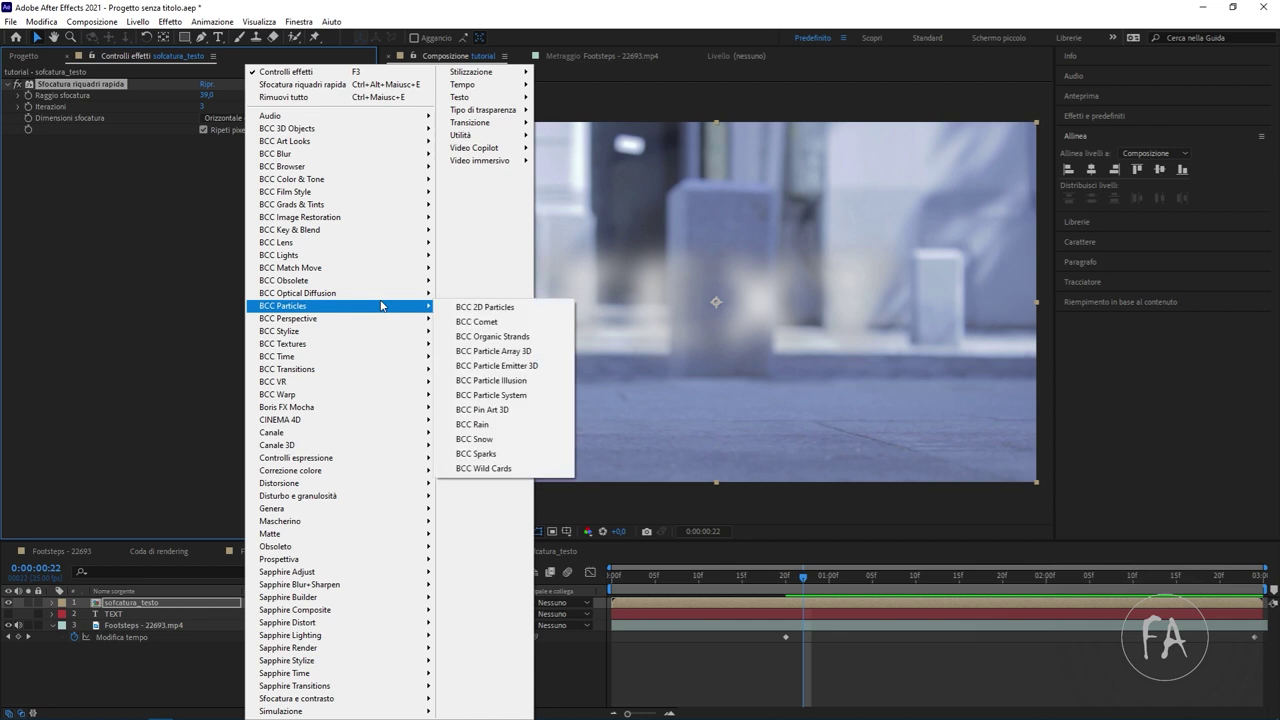
mouse_move(366, 472)
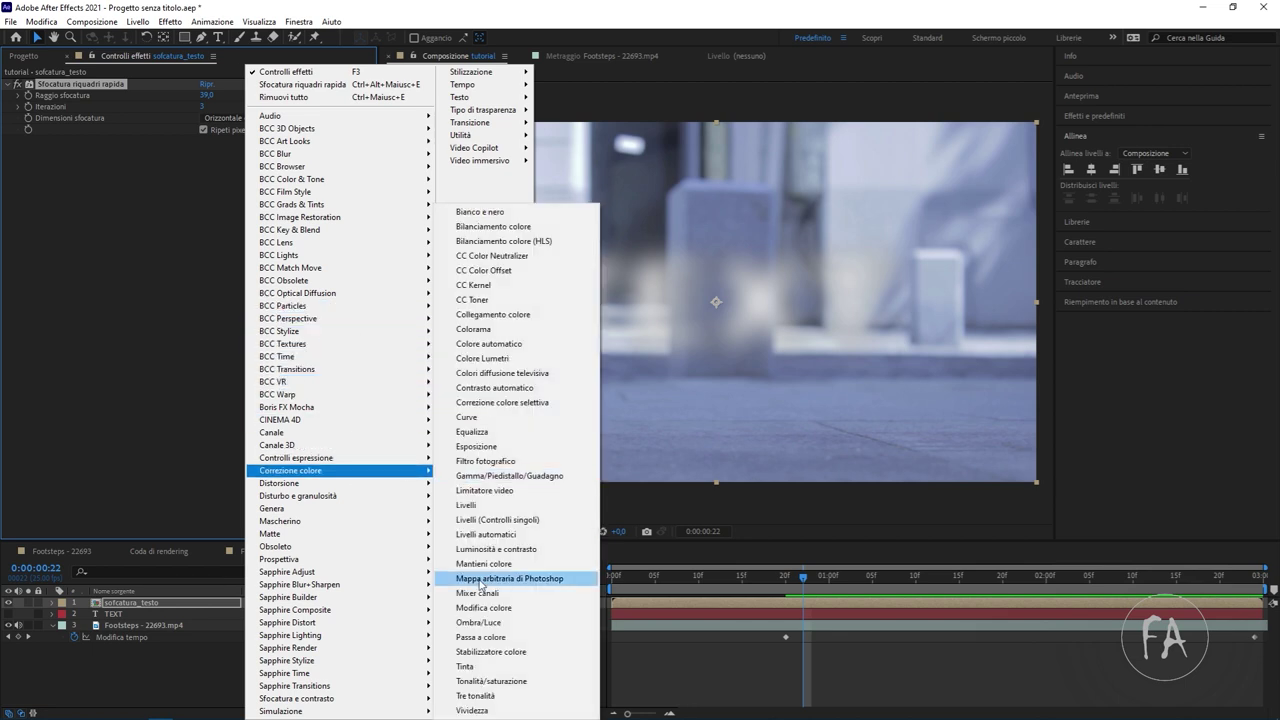
click(505, 665)
click(208, 164)
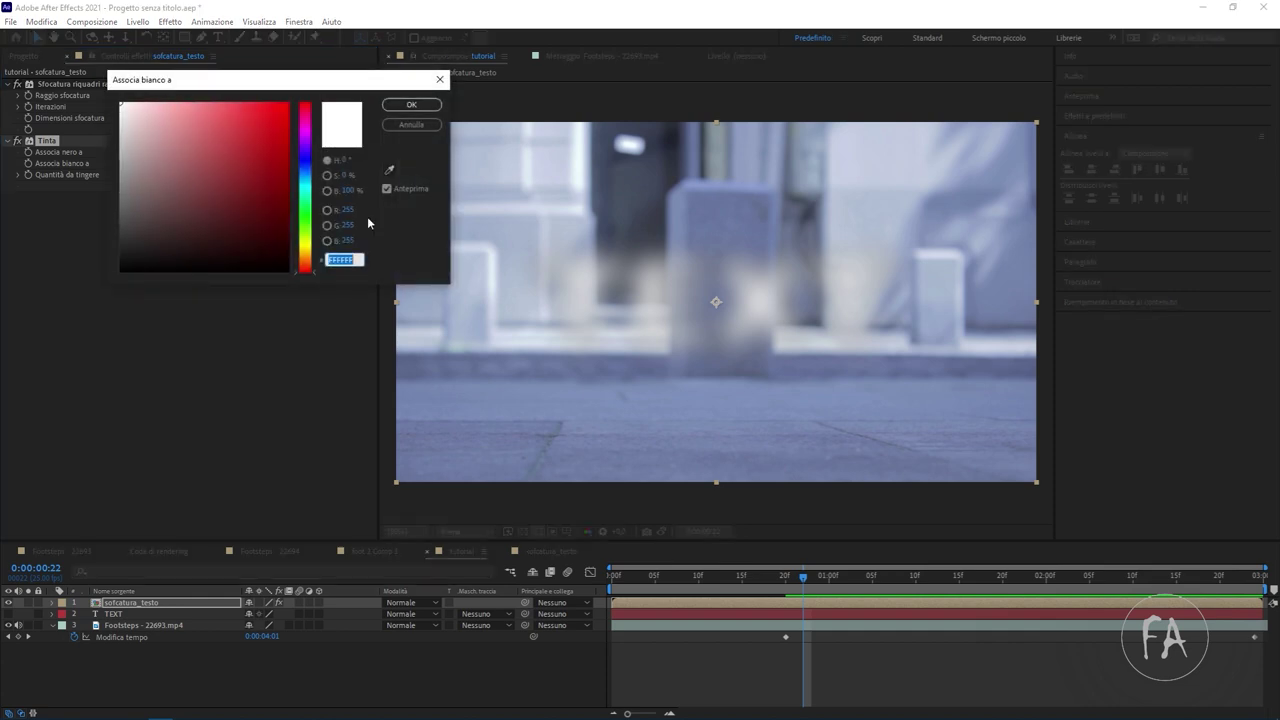
drag(275, 130, 68, 312)
click(399, 108)
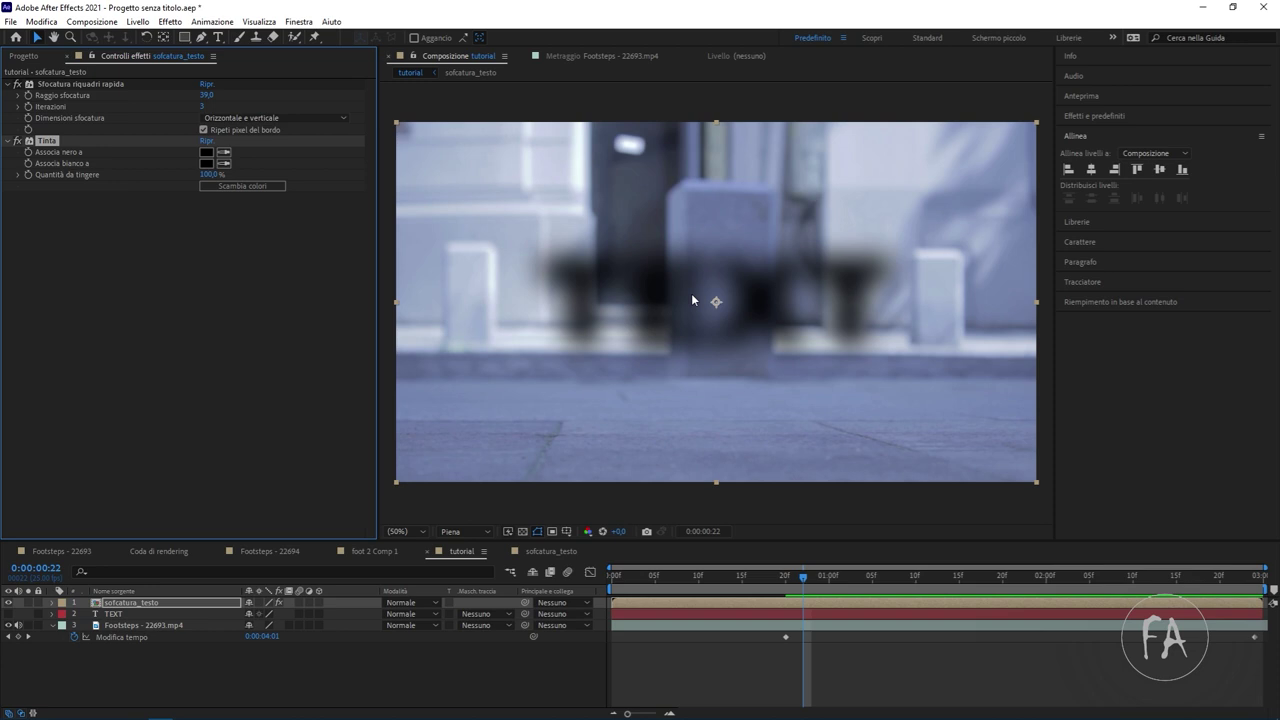
Make sofcatura_testo a 3D layer, tilt it backward, and lower it toward the ground.
click(318, 602)
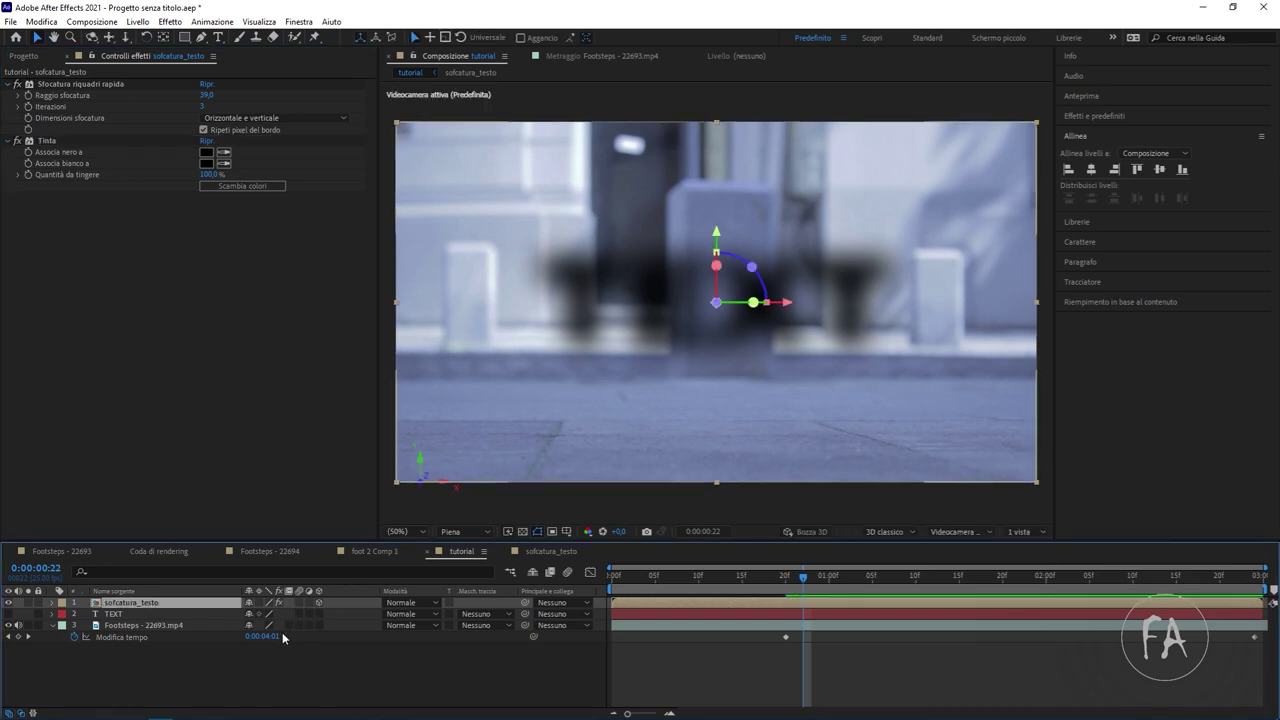
key(r)
mouse_move(250, 613)
mouse_down()
mouse_move(275, 613)
mouse_move(187, 603)
mouse_up()
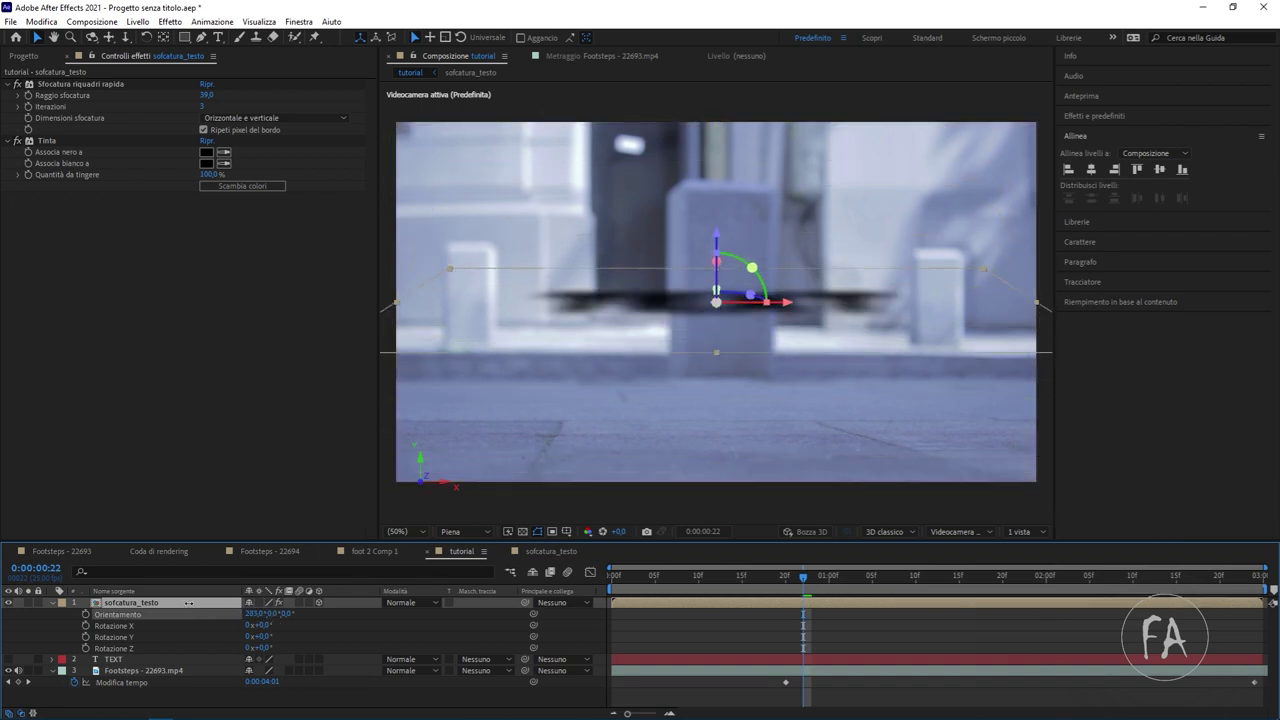
click(711, 231)
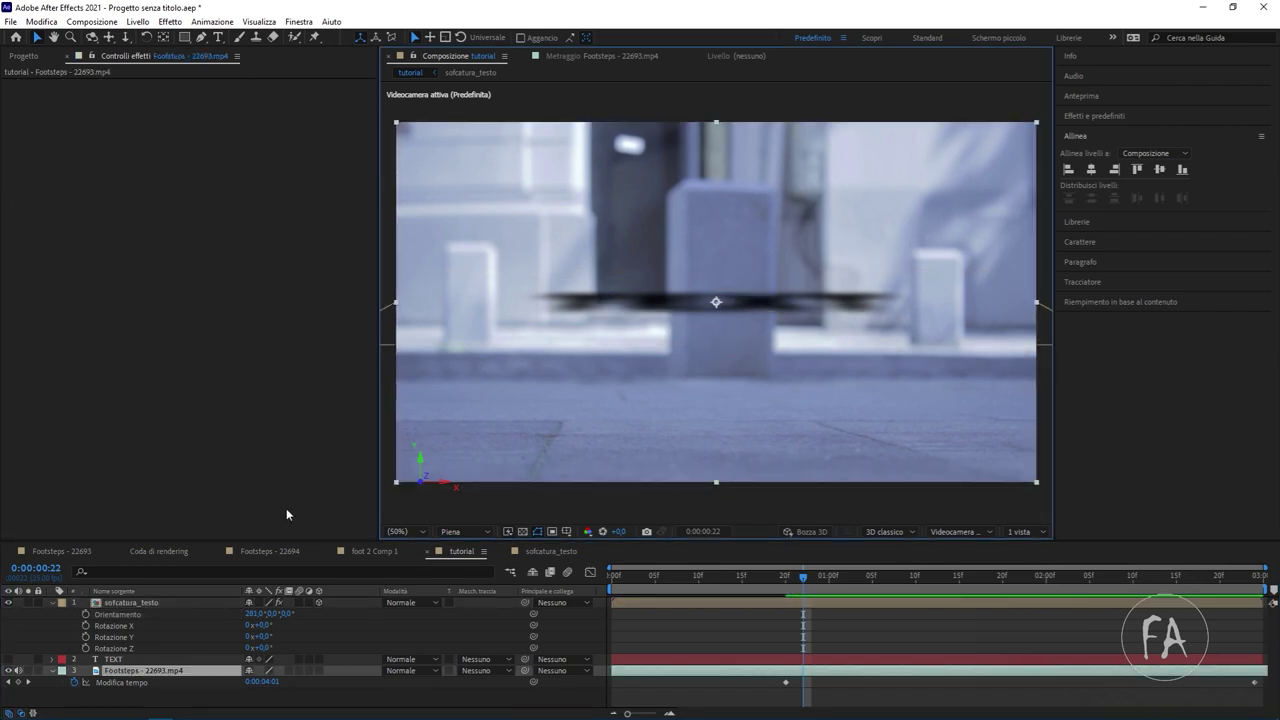
click(135, 603)
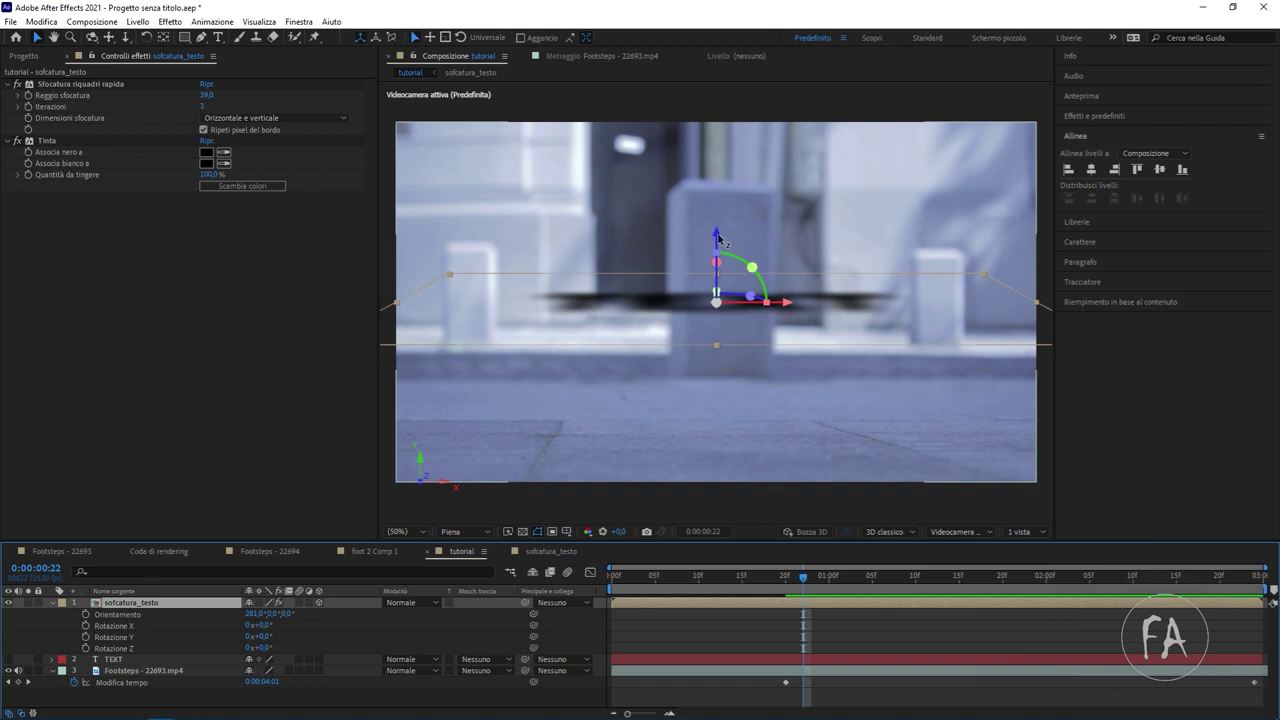
drag(718, 238, 723, 353)
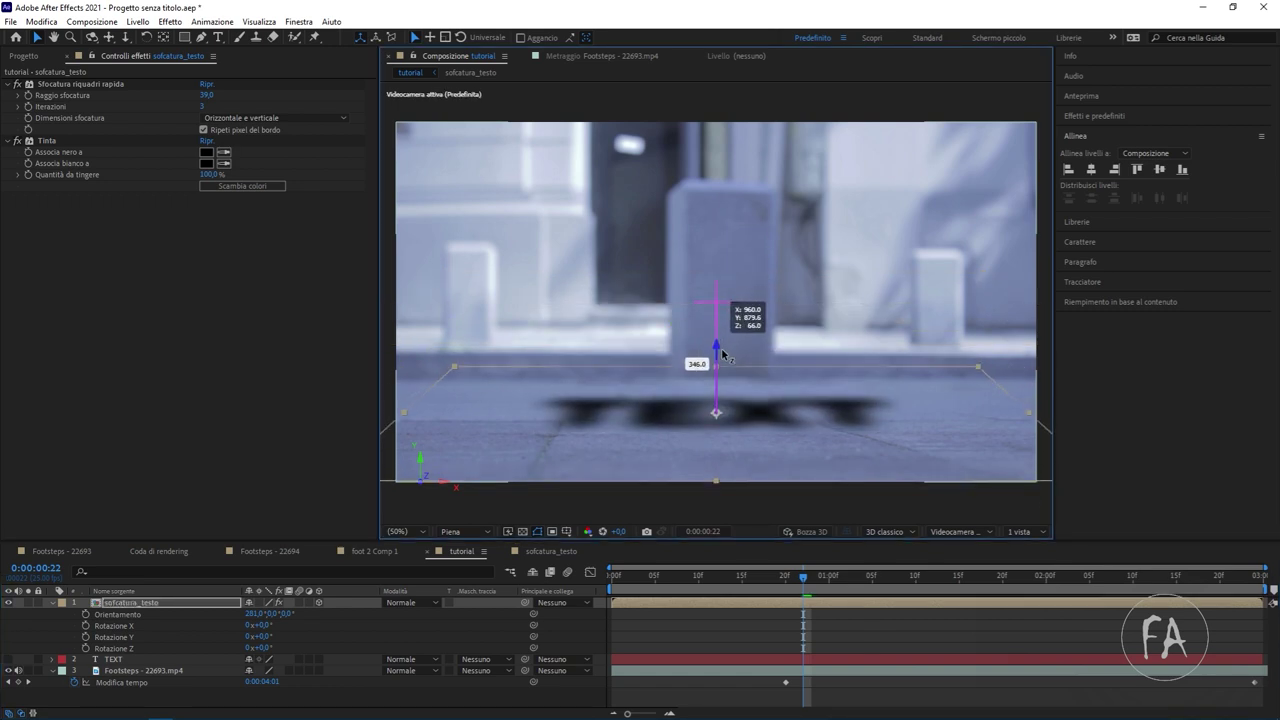
Set its X orientation to about 276° so it lies flat, and show TEXT again.
click(252, 613)
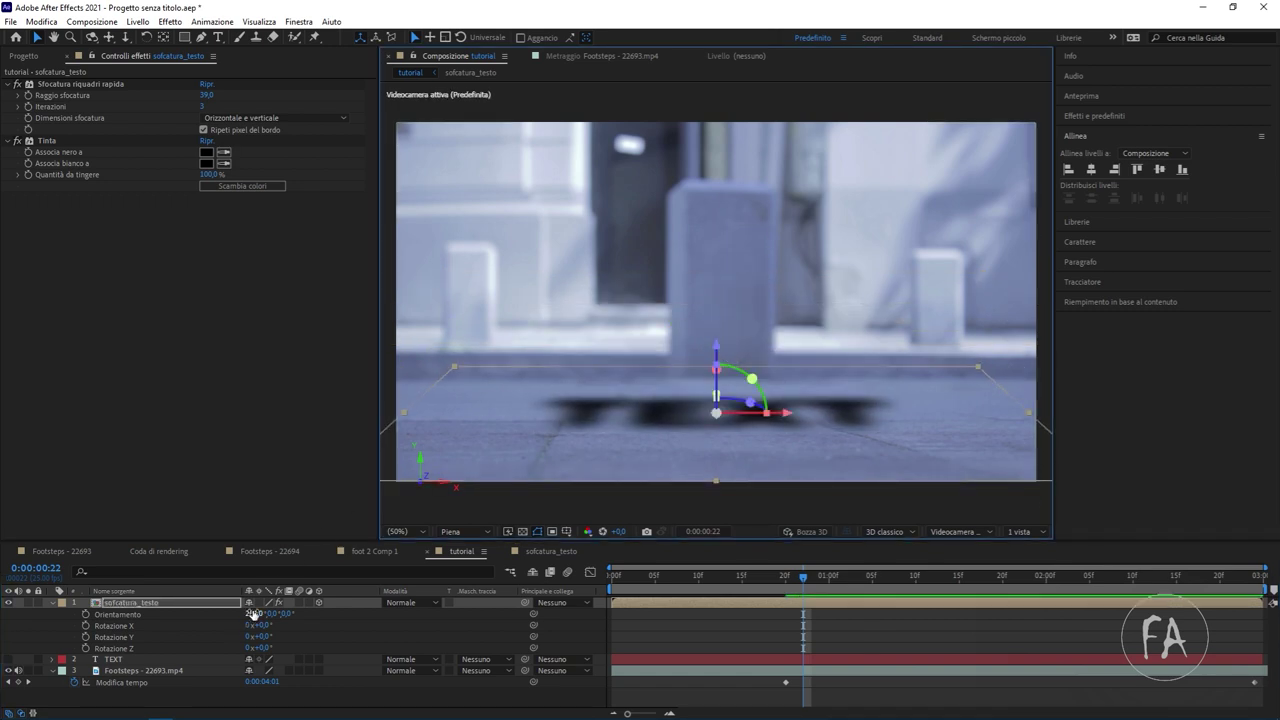
text(0)
key(Return)
drag(250, 613, 253, 609)
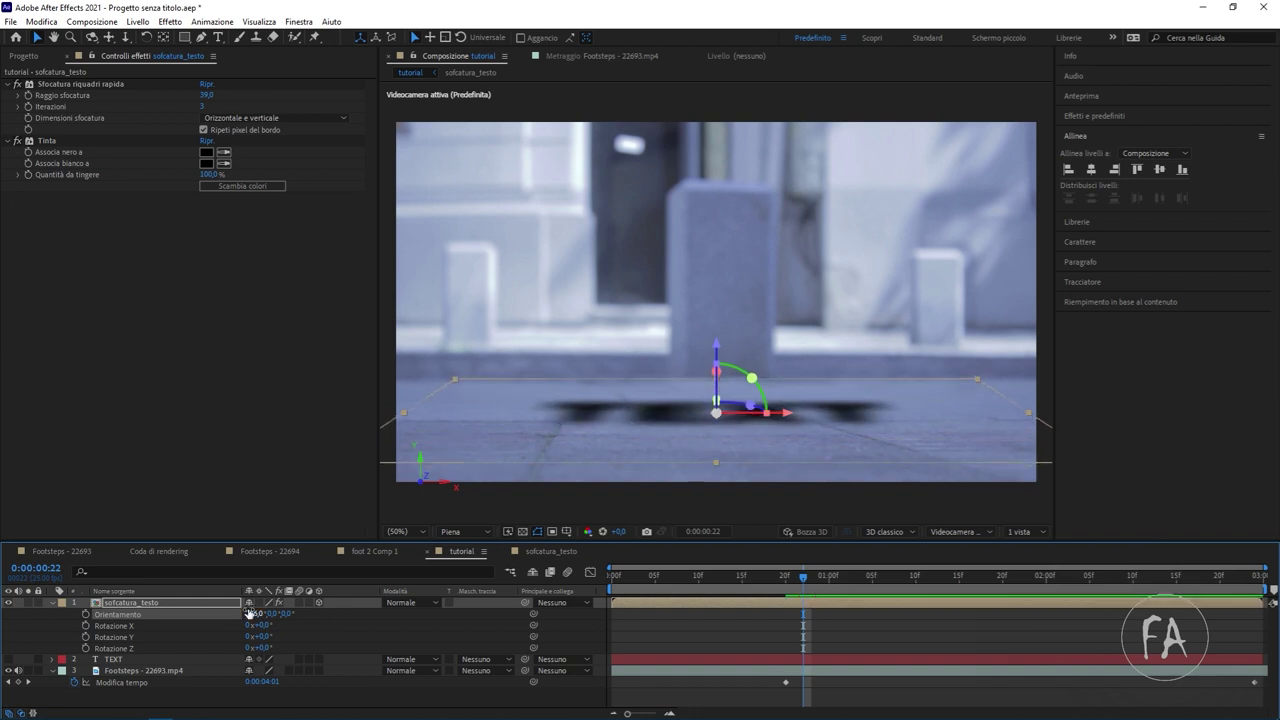
click(8, 660)
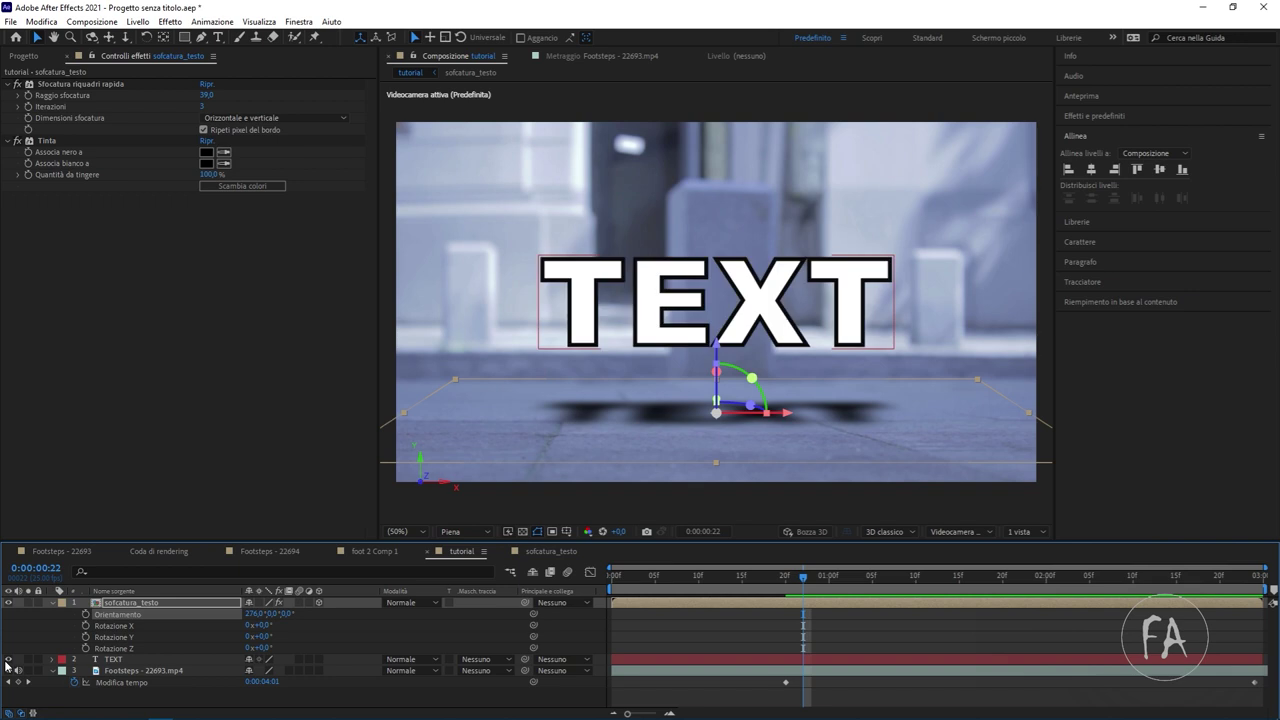
Raise the shadow's blur radius to 75 and set sofcatura_testo's opacity to 75%.
click(132, 604)
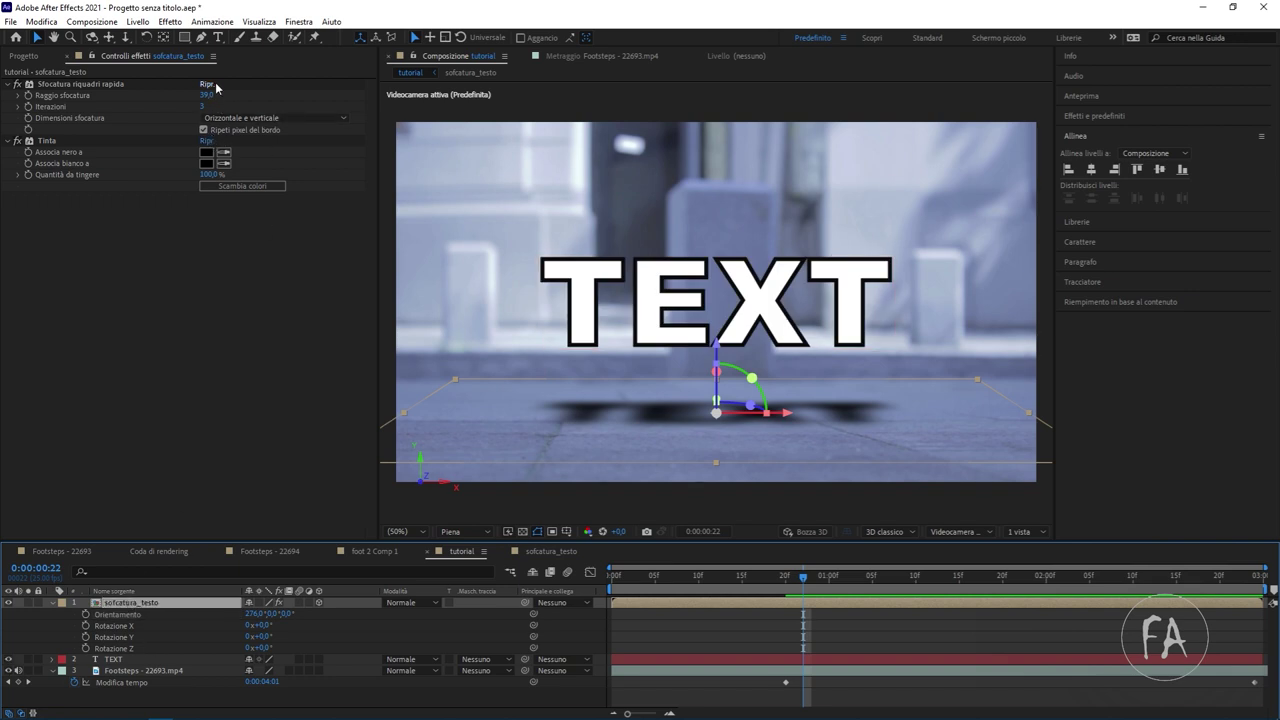
mouse_move(206, 93)
mouse_down()
mouse_move(272, 93)
mouse_move(232, 99)
mouse_up()
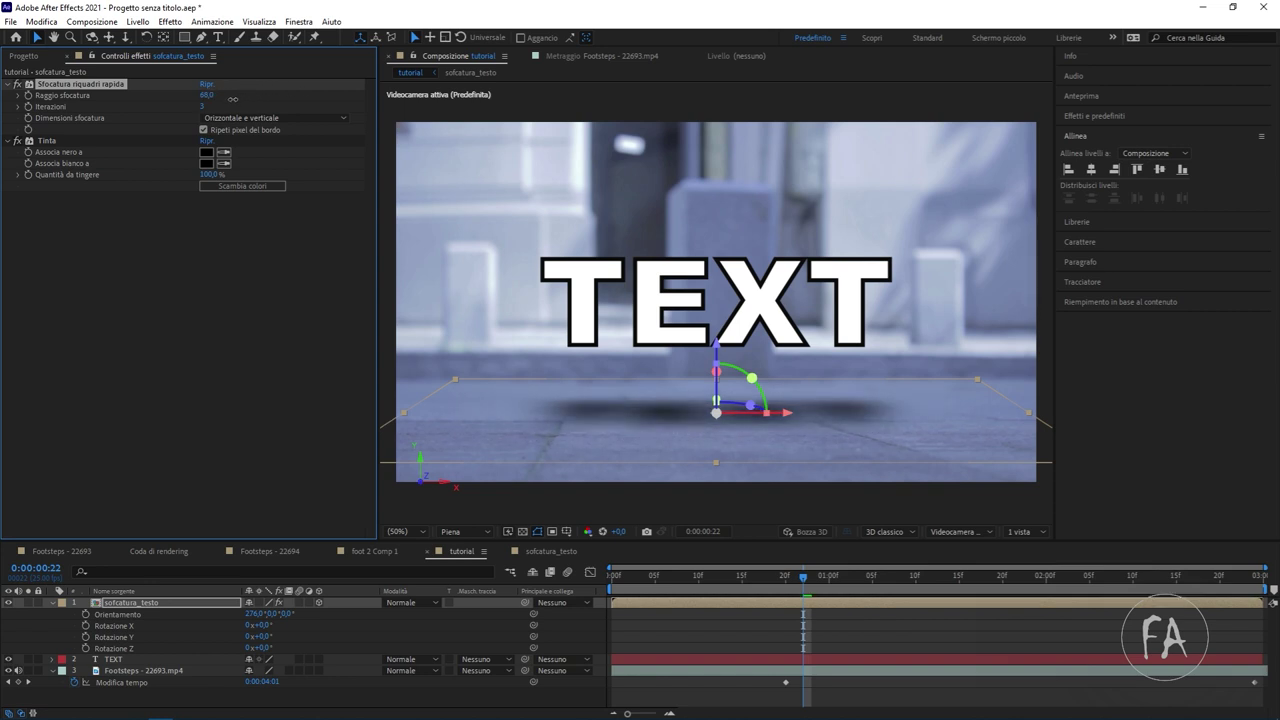
click(130, 603)
key(r)
key(t)
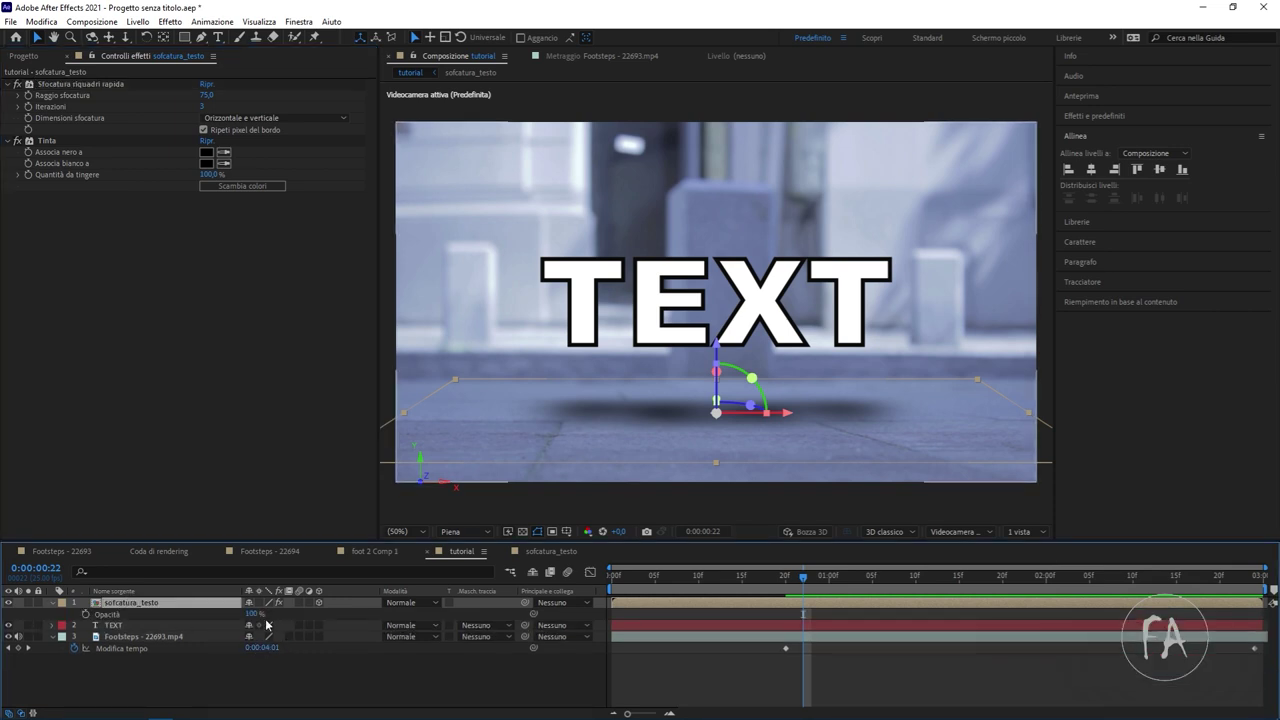
click(255, 614)
text(75)
key(Return)
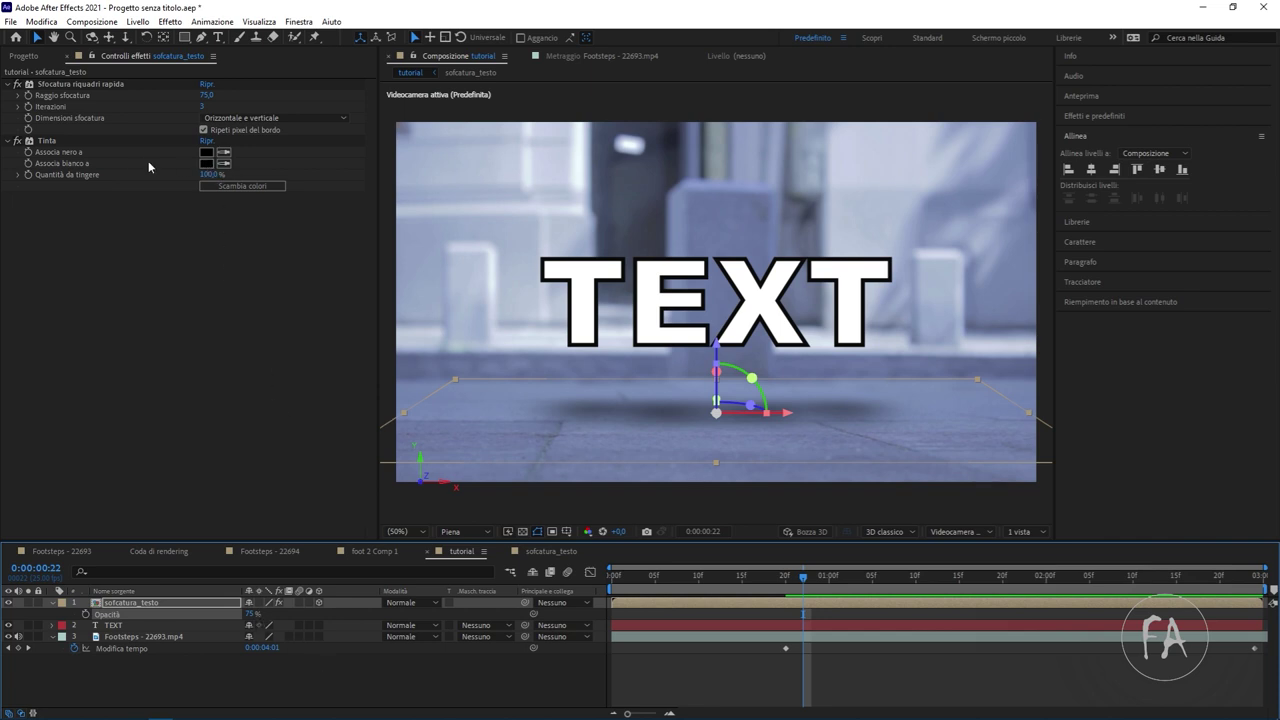
Change the Tinta's Associa bianco a colour from black to dark navy 1A1A2B.
click(206, 165)
click(206, 165)
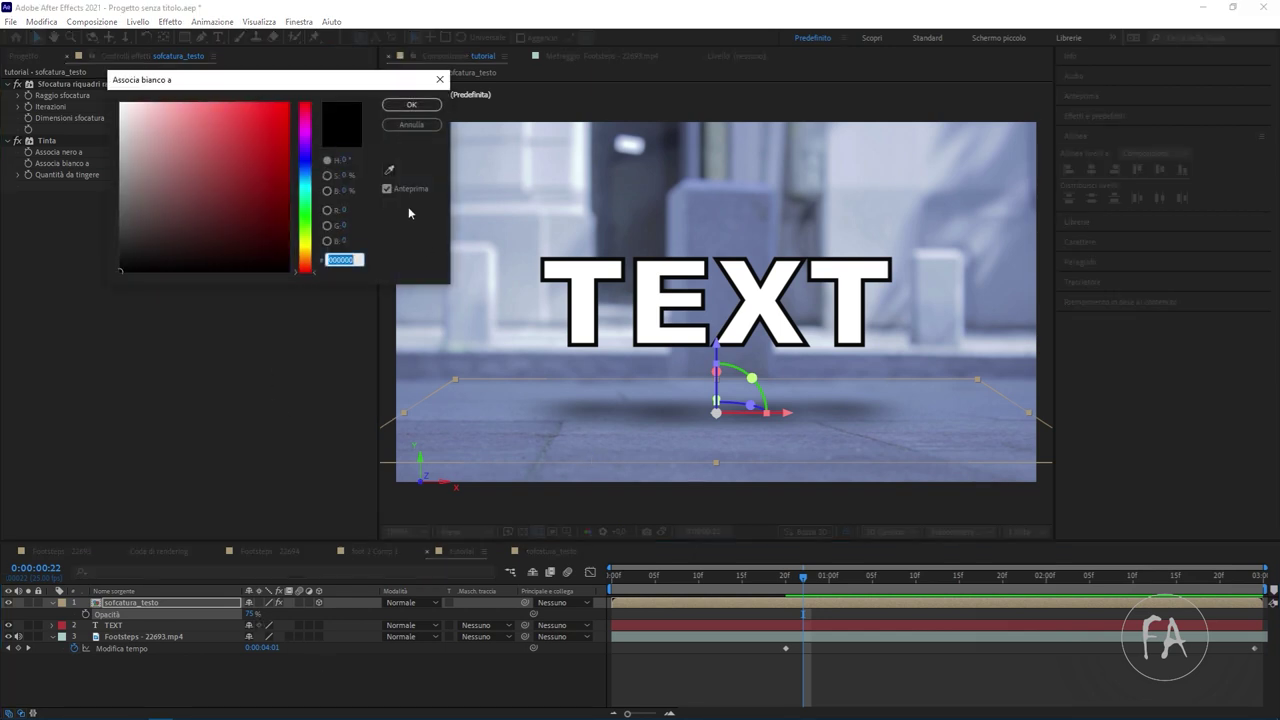
drag(255, 195, 212, 230)
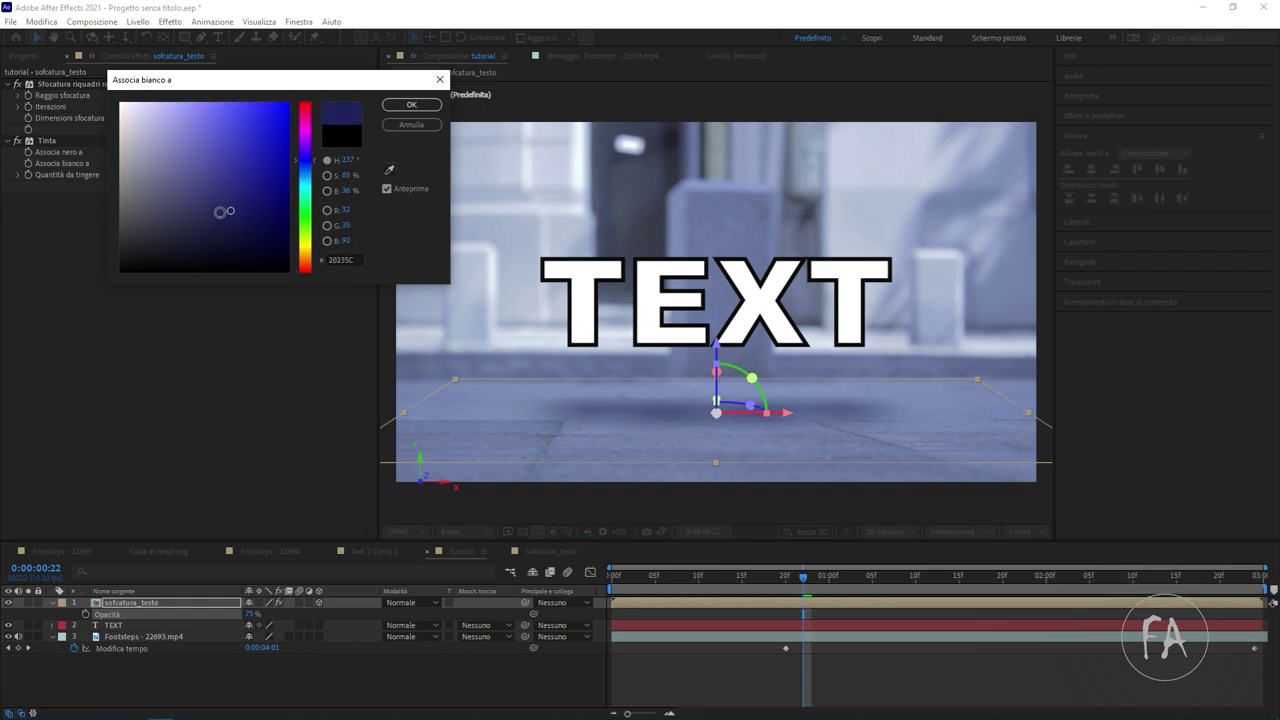
click(195, 234)
drag(195, 234, 180, 245)
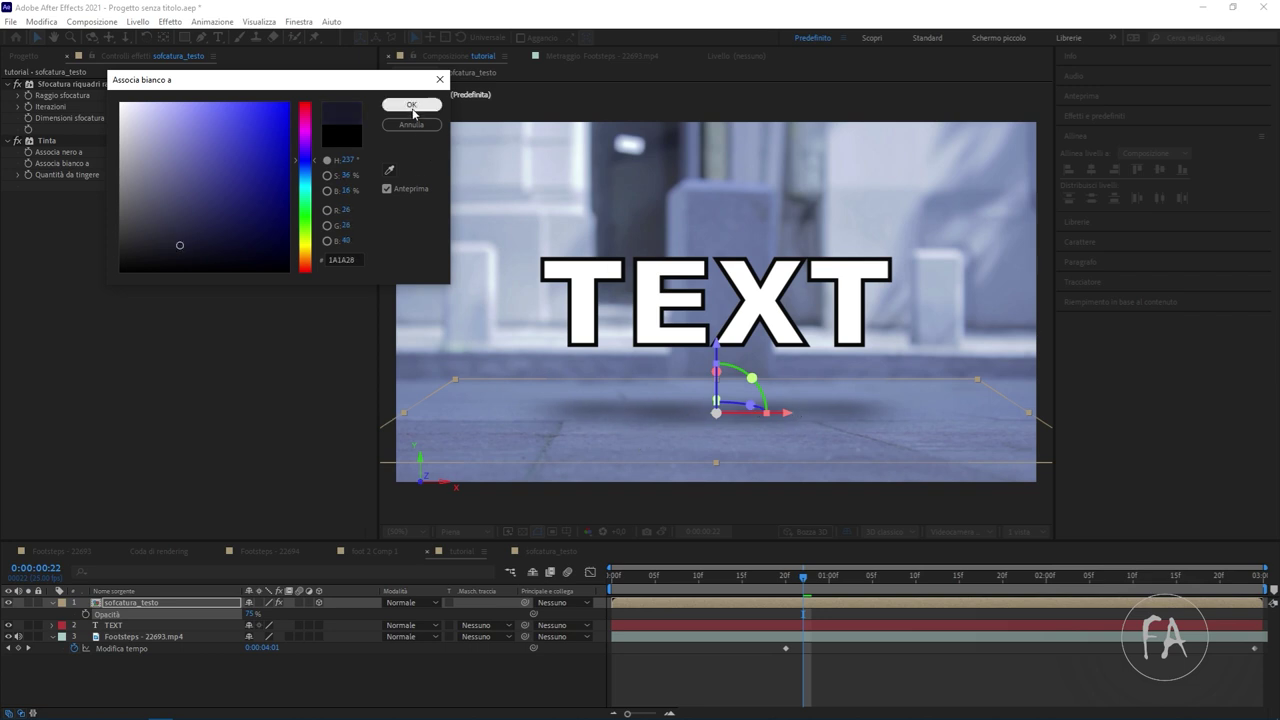
click(411, 105)
click(885, 658)
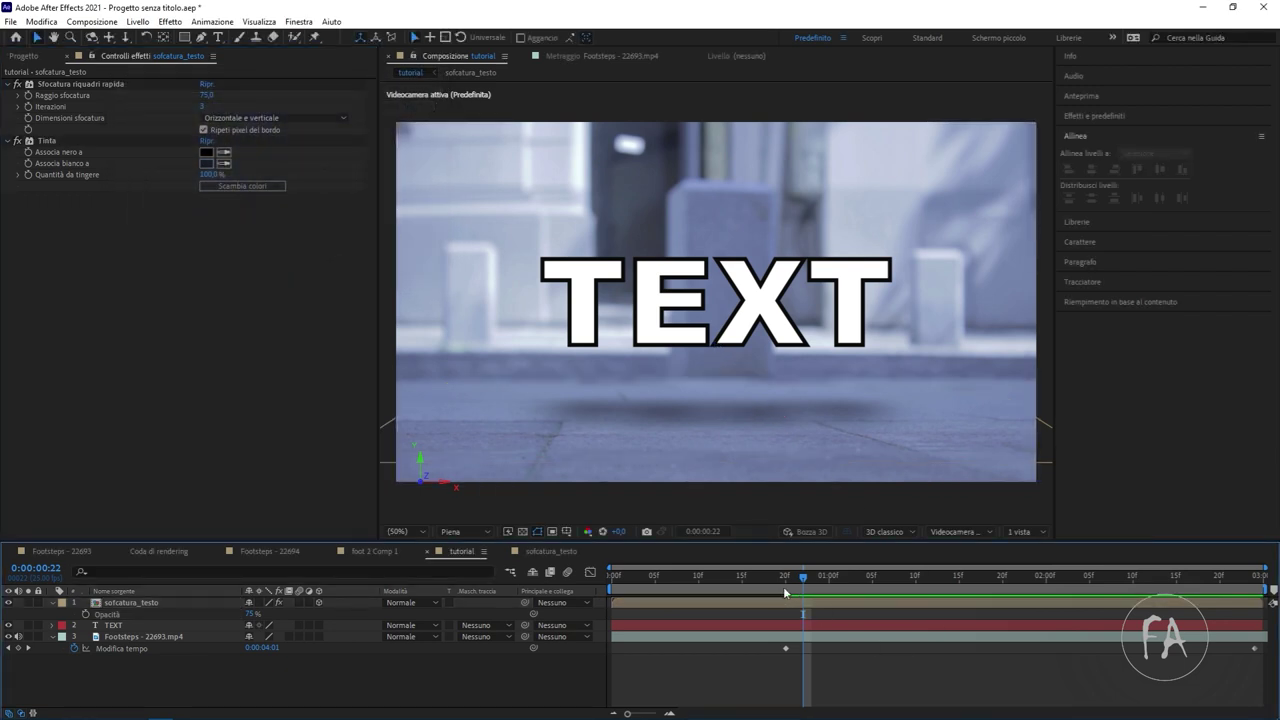
Set the sofcatura_testo shadow layer's opacity to 85%.
click(167, 641)
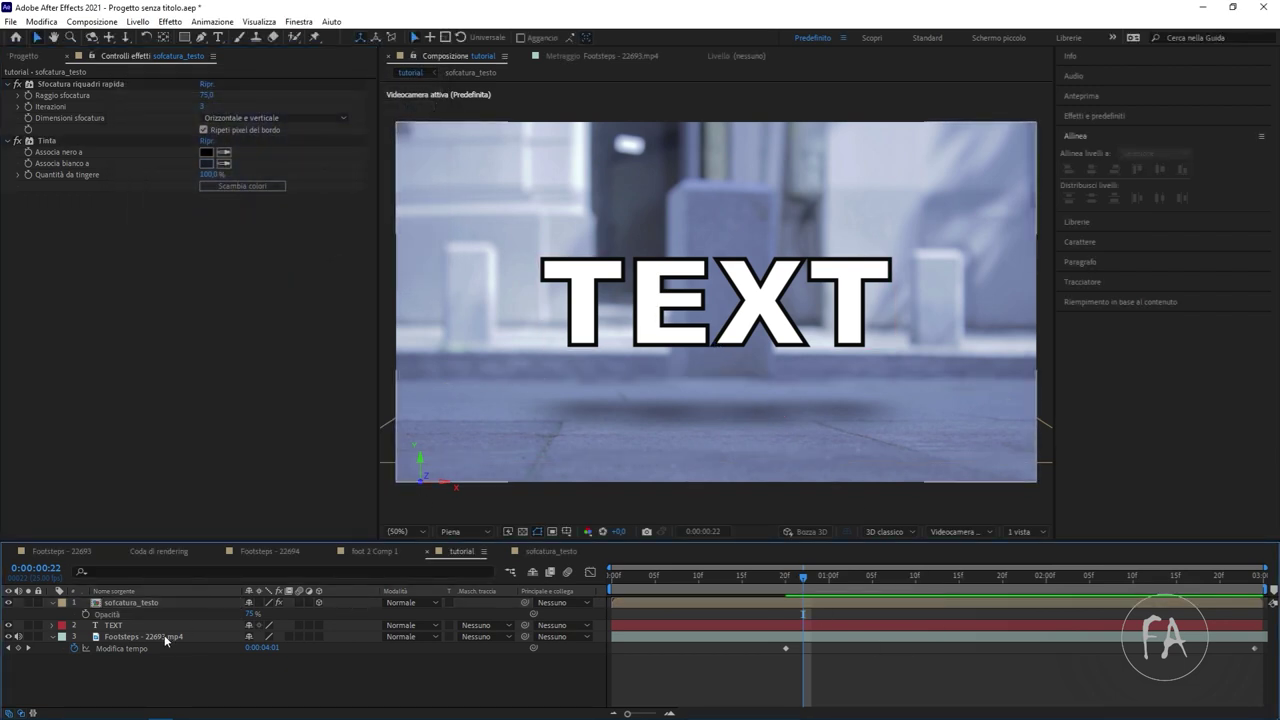
click(137, 603)
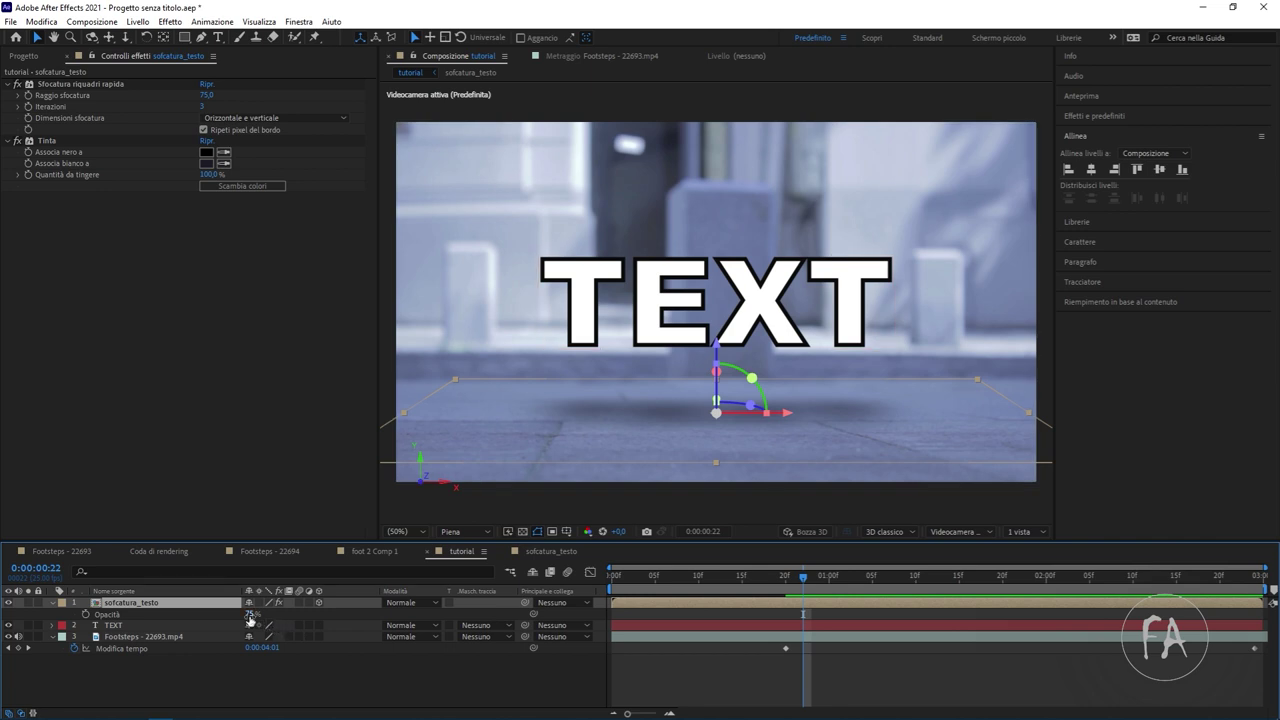
click(251, 614)
text(85)
key(Return)
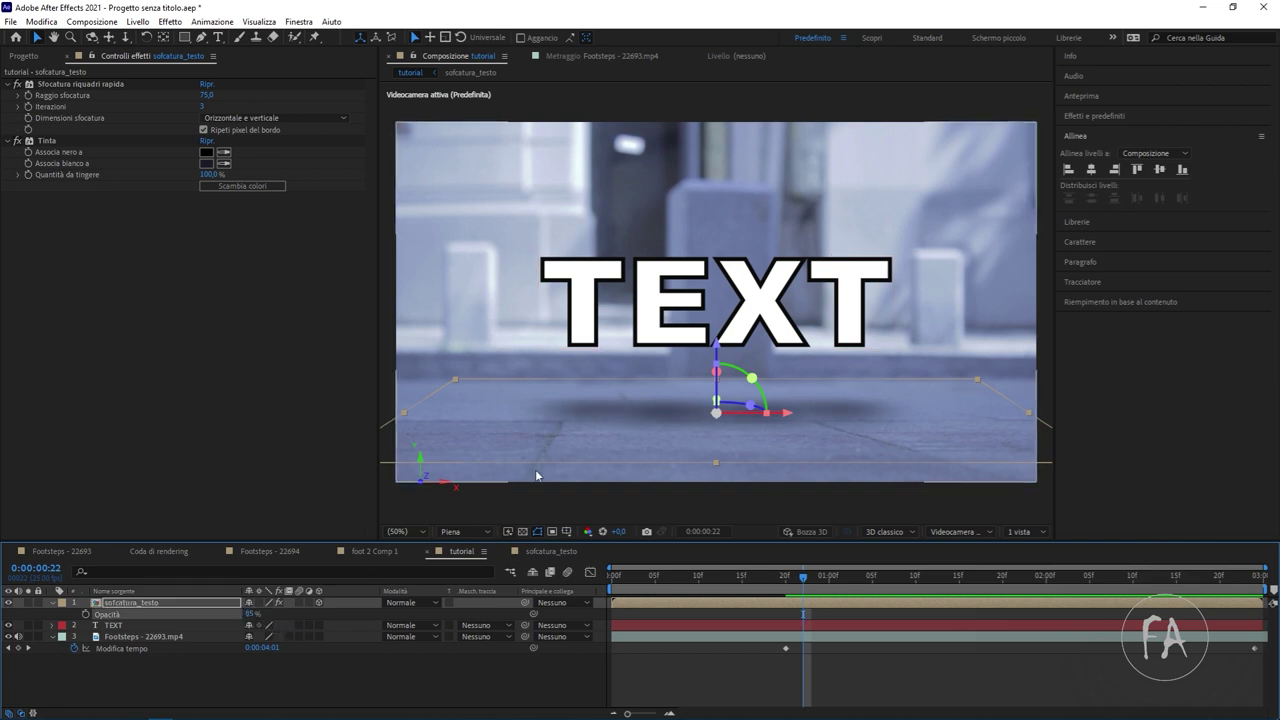
Scrub frames 16–17 to check the shadow as the foot crosses, then reselect sofcatura_testo.
click(720, 680)
click(741, 580)
mouse_move(736, 587)
mouse_down()
mouse_move(786, 580)
mouse_move(731, 583)
mouse_move(762, 584)
mouse_up()
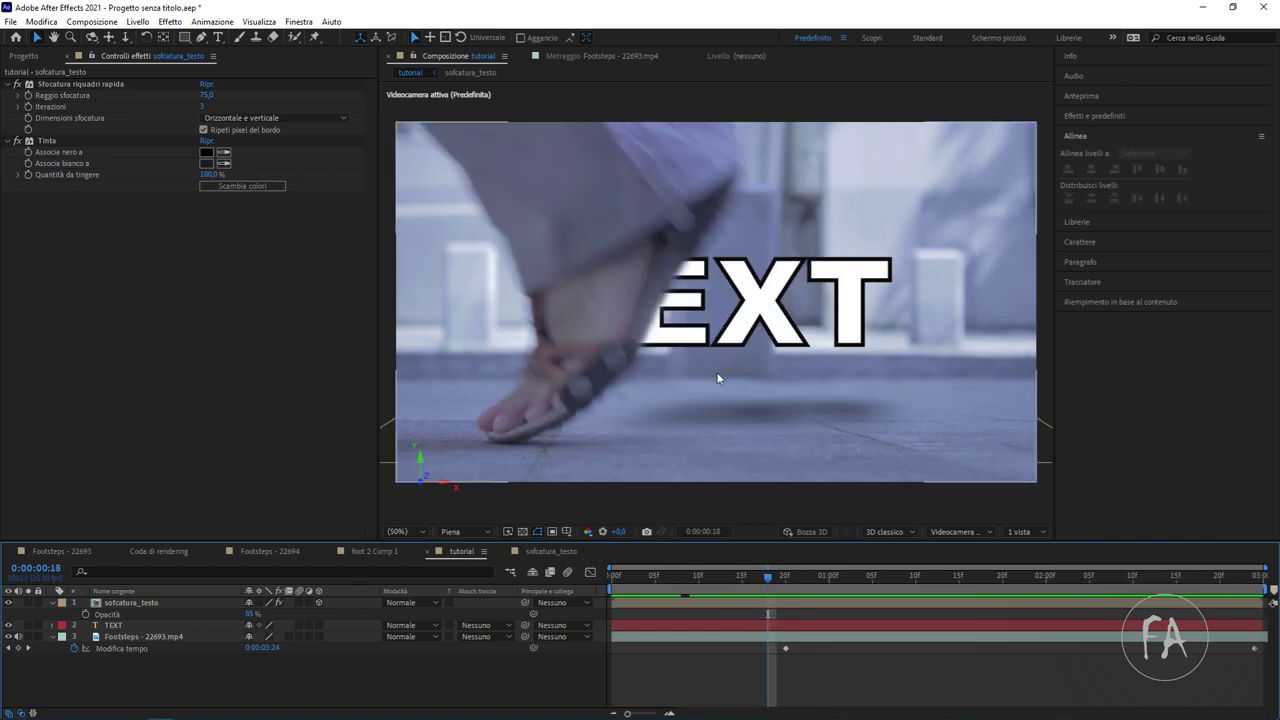
click(759, 575)
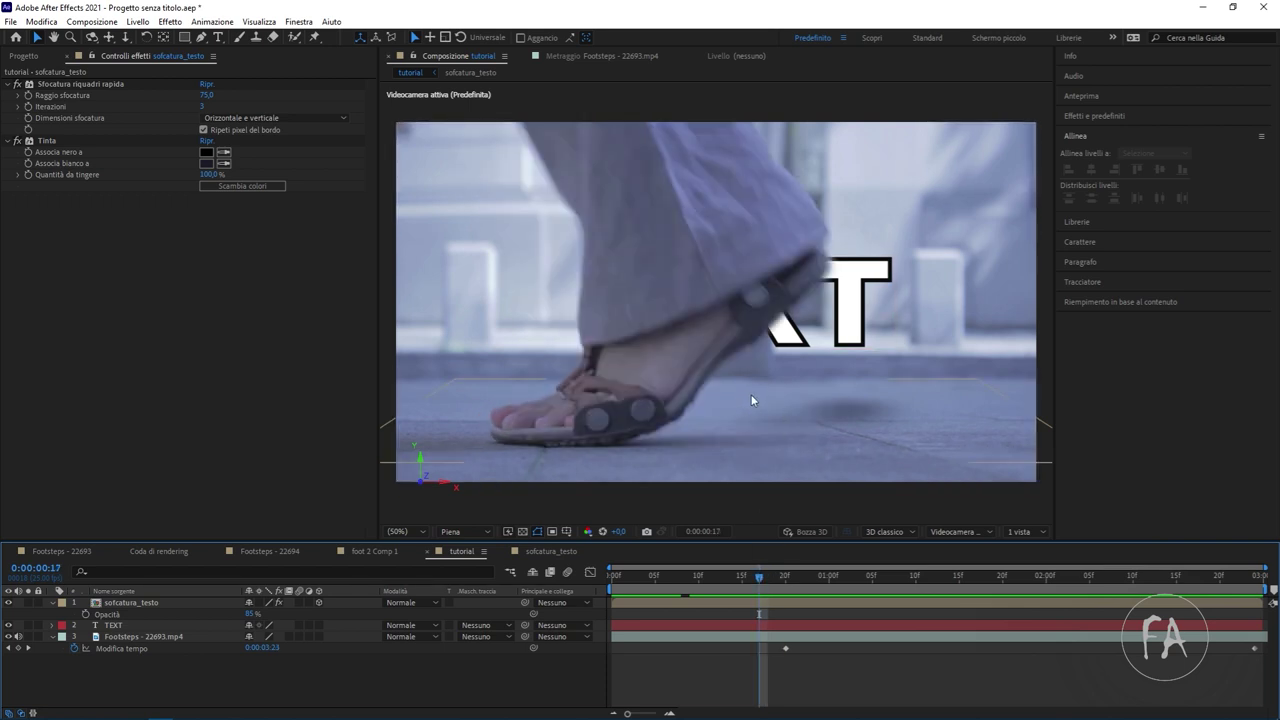
click(119, 592)
click(119, 592)
click(125, 604)
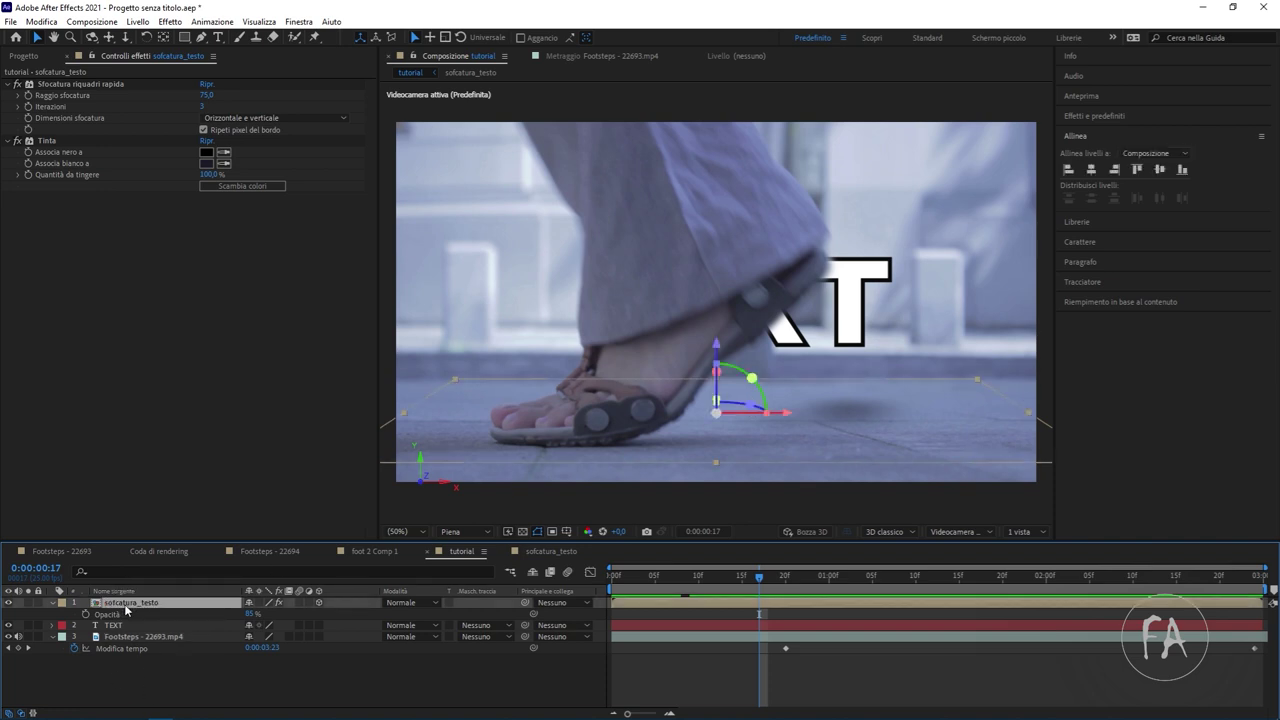
Open the sofcatura_testo precomp and shift ombra's mask path keyframes earlier.
key(t)
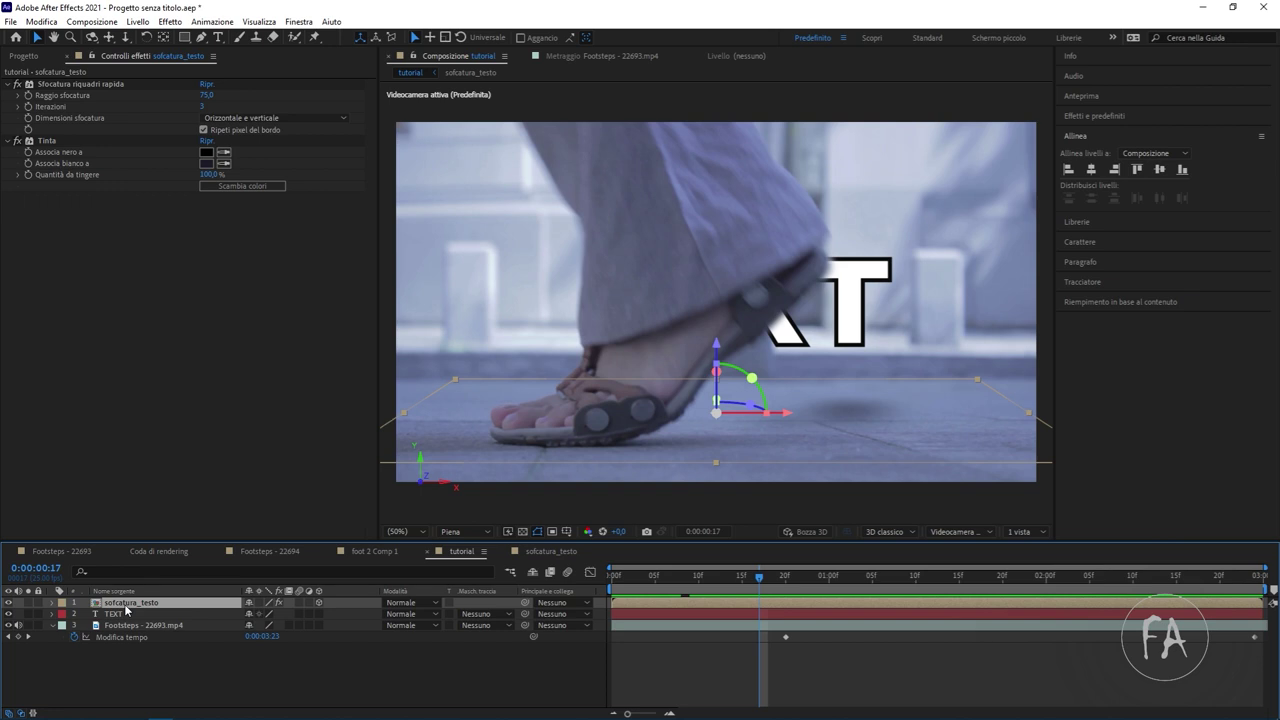
double_click(124, 604)
click(122, 603)
key(m)
drag(811, 621, 685, 635)
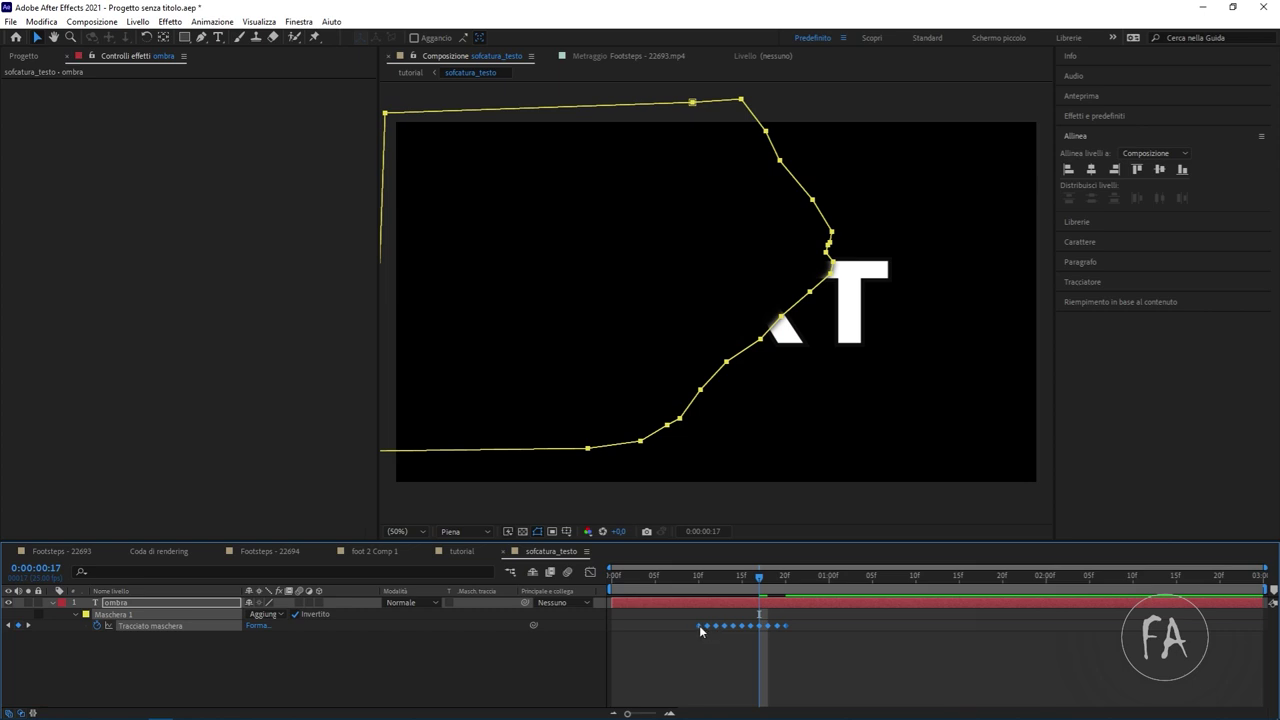
drag(699, 630, 683, 630)
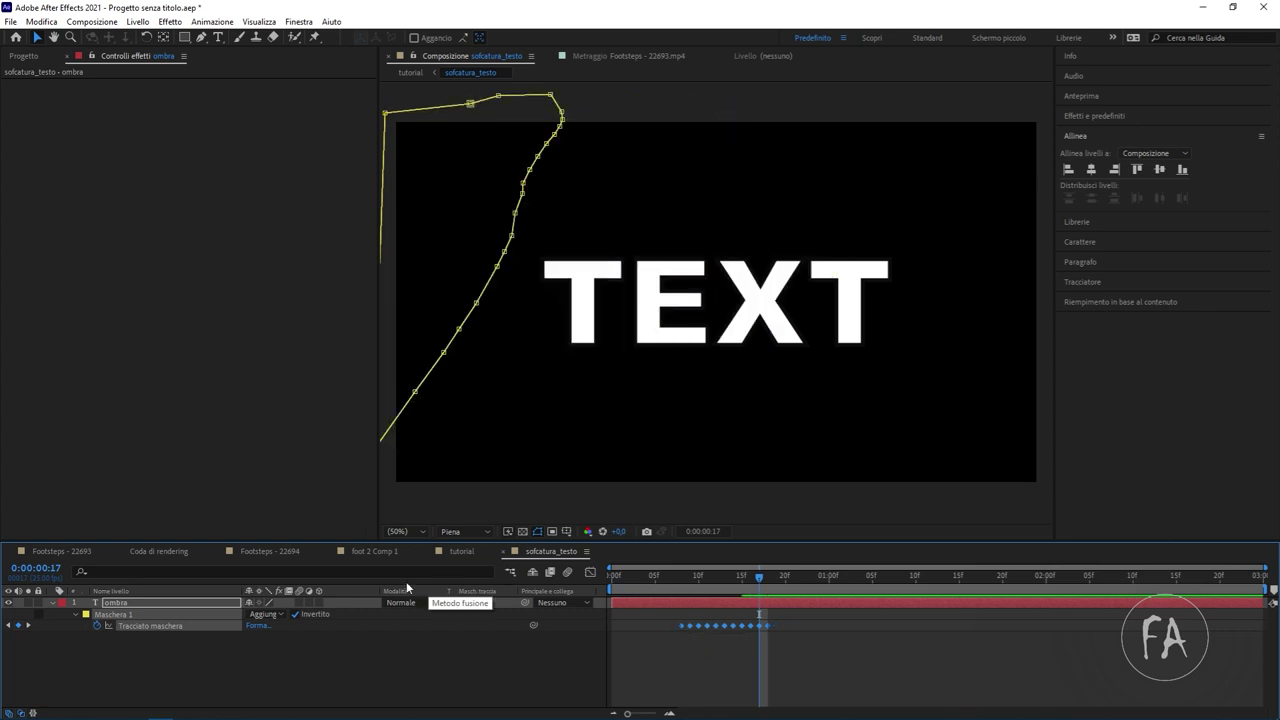
Compare against the other compositions, nudge ombra's mask keyframes slightly later, and return to tutorial.
click(290, 551)
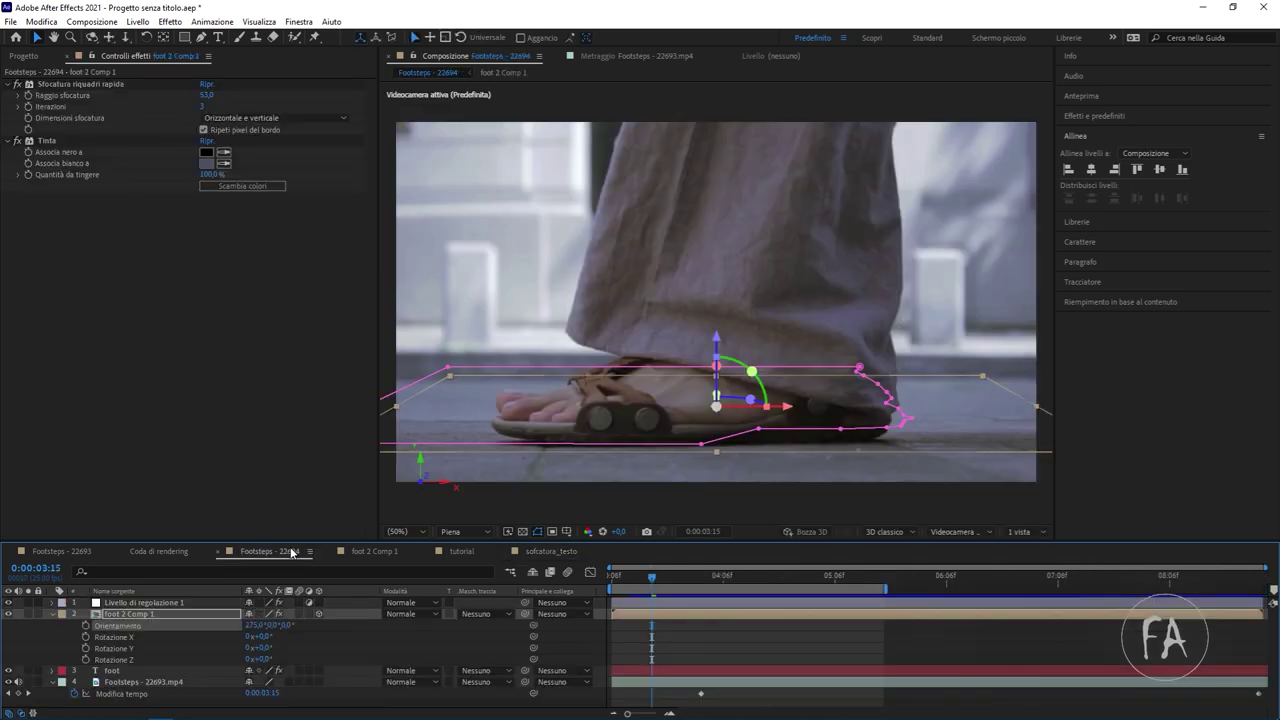
click(379, 556)
click(455, 551)
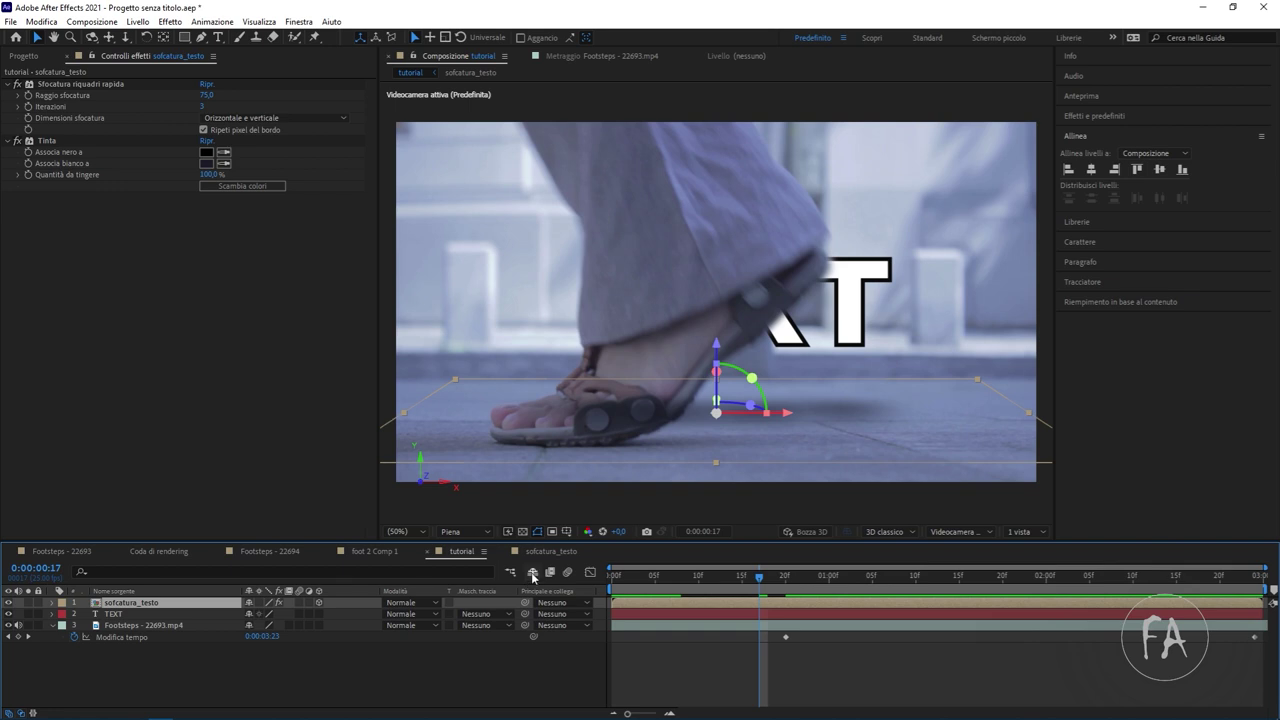
click(538, 553)
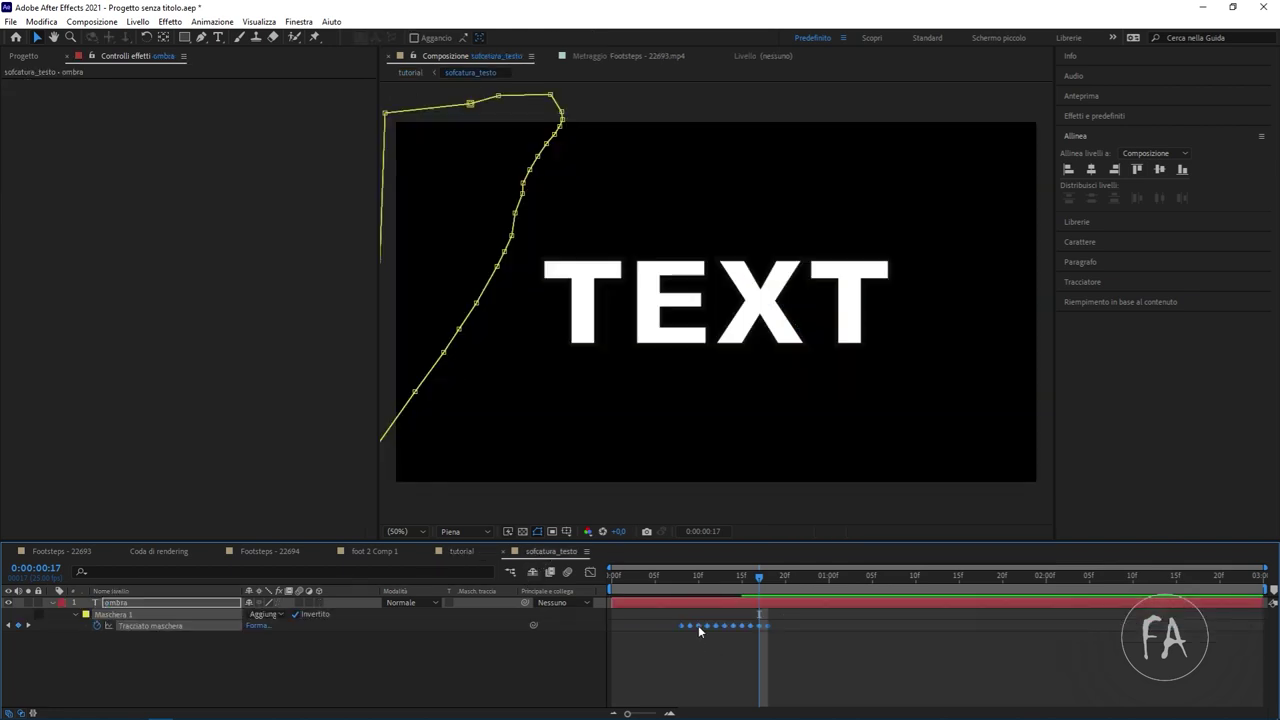
drag(704, 624, 713, 625)
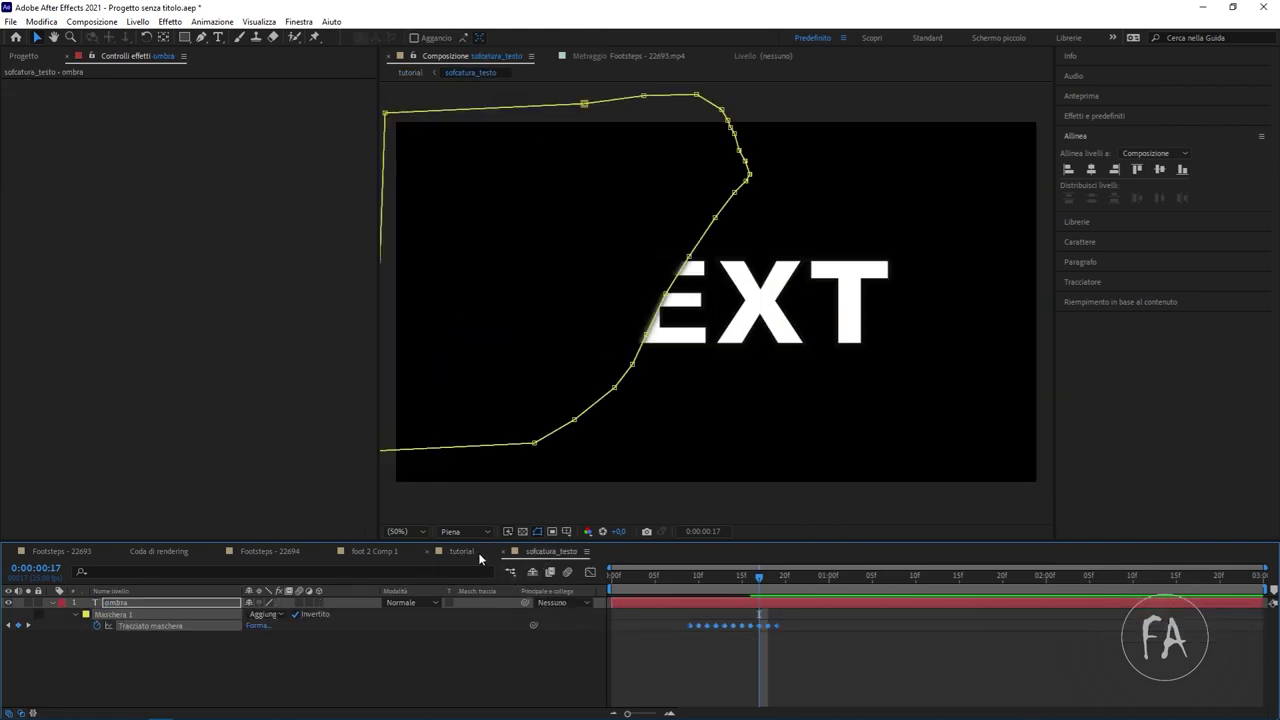
click(462, 552)
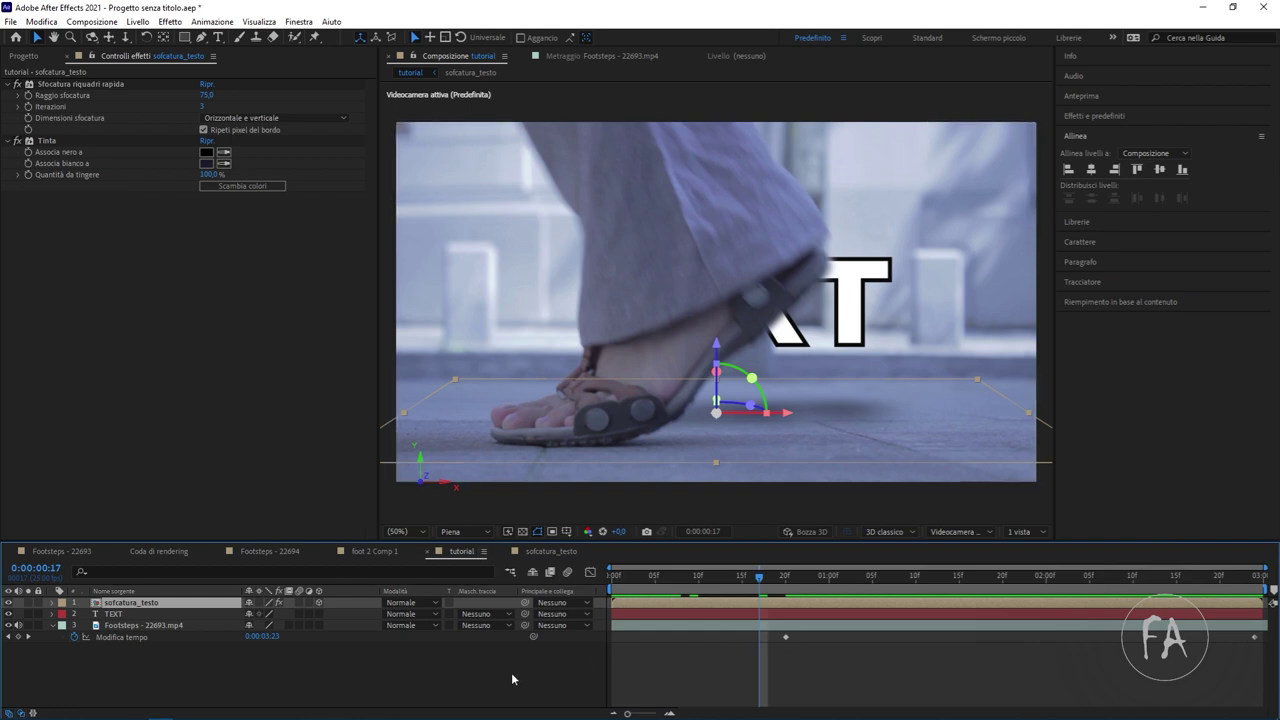
click(446, 690)
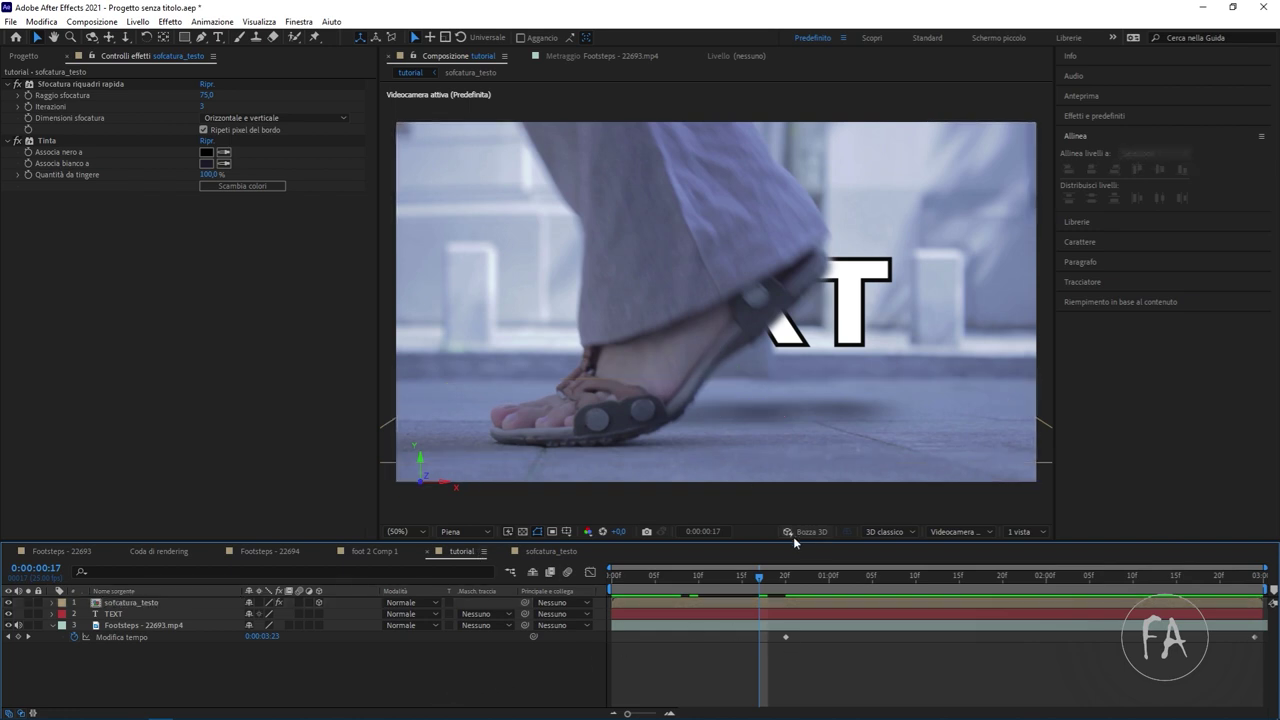
Scrub frames 16–17, preview from the start stopping at frame 16, then reopen sofcatura_testo.
click(764, 577)
drag(757, 577, 753, 588)
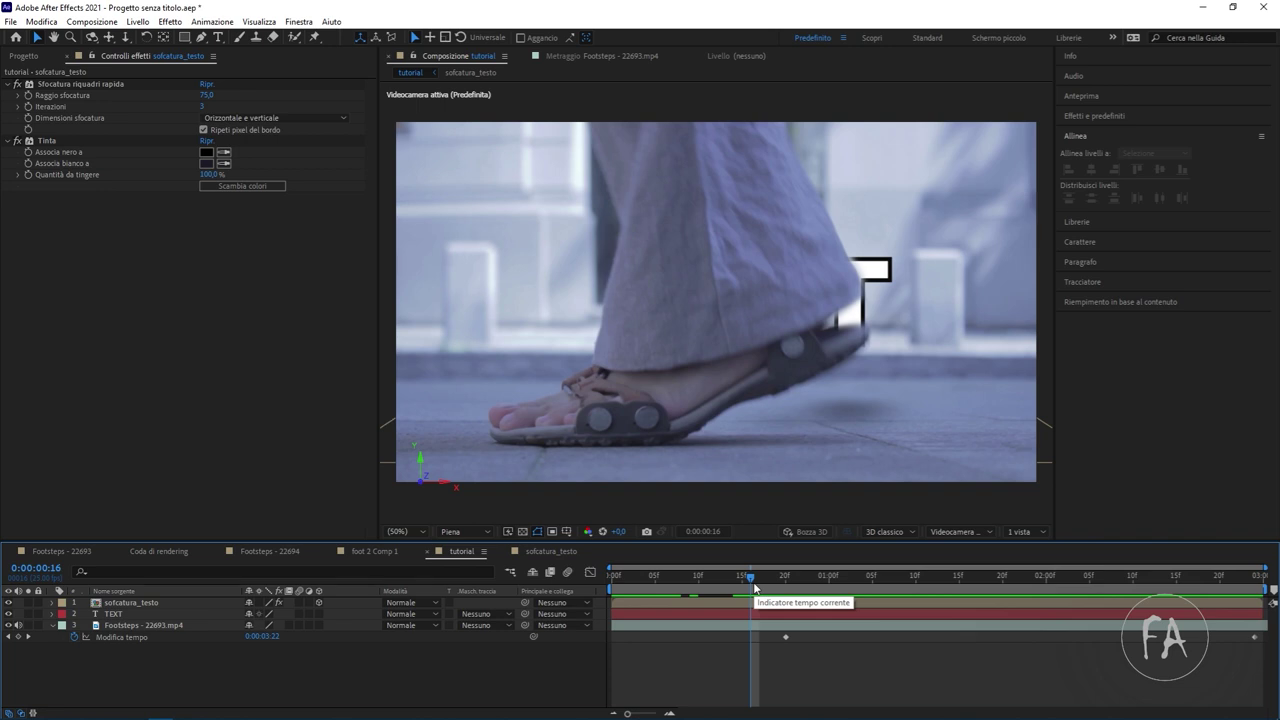
drag(754, 588, 756, 578)
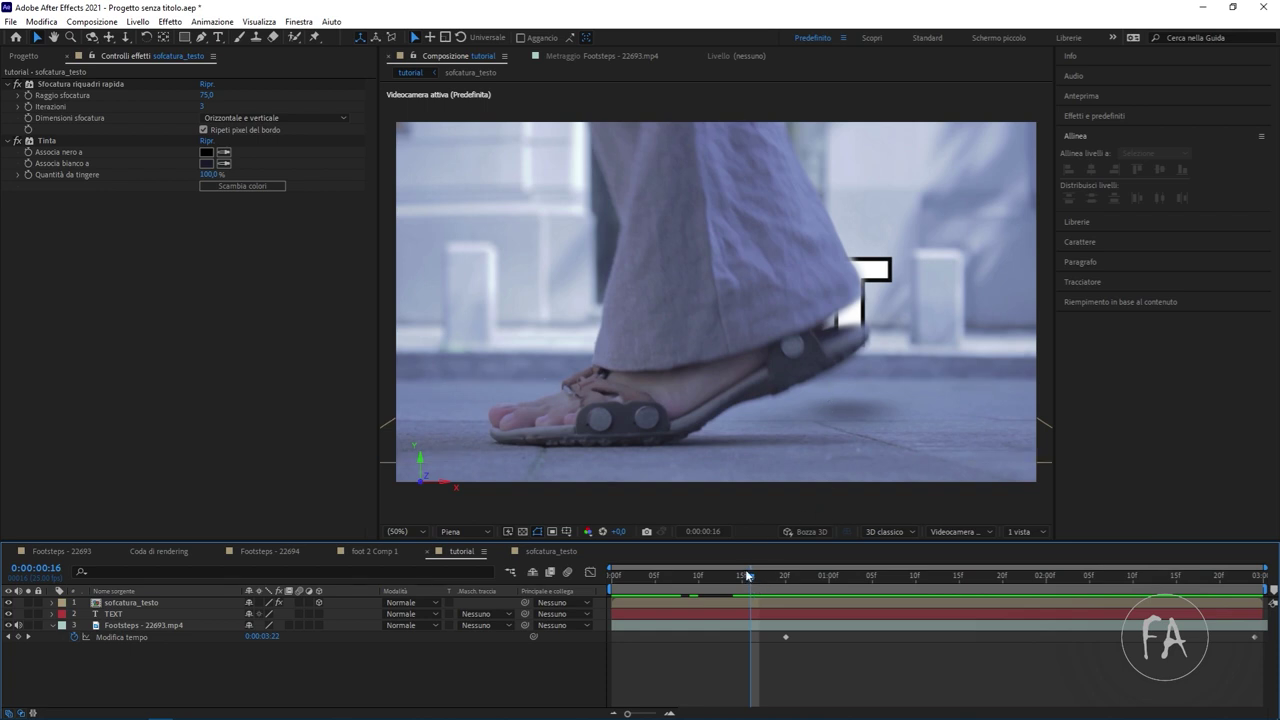
drag(750, 577, 612, 577)
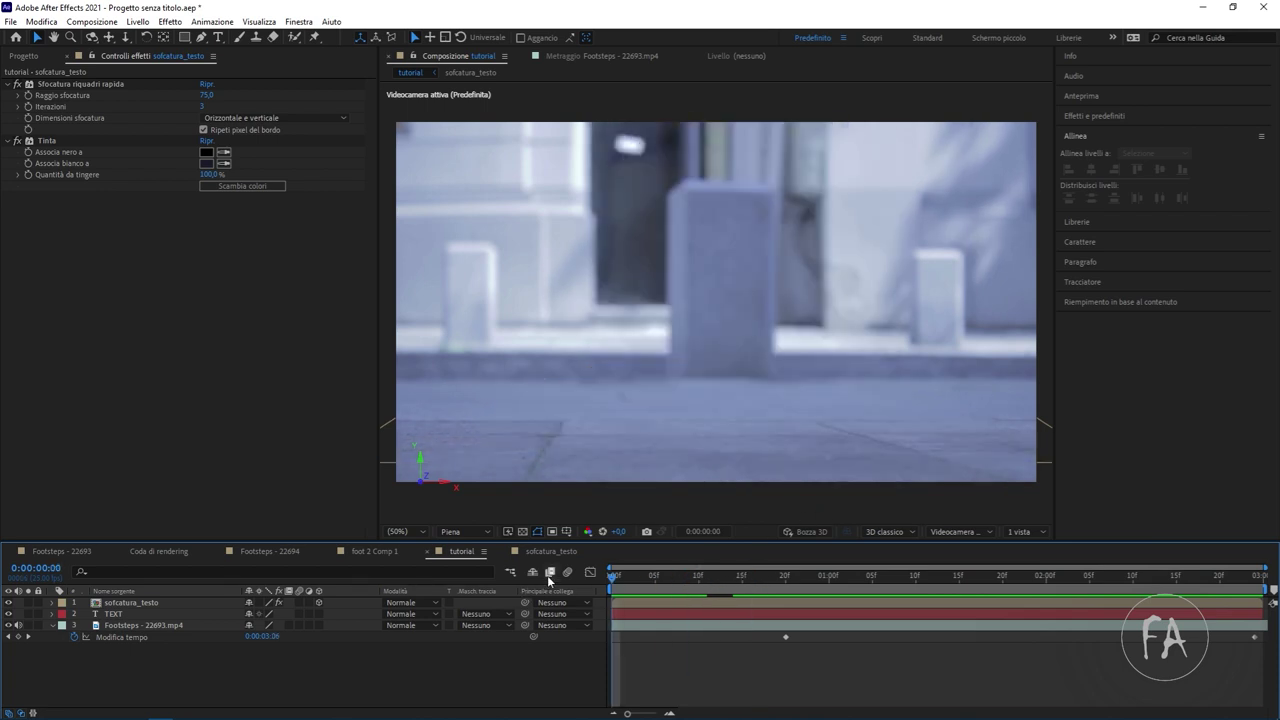
key(space)
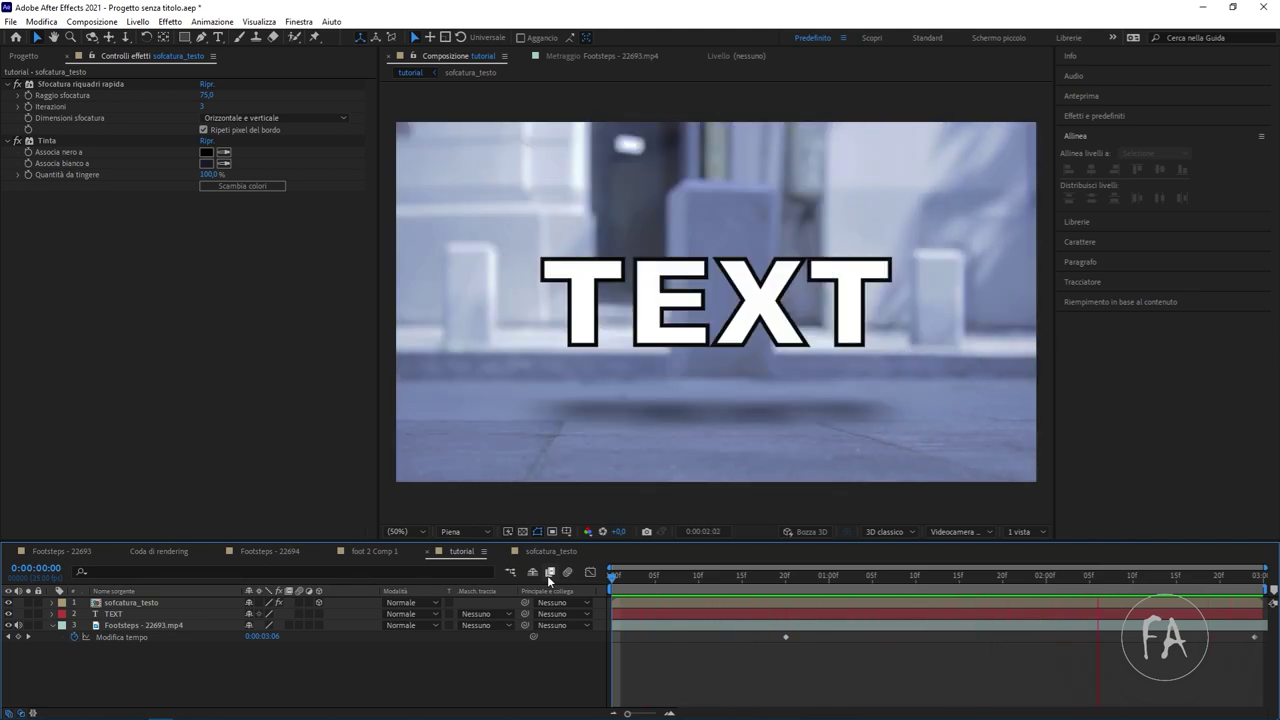
click(750, 576)
drag(750, 576, 748, 581)
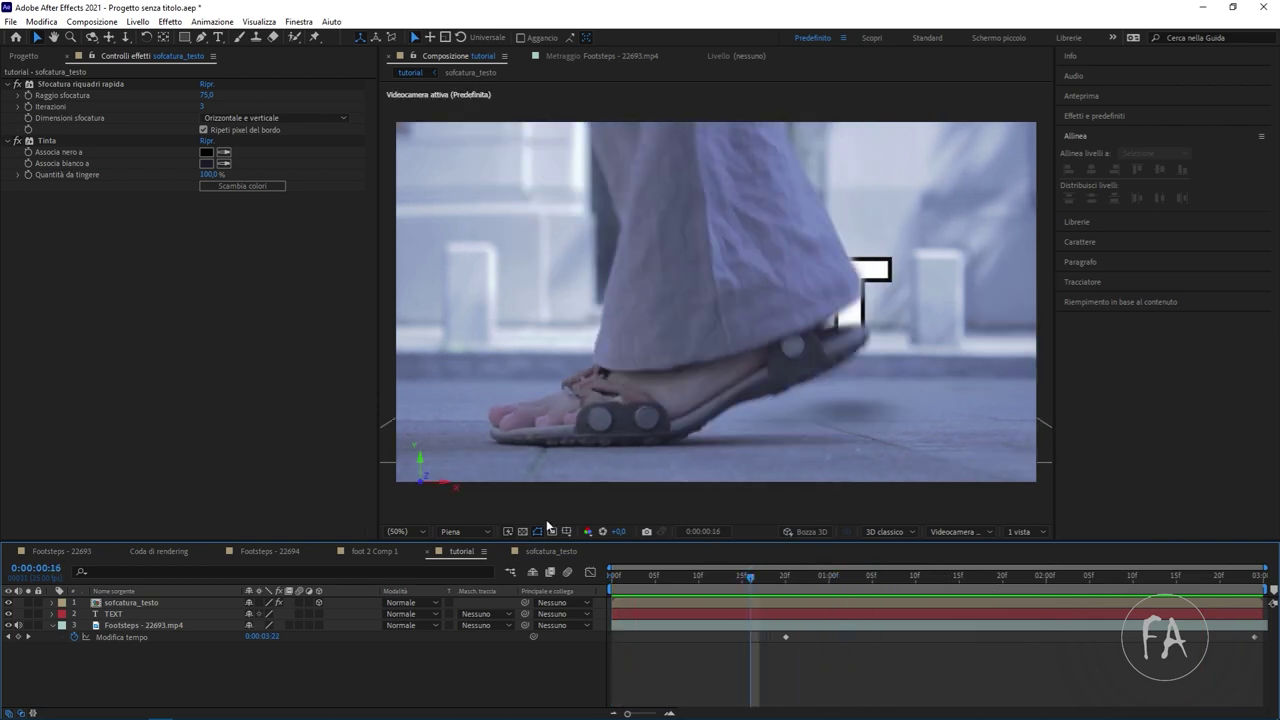
click(542, 552)
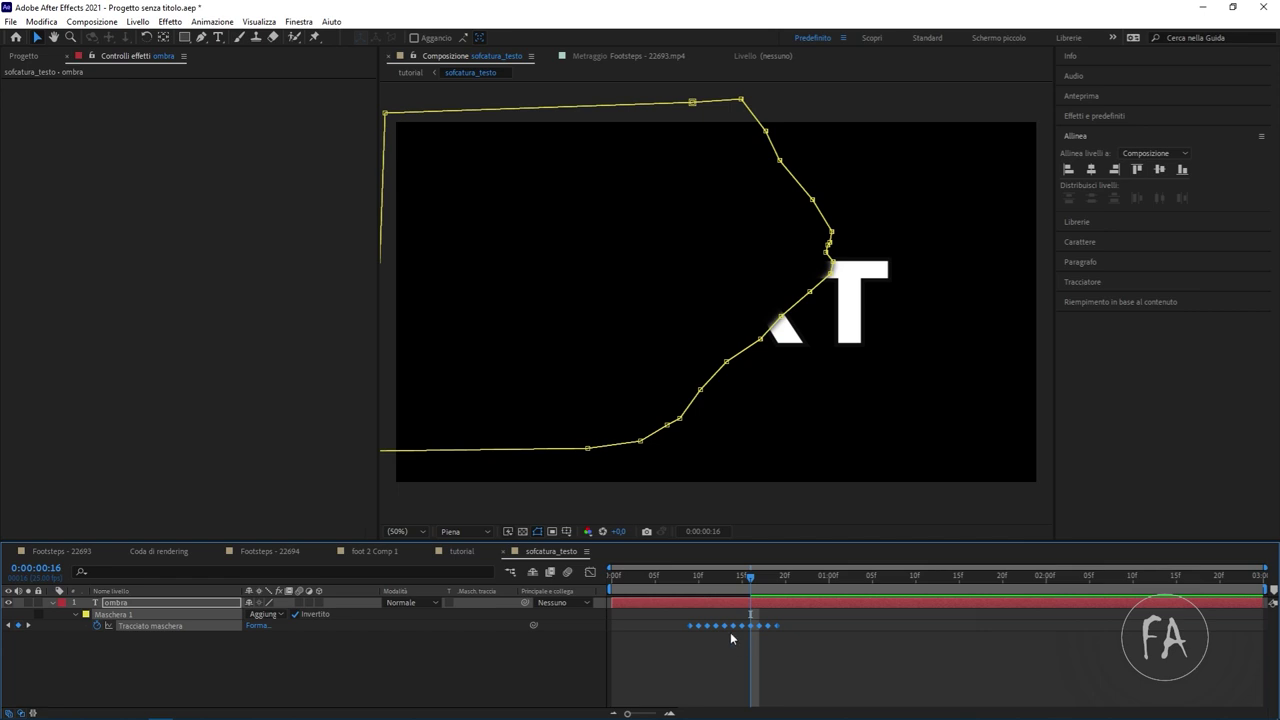
Nudge ombra's mask keyframes slightly later and deselect them.
drag(728, 630, 727, 630)
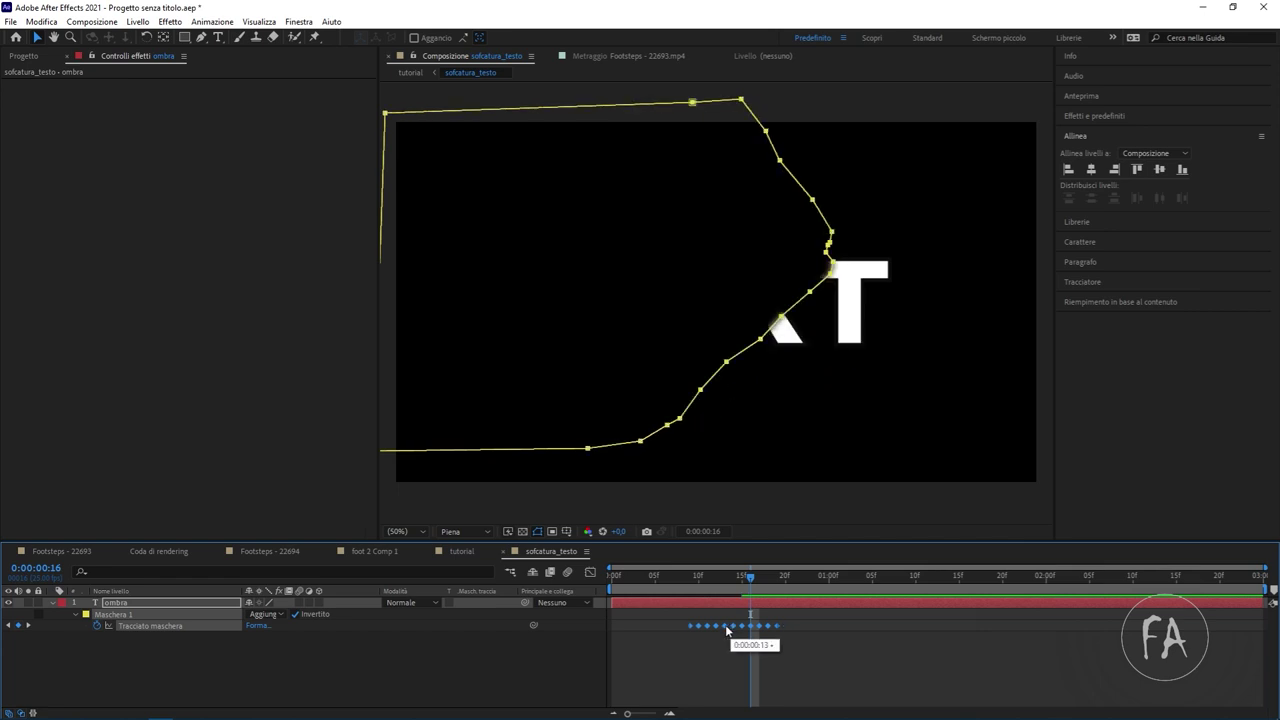
click(729, 368)
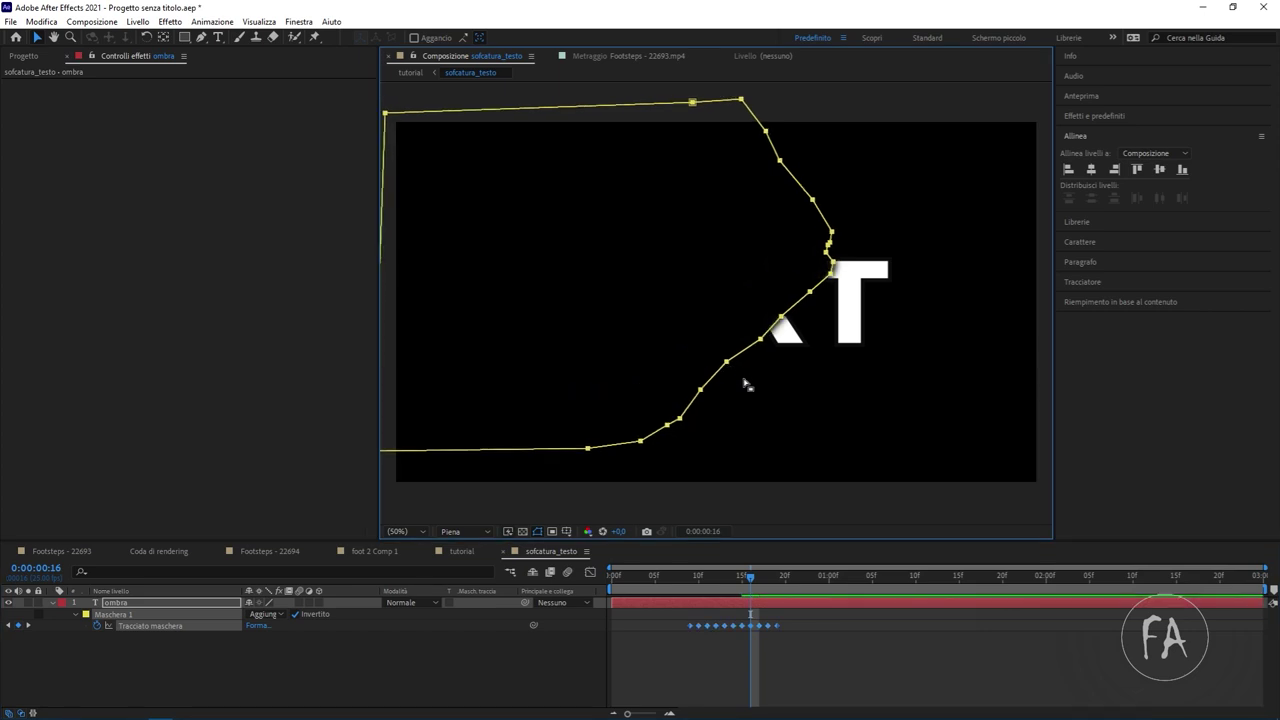
key(Return)
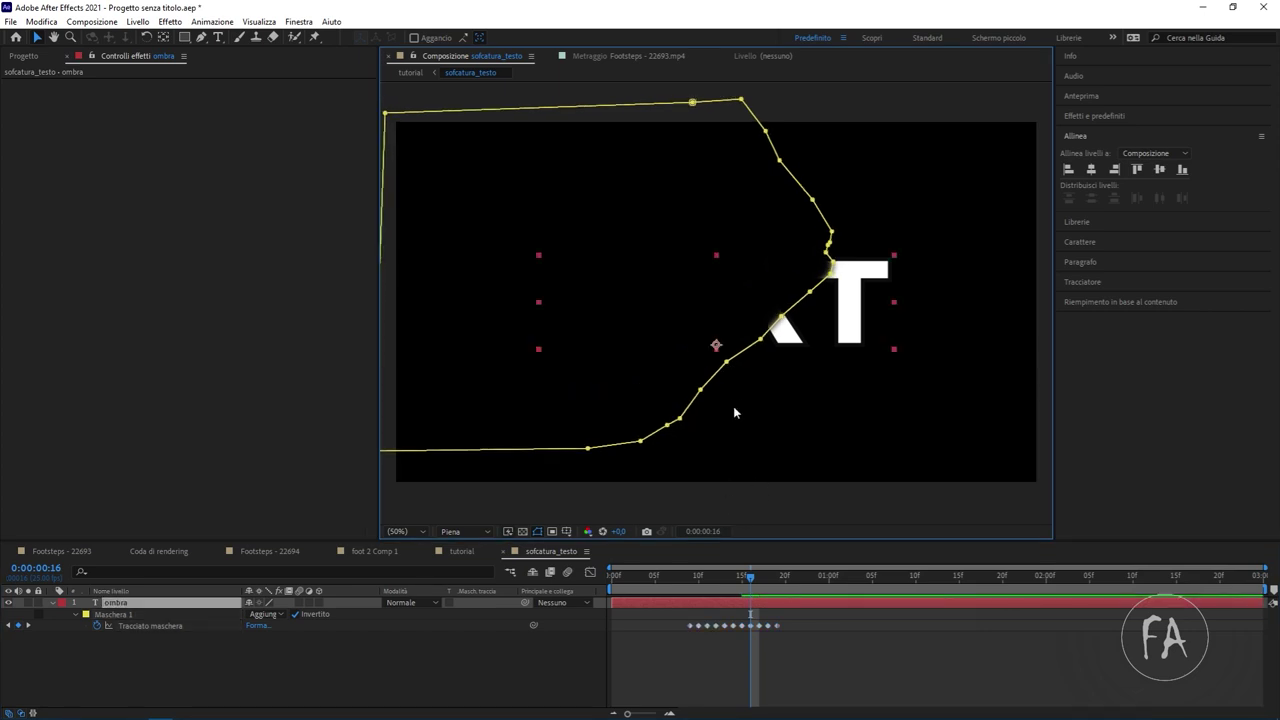
click(203, 605)
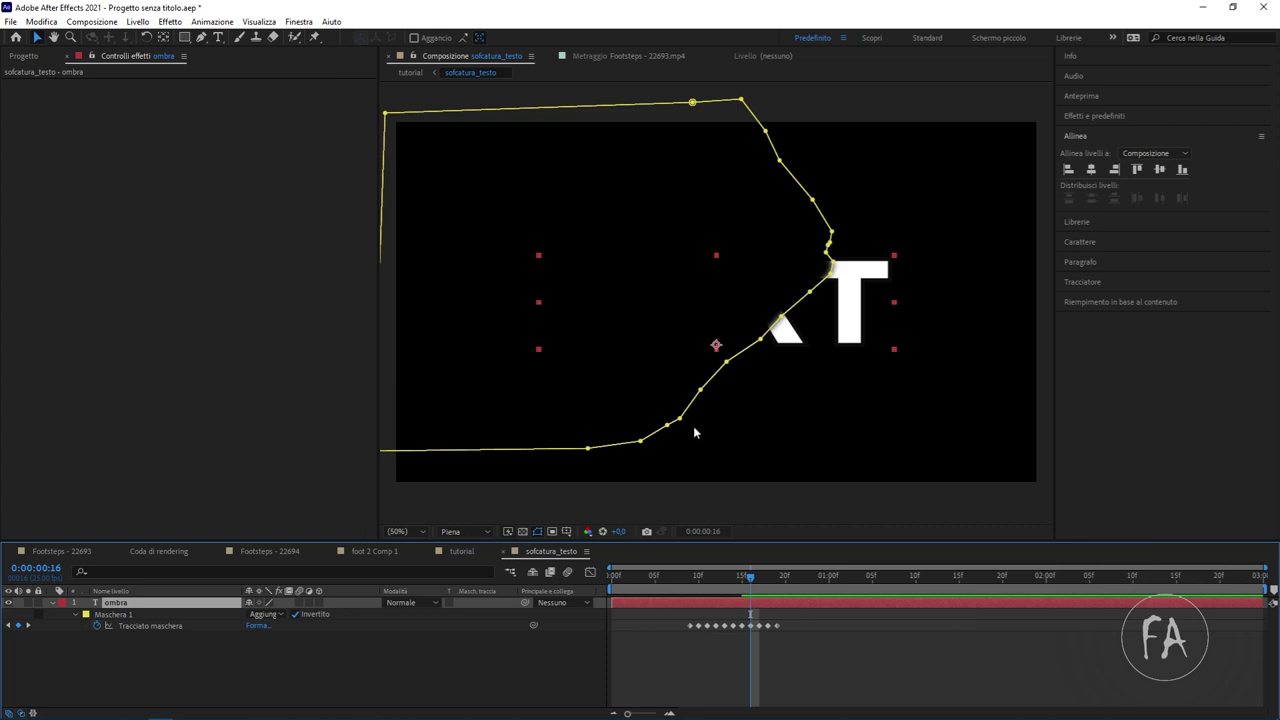
Reshape ombra's inverted mask points around the letters and the X, returning to tutorial.
click(703, 391)
mouse_move(701, 390)
mouse_down()
mouse_move(711, 394)
mouse_move(697, 386)
mouse_move(660, 421)
mouse_up()
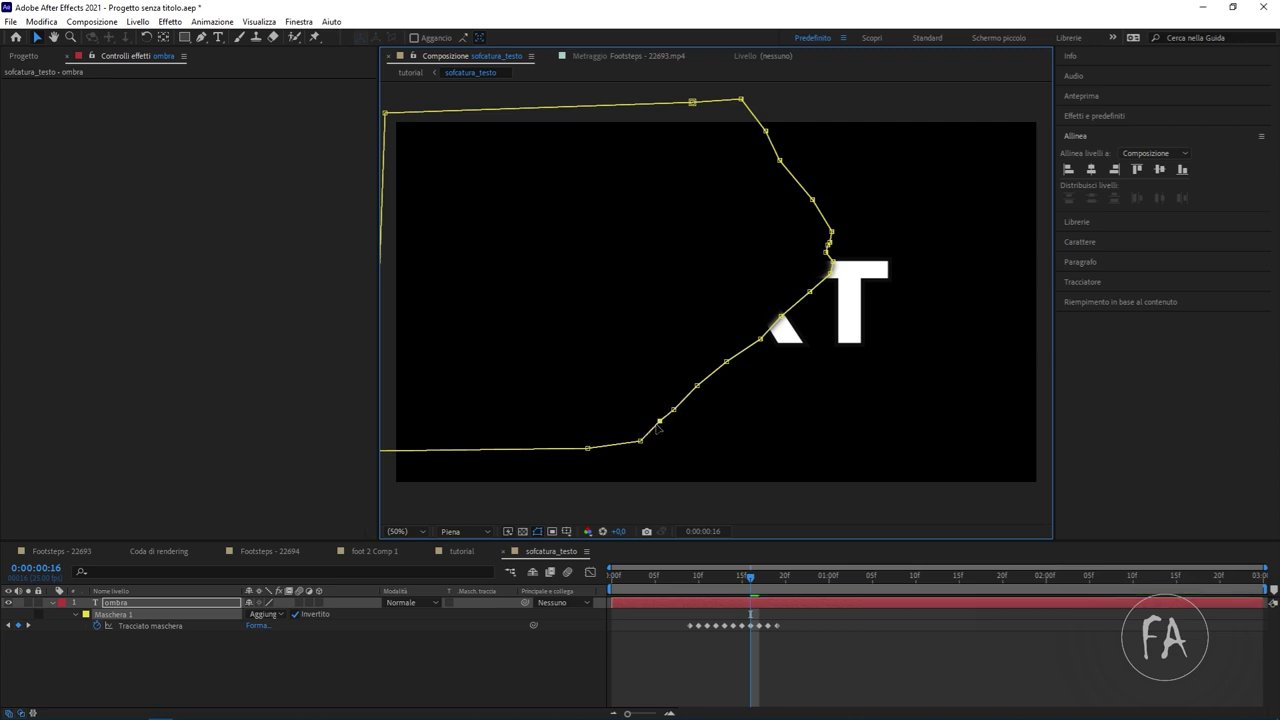
mouse_move(725, 364)
mouse_down()
mouse_move(714, 354)
mouse_move(688, 382)
mouse_up()
drag(760, 339, 744, 337)
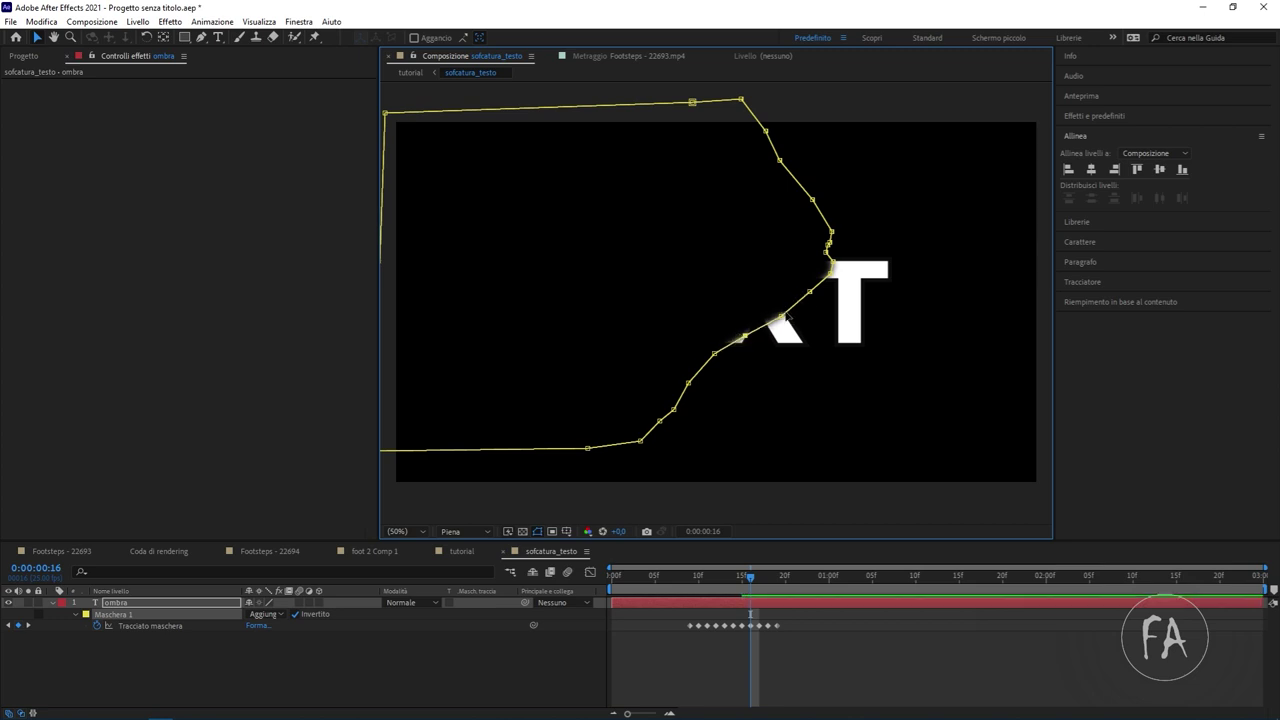
drag(744, 337, 810, 272)
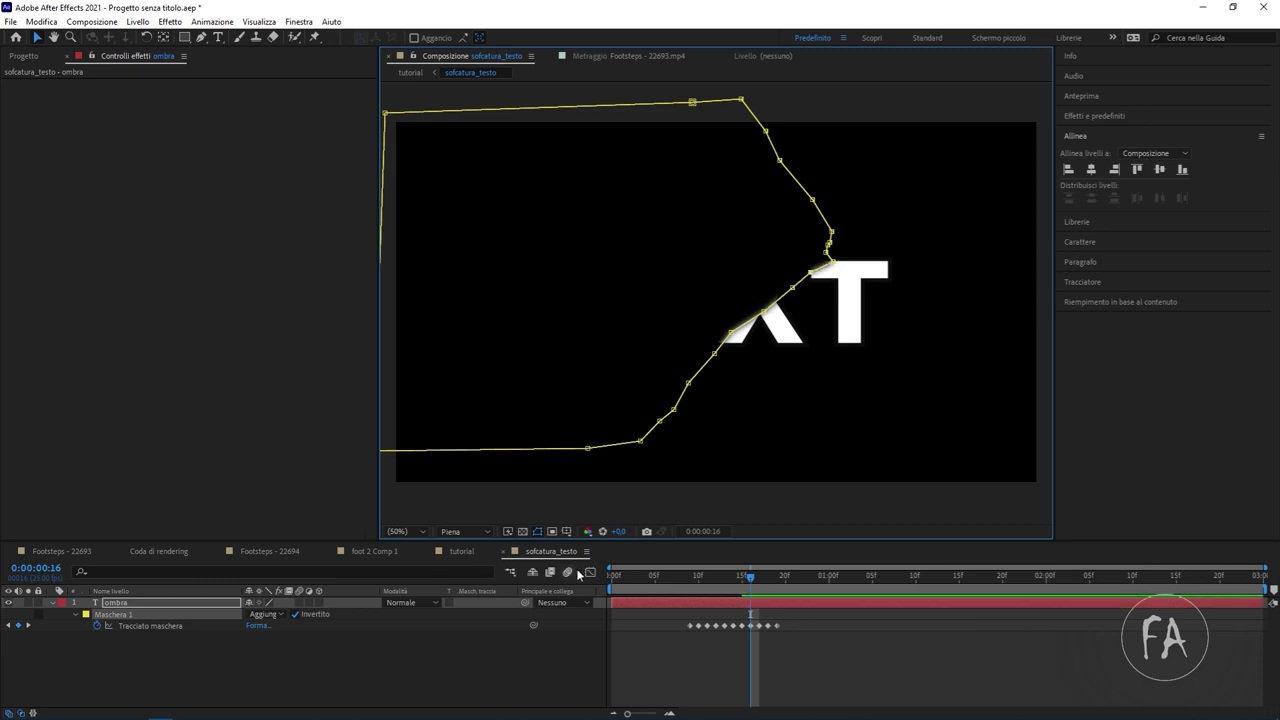
click(460, 552)
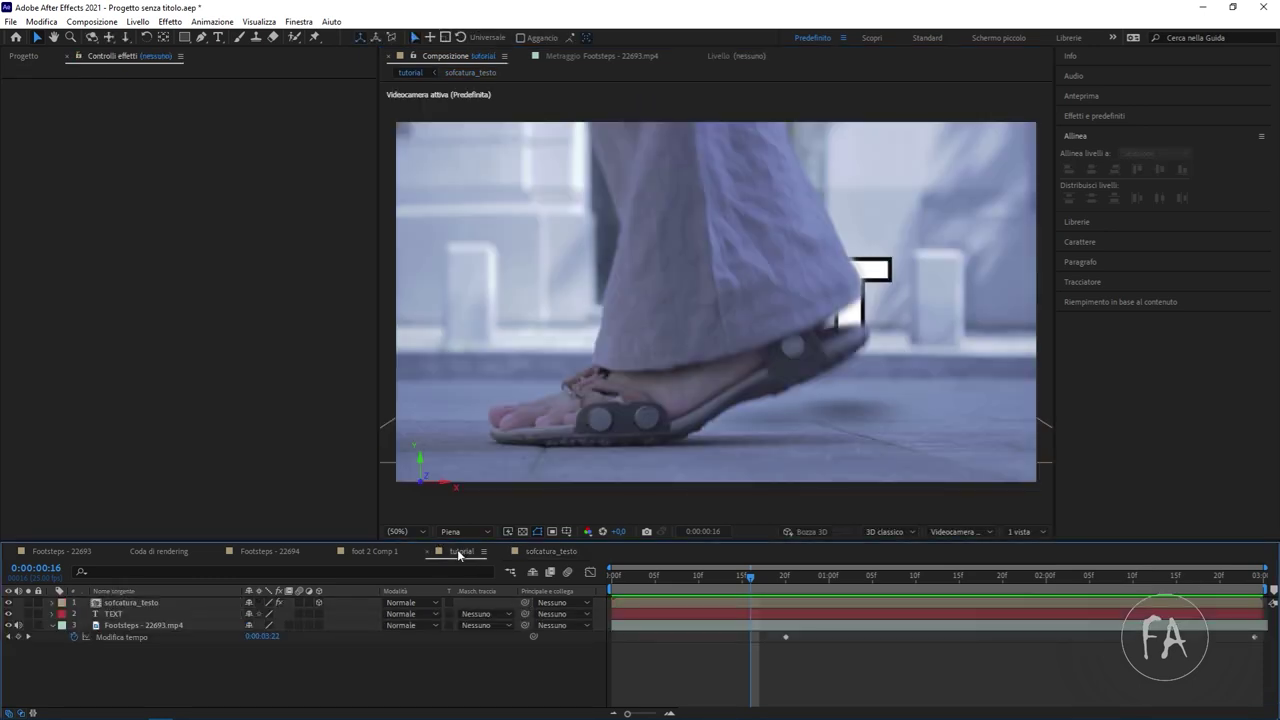
click(531, 552)
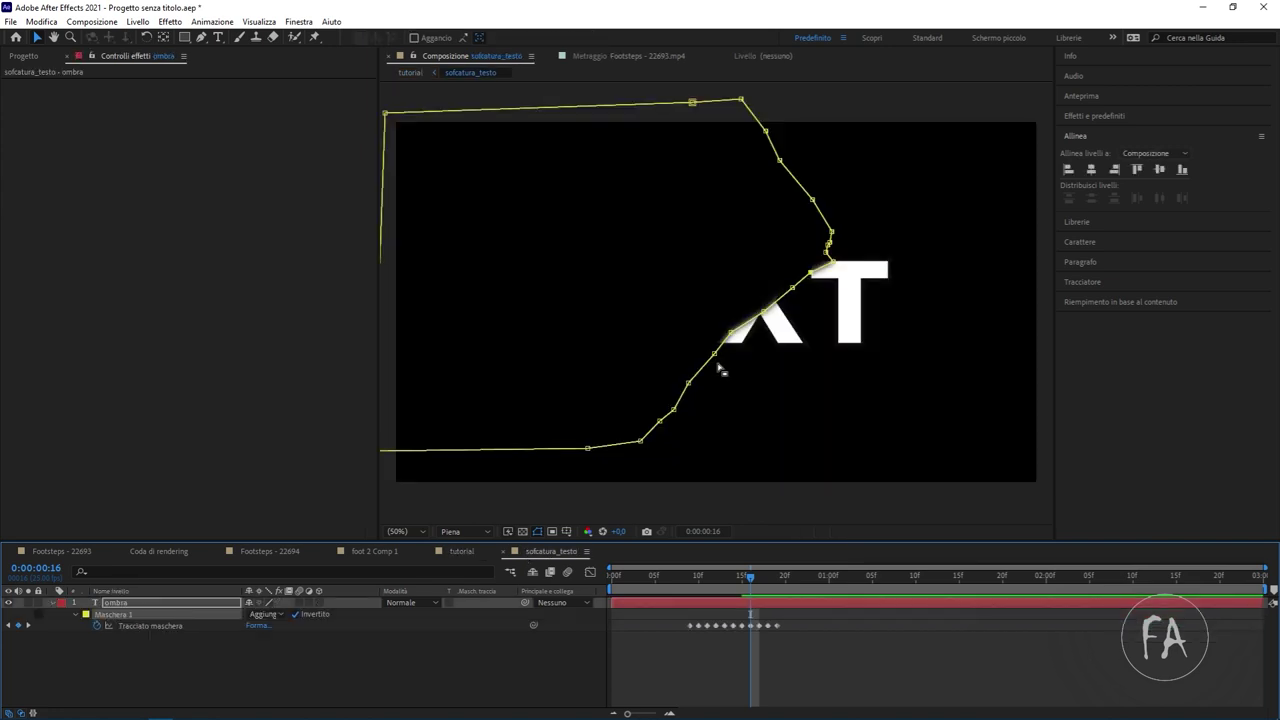
mouse_move(727, 338)
mouse_down()
mouse_move(799, 266)
mouse_move(806, 278)
mouse_move(803, 266)
mouse_up()
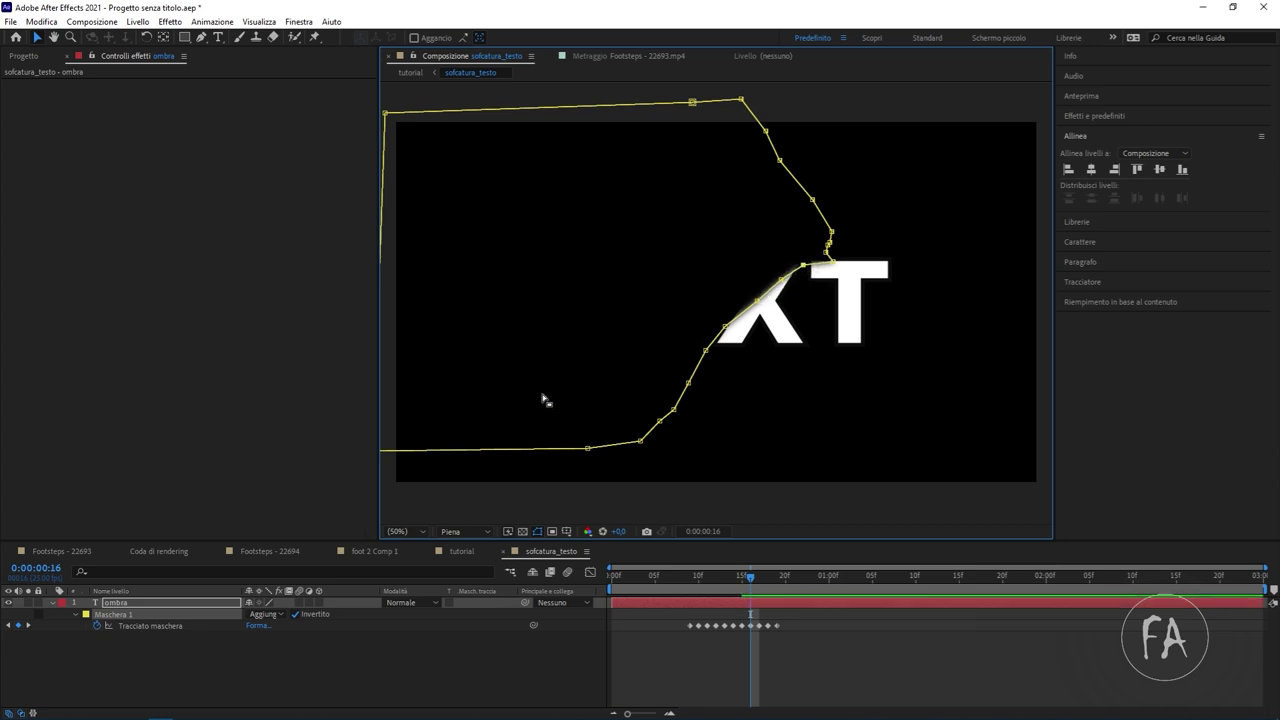
click(458, 551)
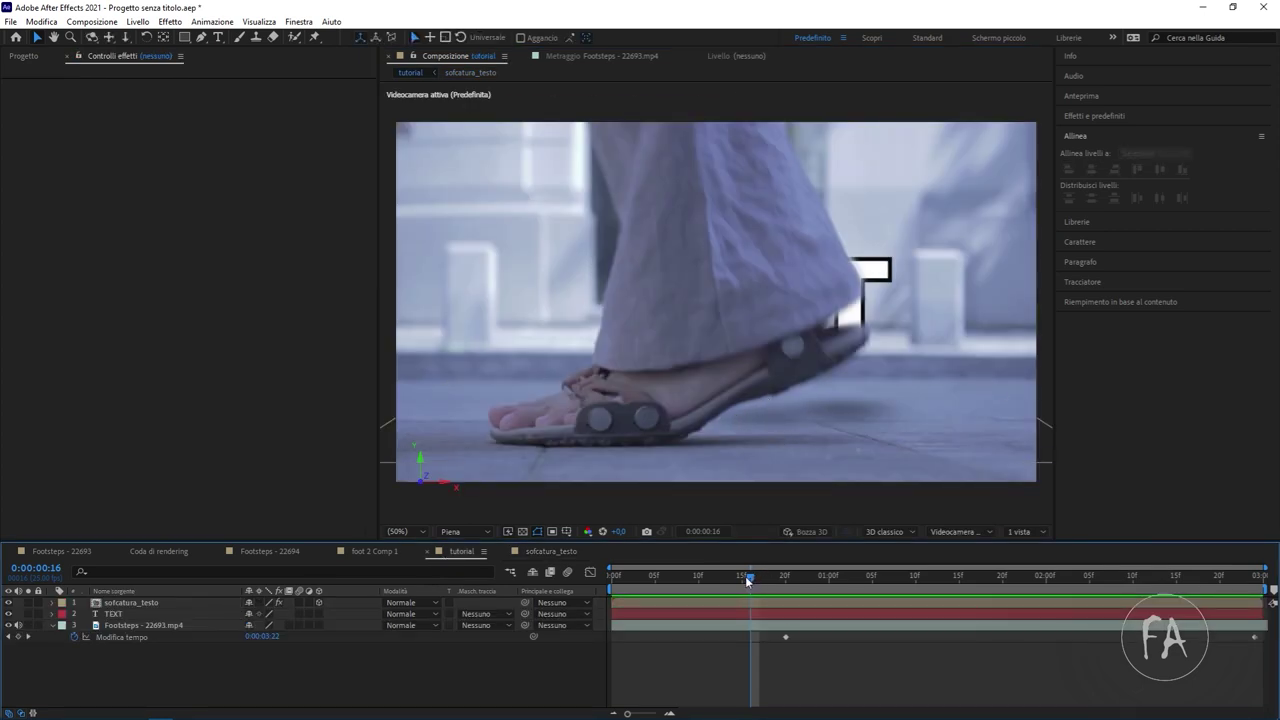
Scrub through the text reveal, then add a Livello di regolazione adjustment layer on top.
drag(745, 576, 977, 575)
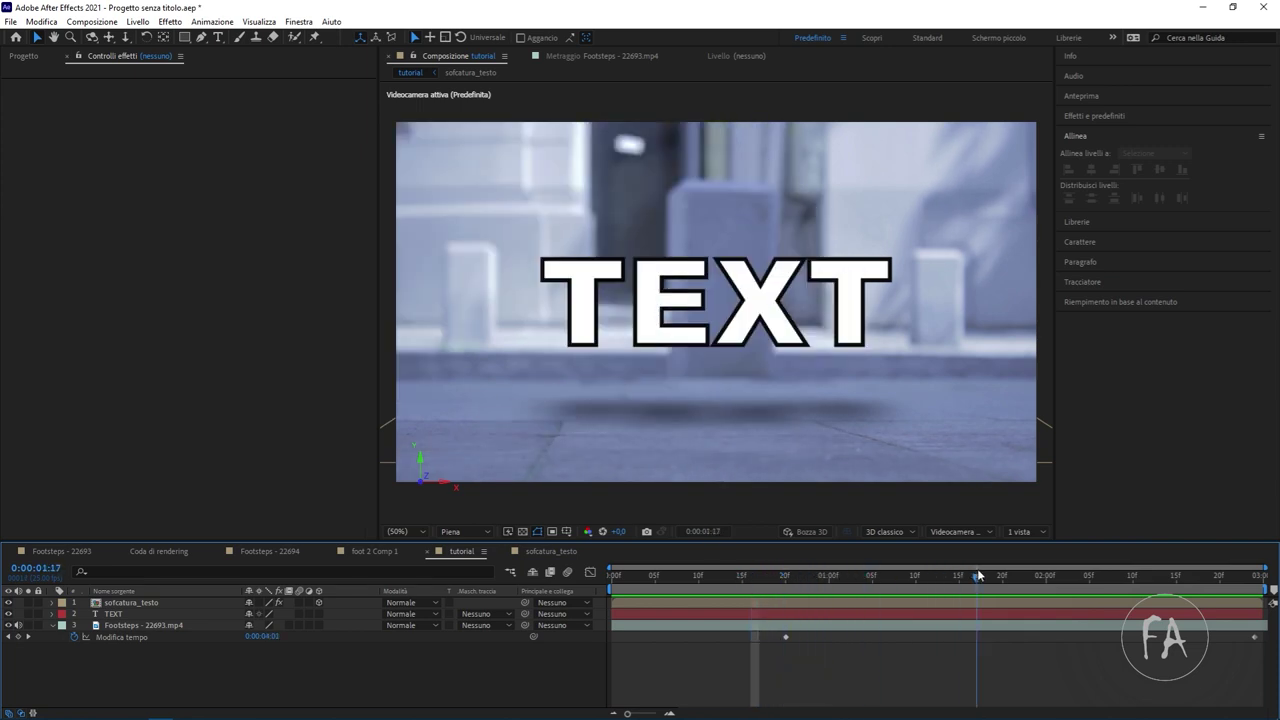
right_click(350, 672)
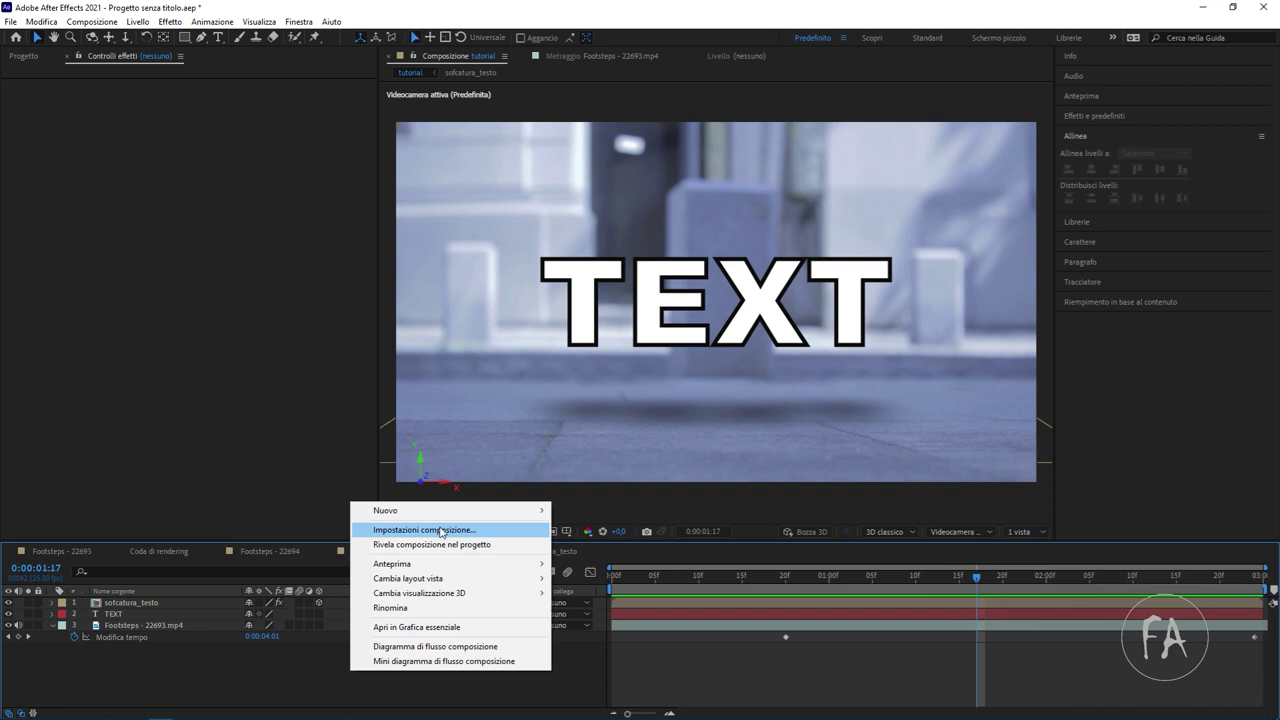
mouse_move(500, 511)
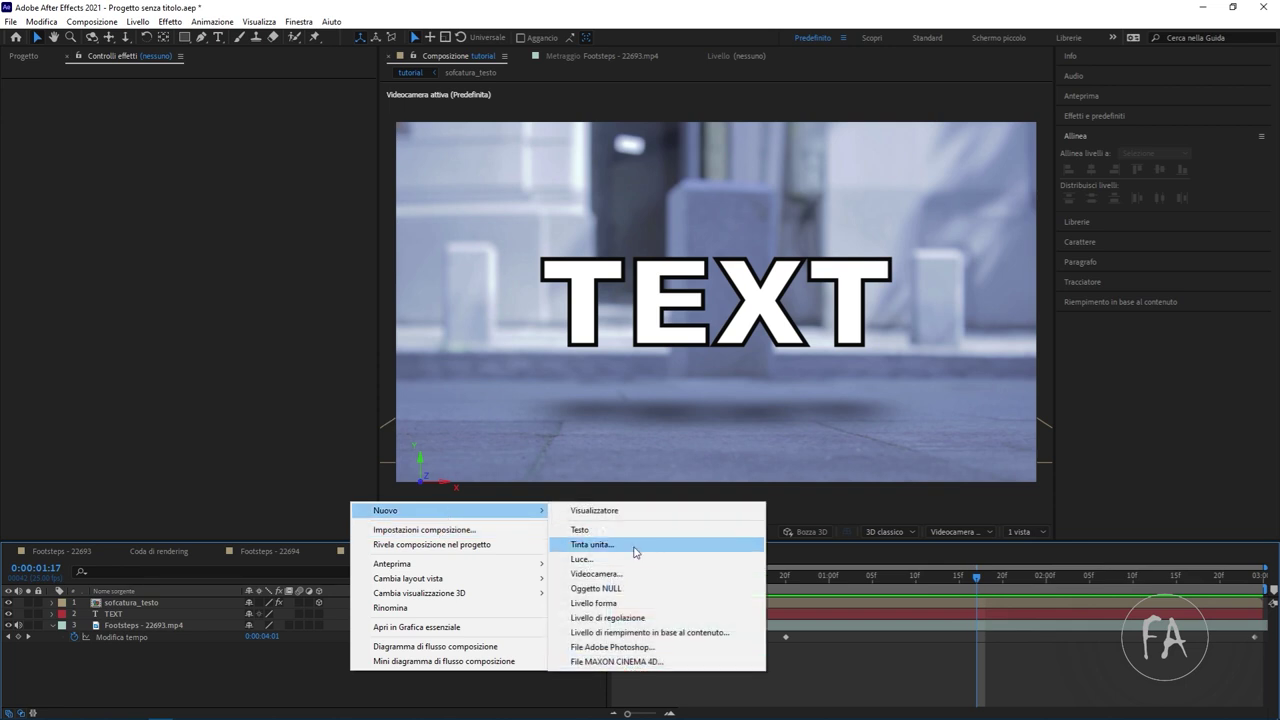
click(658, 617)
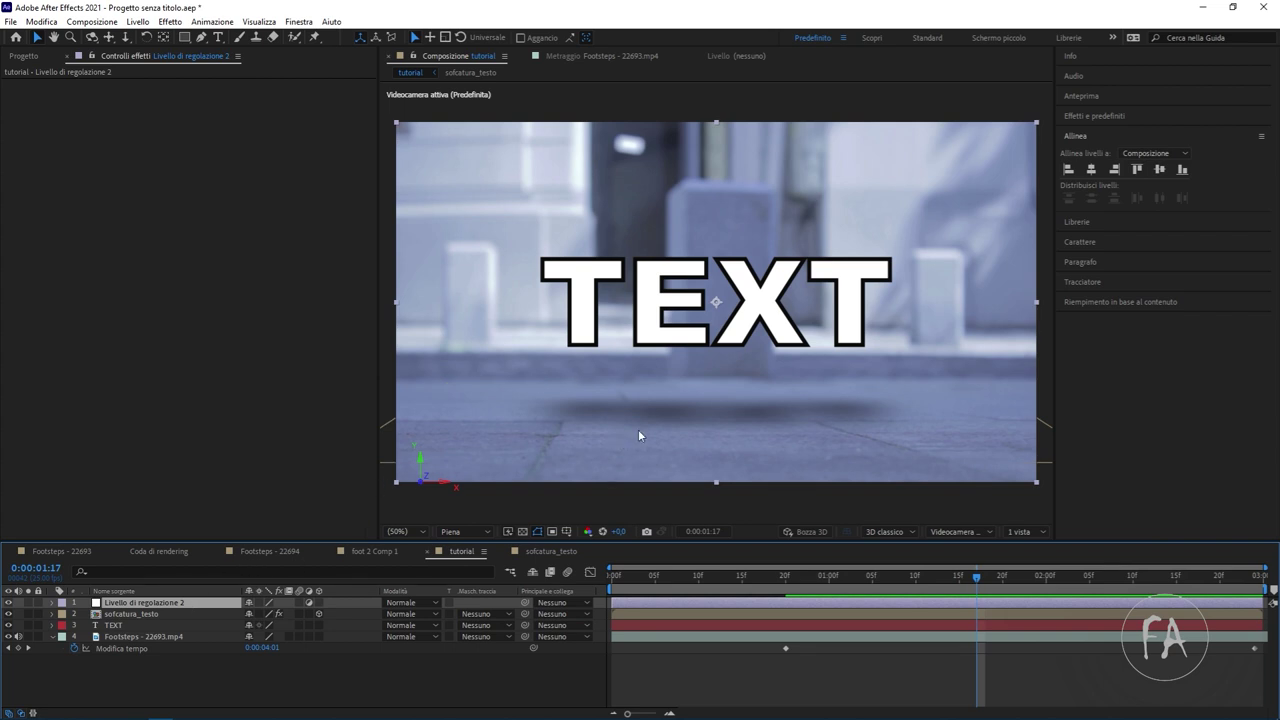
Apply the Correzione colore > Curve effect and bow the RGB curve down to darken.
right_click(275, 217)
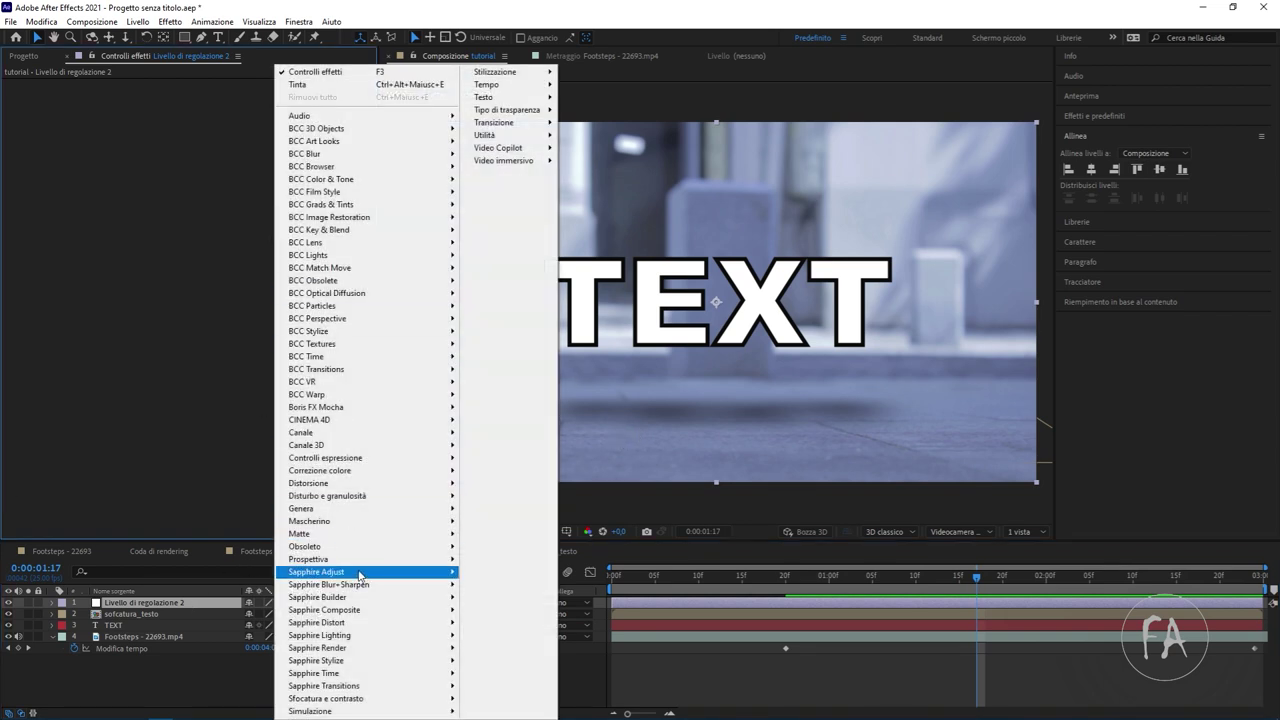
mouse_move(386, 447)
mouse_move(386, 470)
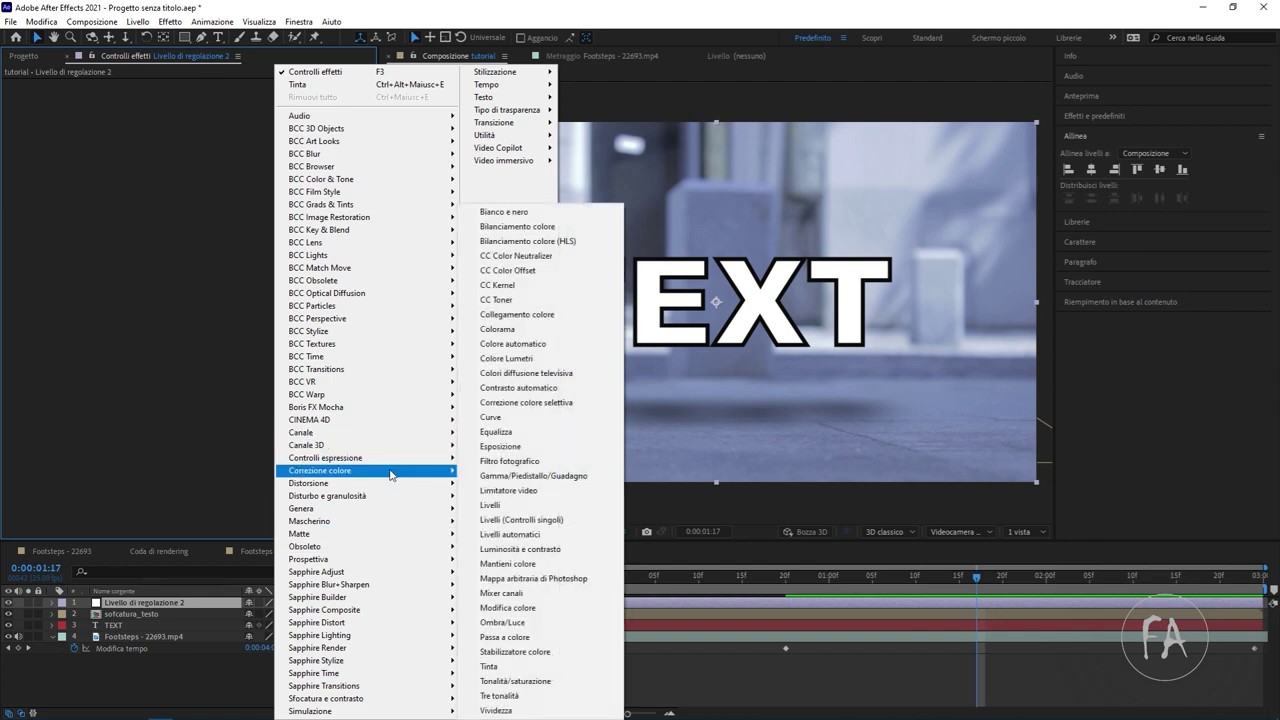
click(517, 419)
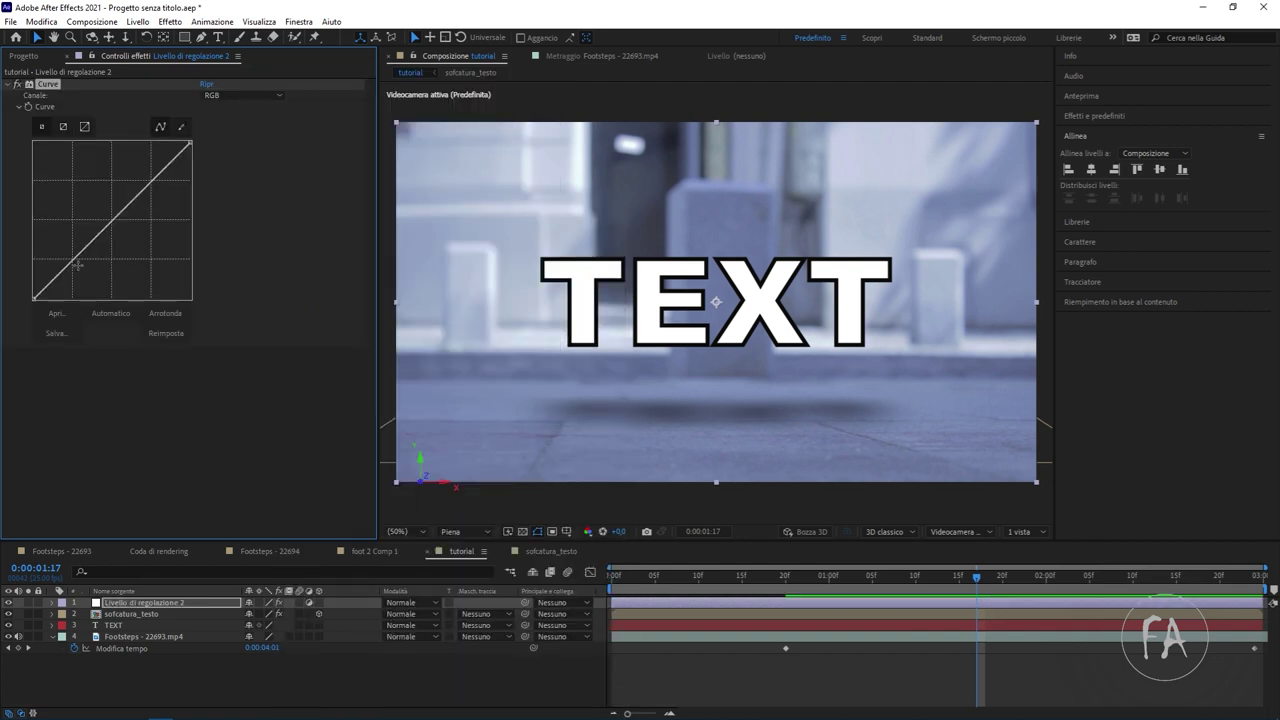
drag(77, 265, 82, 268)
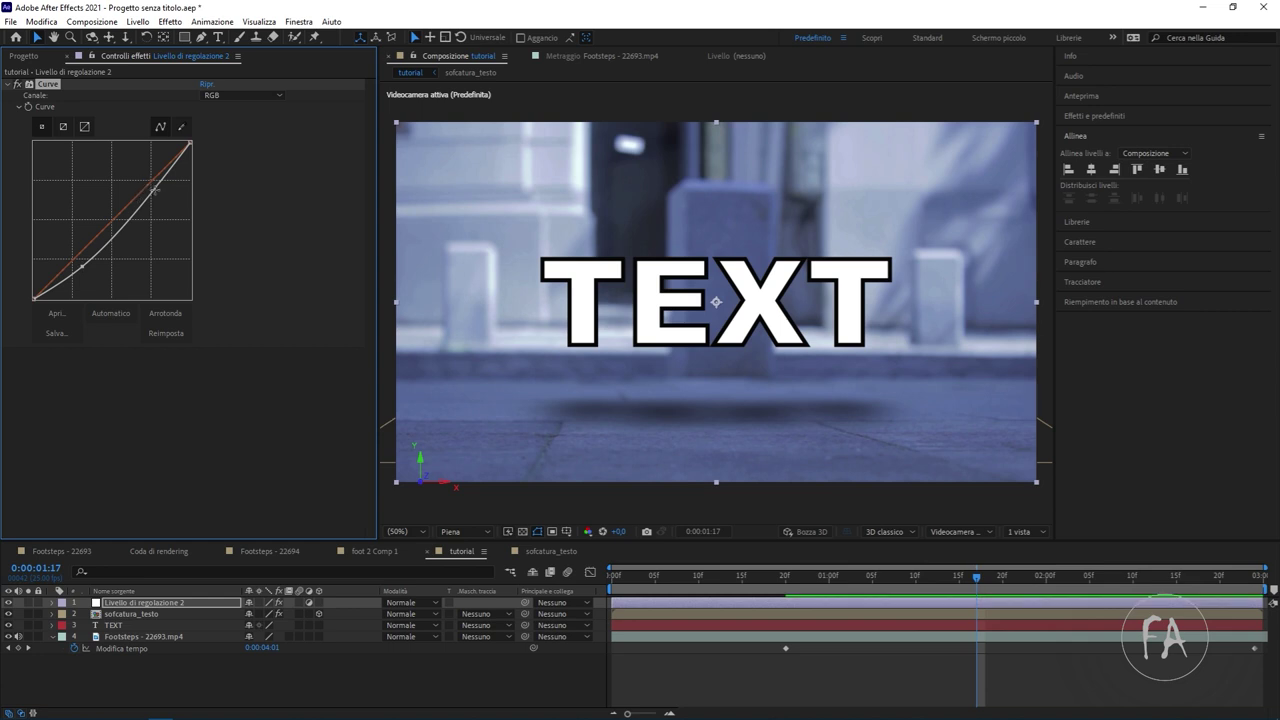
Pull the blue and green channel curves slightly down.
click(229, 96)
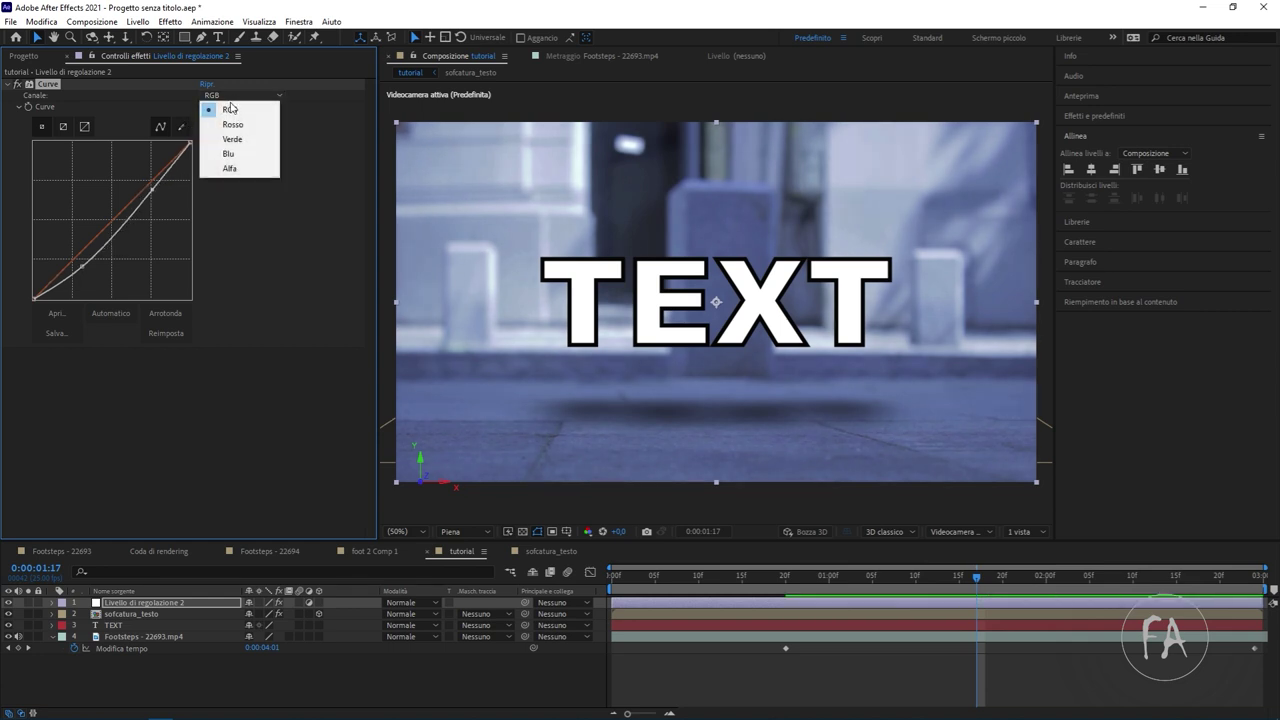
click(229, 153)
drag(101, 242, 111, 248)
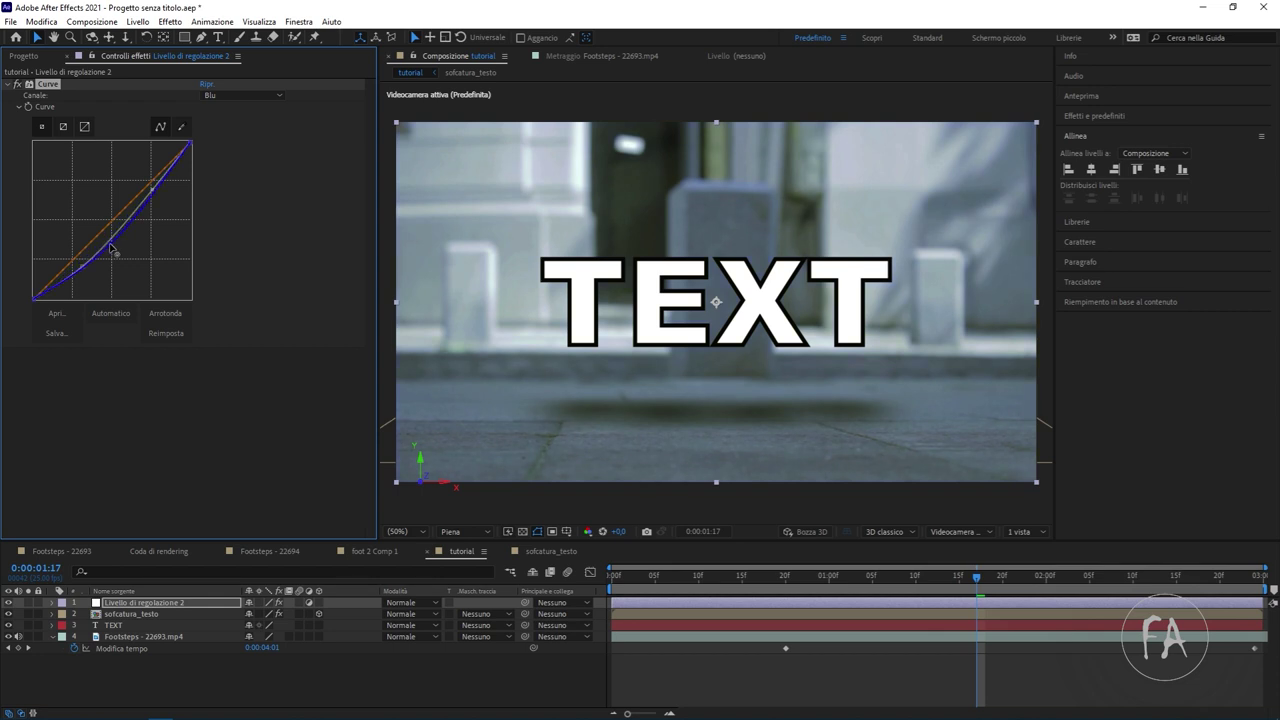
click(238, 95)
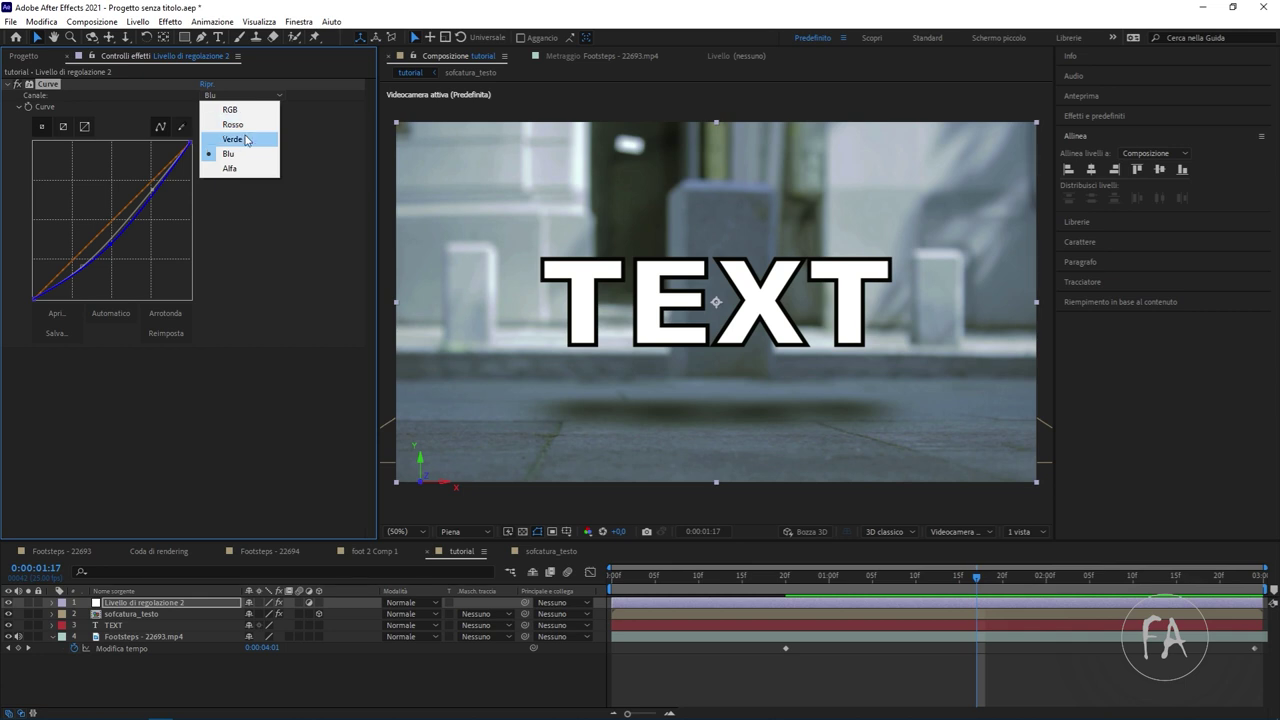
click(246, 140)
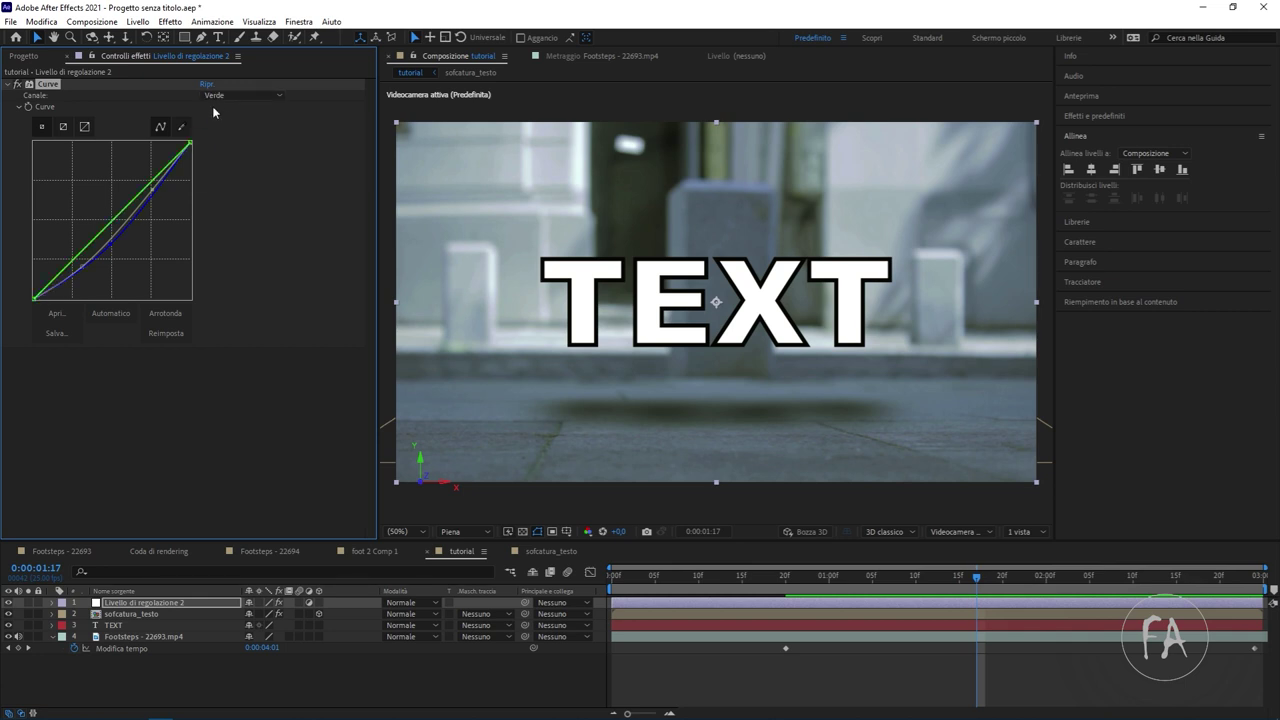
drag(103, 228, 109, 233)
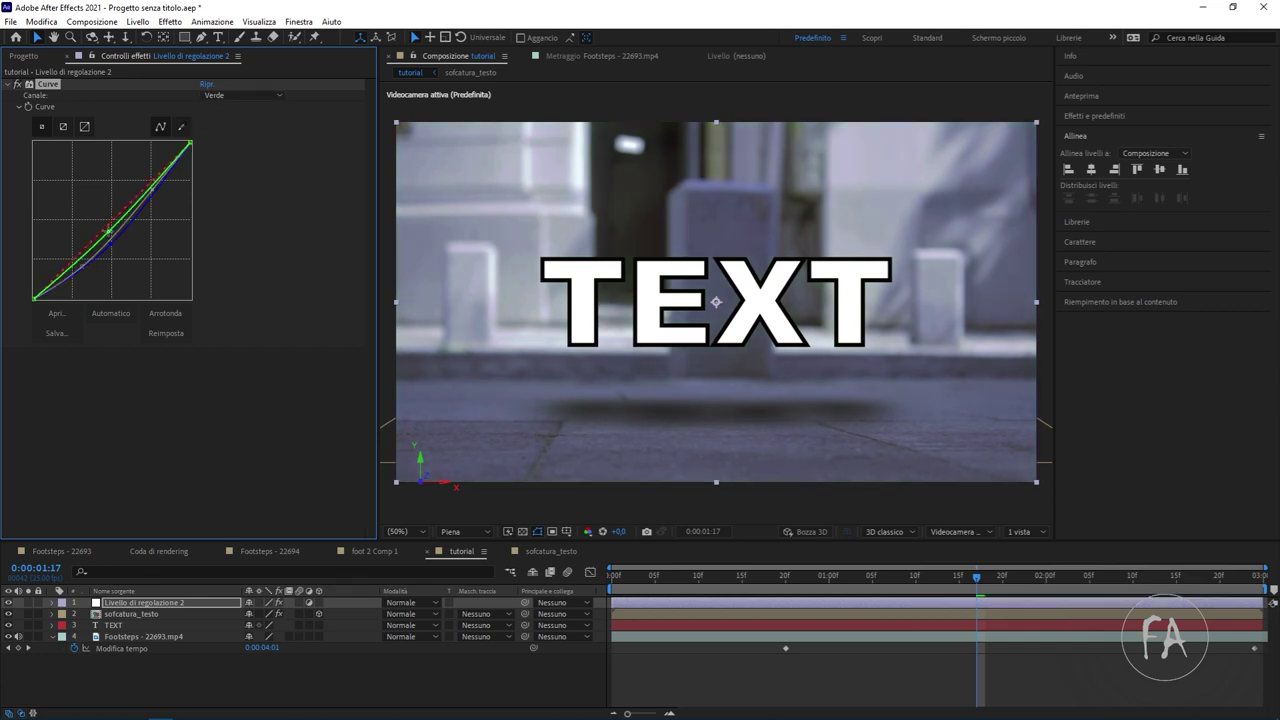
click(238, 95)
click(236, 124)
key(ctrl+z)
key(ctrl+z)
Refine the blue curve and raise the green curve slightly, then check an earlier frame.
click(240, 95)
click(230, 155)
drag(101, 247, 117, 248)
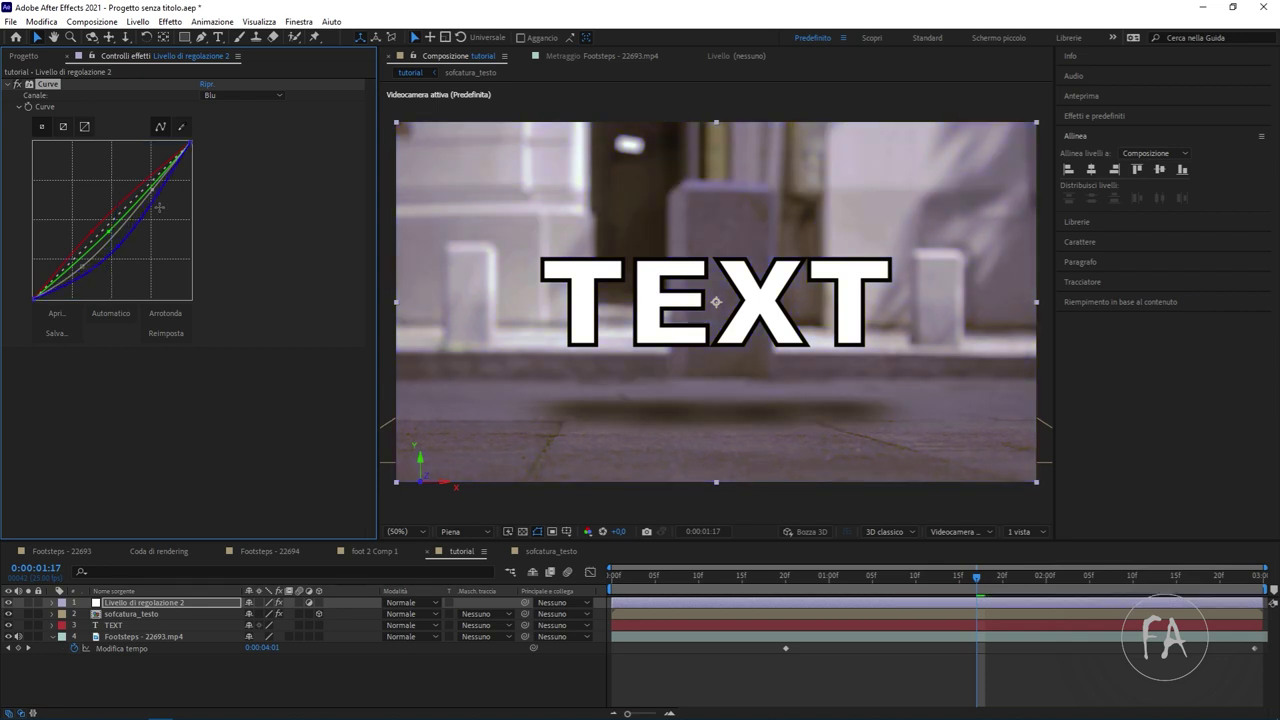
click(233, 95)
click(235, 141)
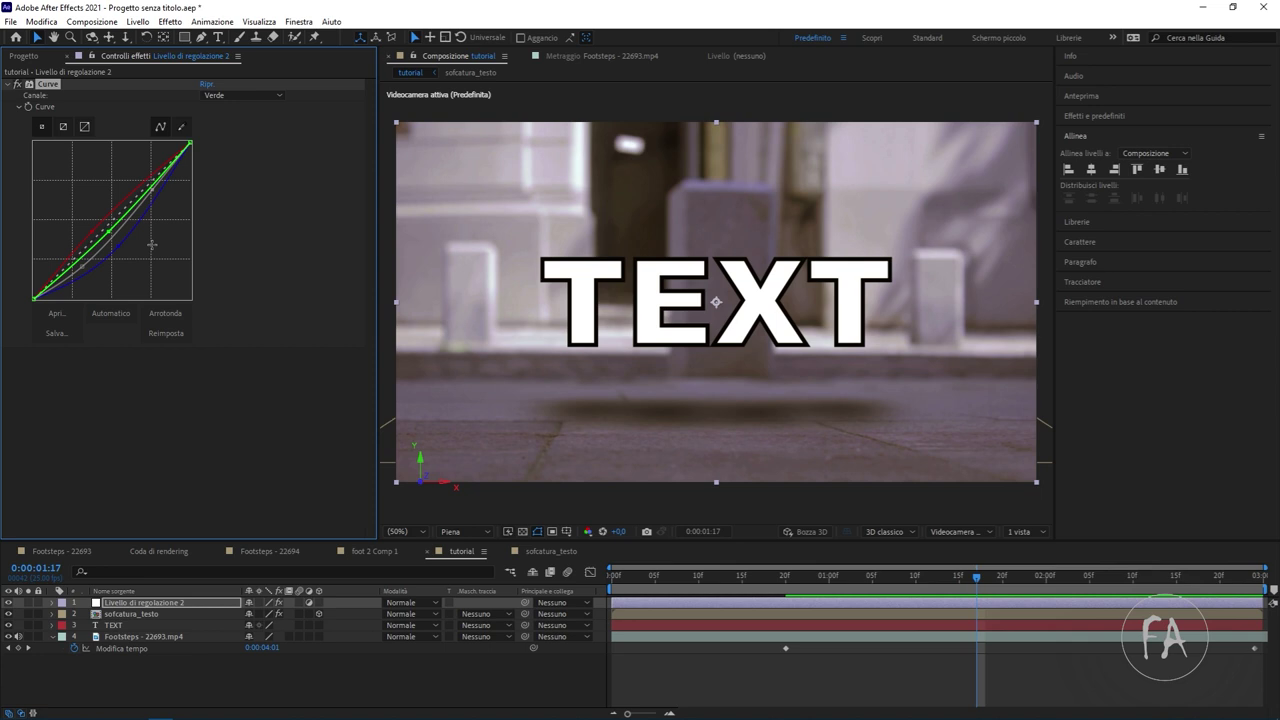
drag(114, 239, 105, 234)
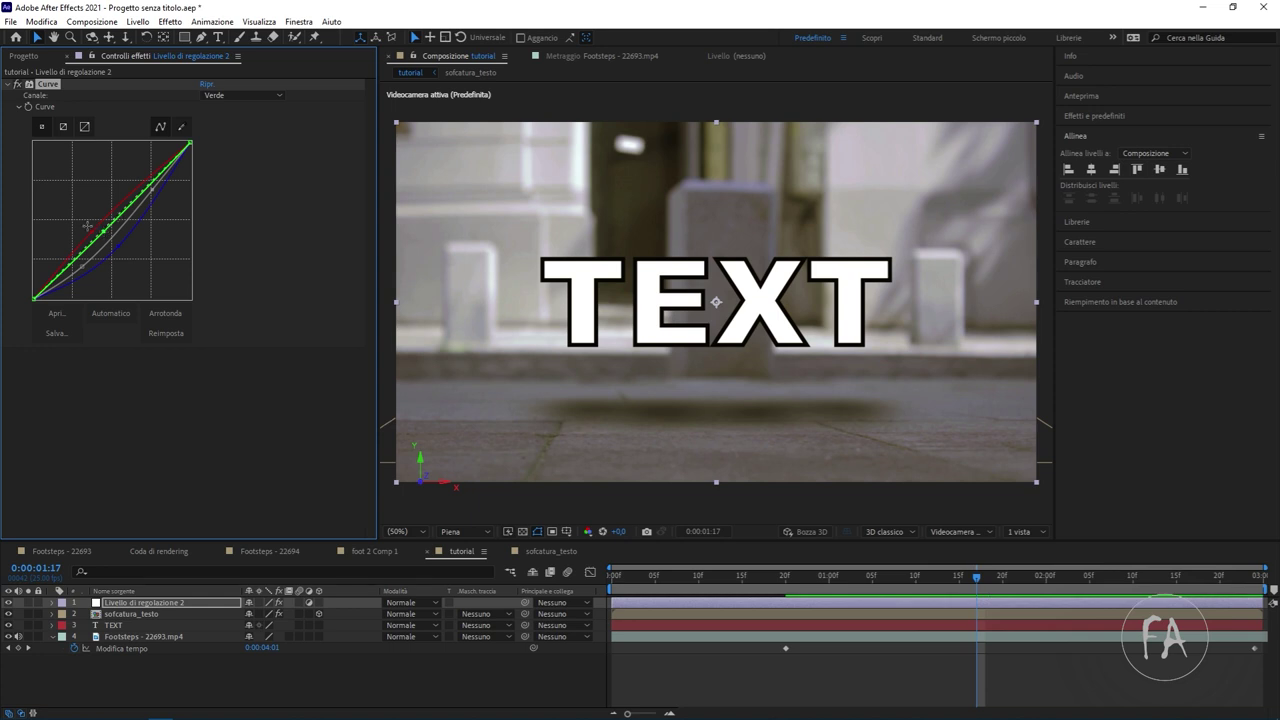
key(Up)
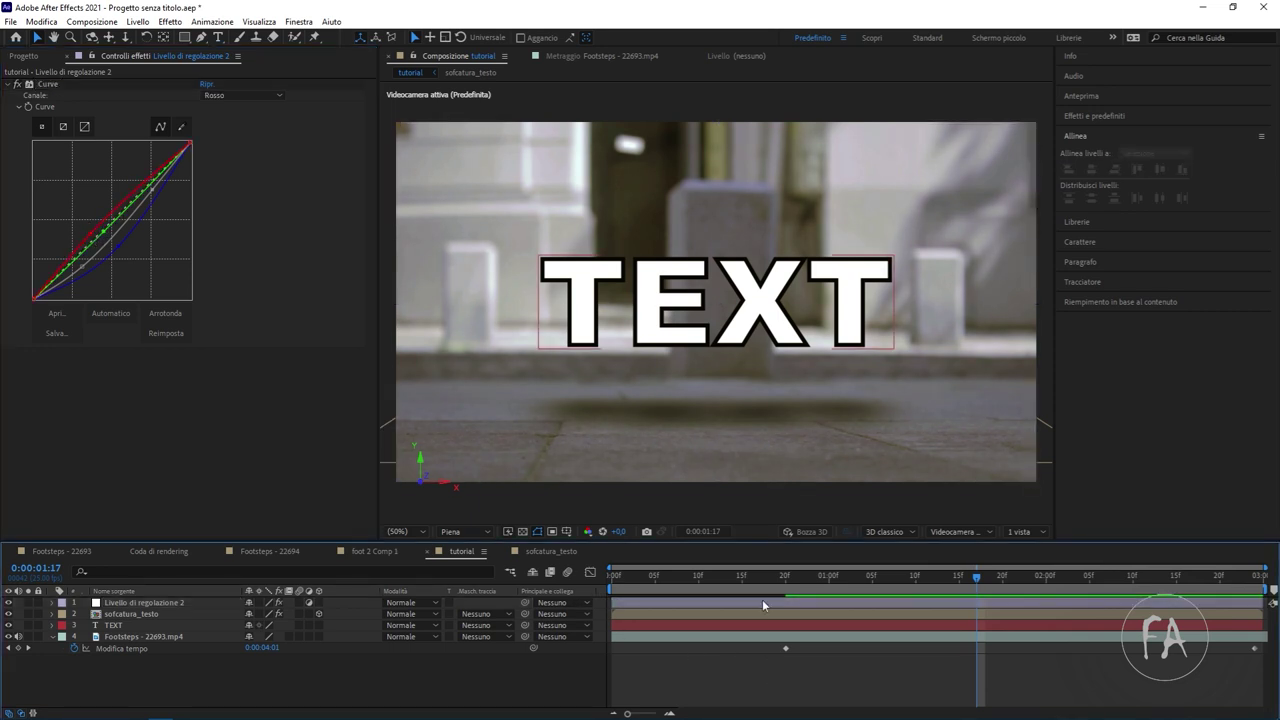
click(741, 577)
key(space)
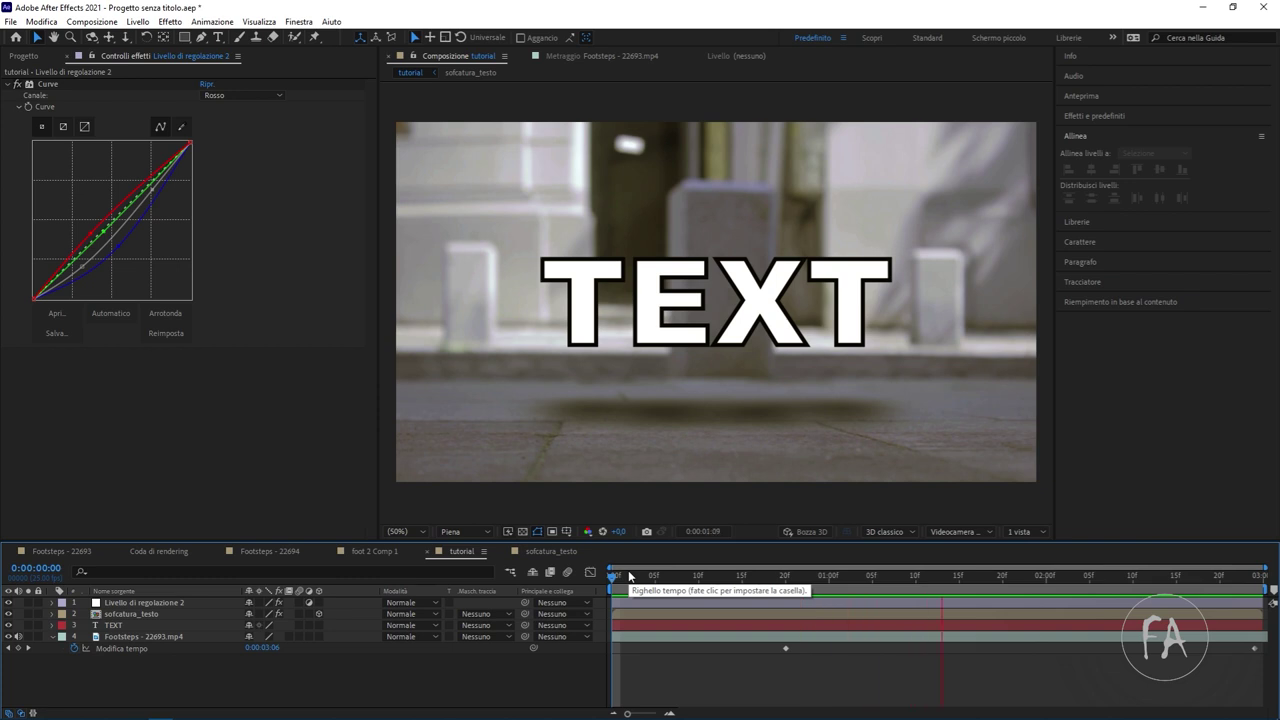
key(space)
mouse_move(766, 577)
mouse_down()
mouse_move(815, 578)
mouse_move(743, 592)
mouse_move(776, 595)
mouse_up()
drag(759, 595, 804, 593)
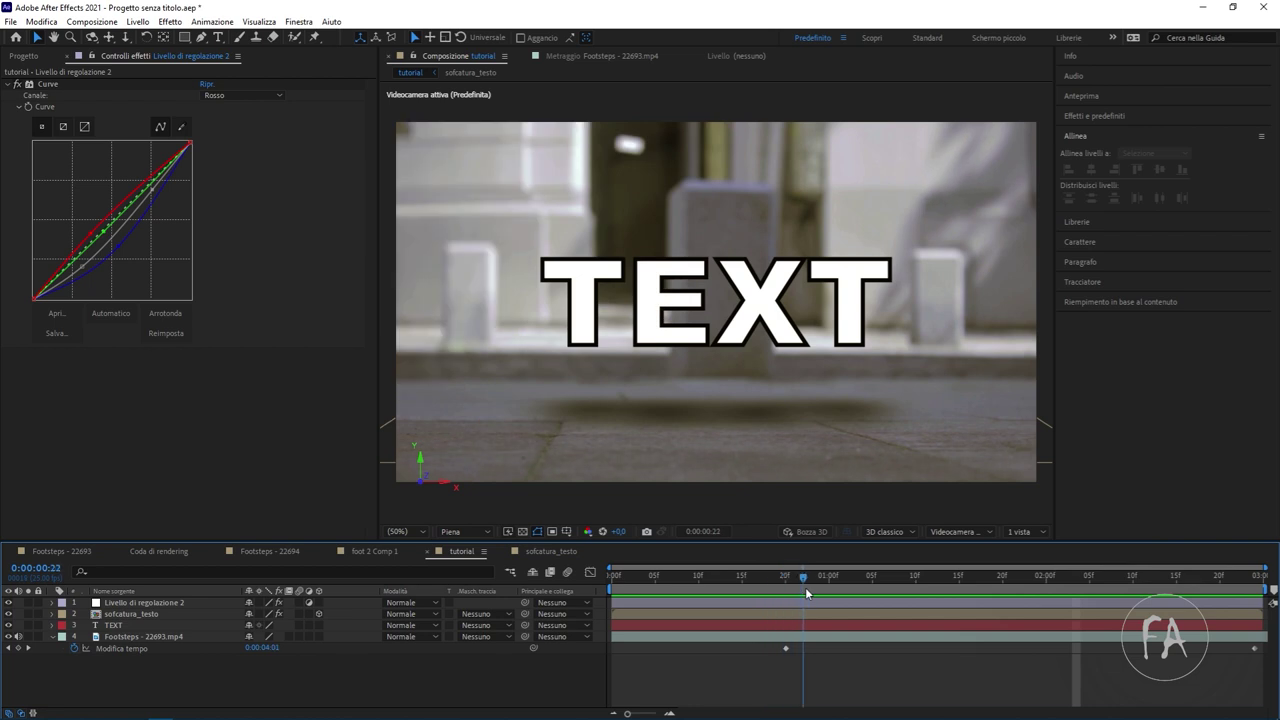
Add Sfocatura riquadri rapida to TEXT with radius 3,4 and 3 iterations.
click(112, 625)
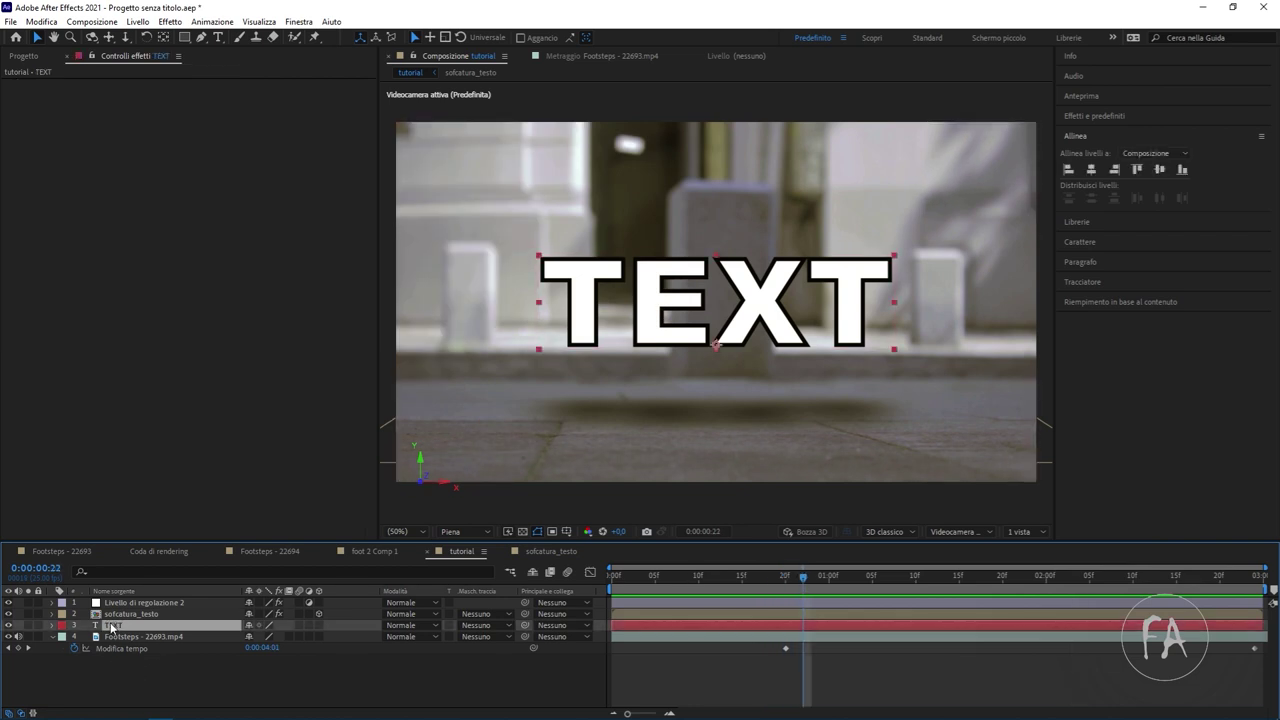
right_click(192, 124)
mouse_move(285, 476)
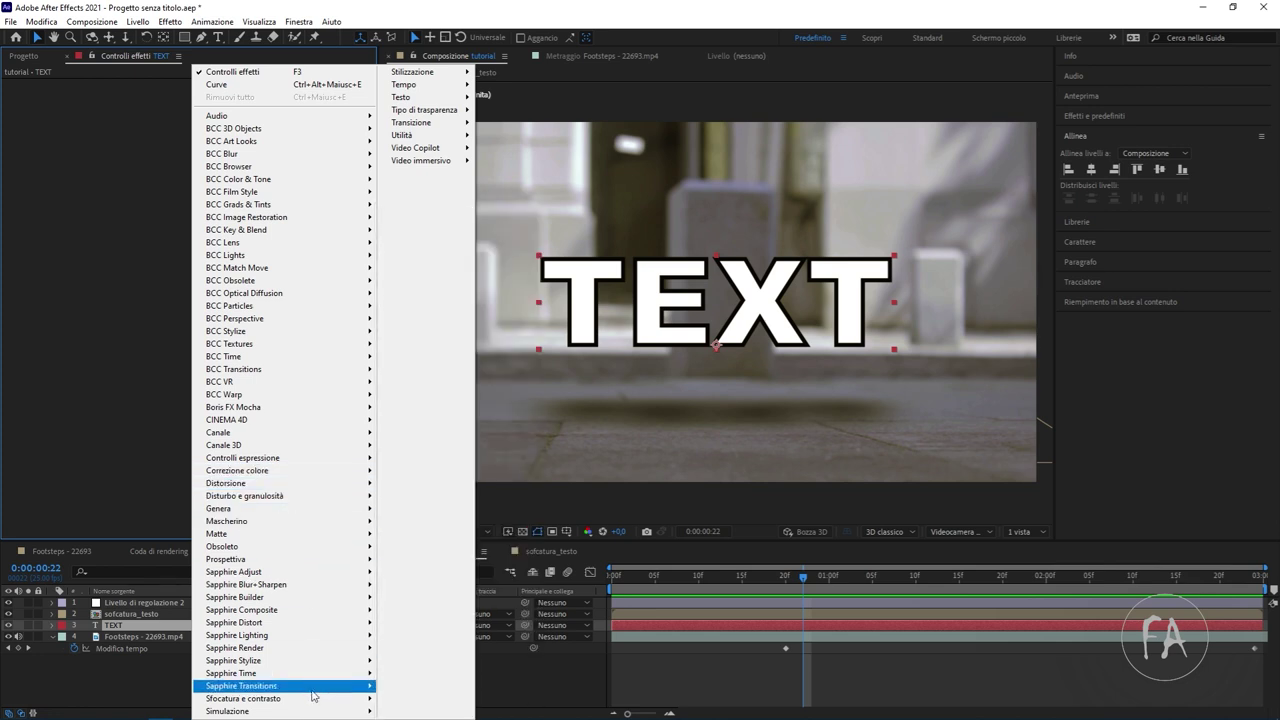
mouse_move(310, 690)
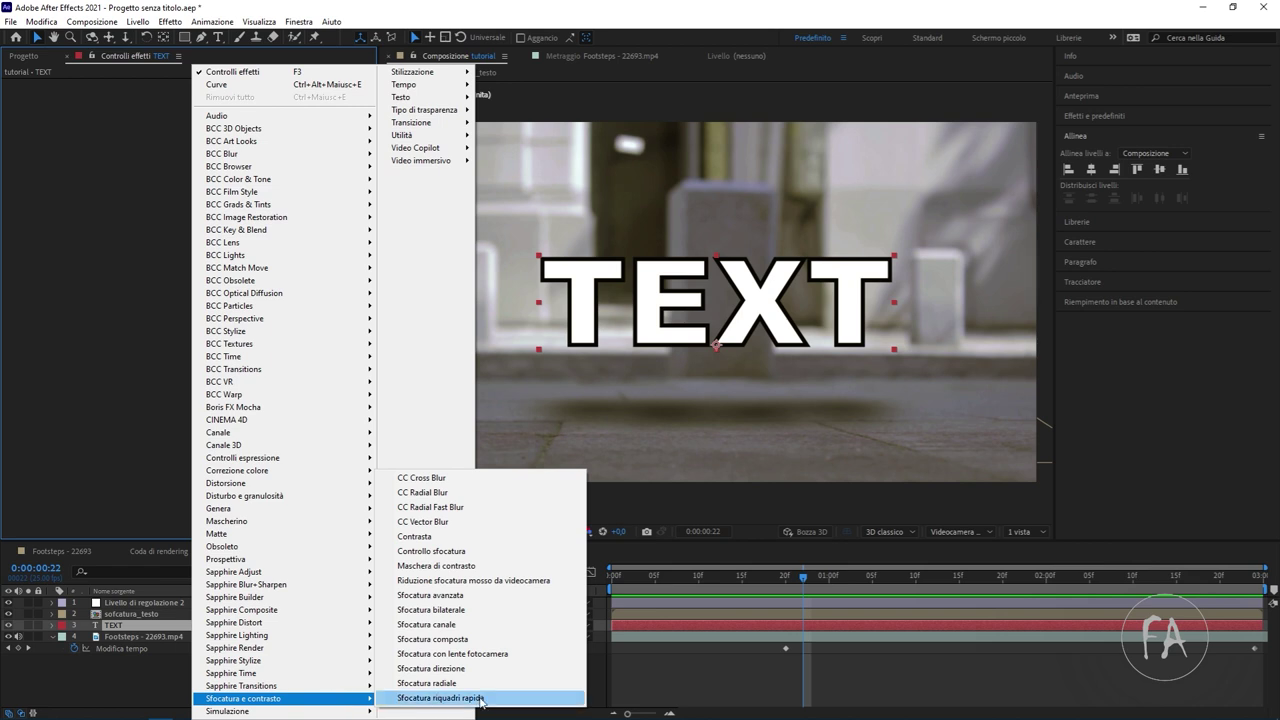
click(481, 698)
drag(201, 94, 205, 105)
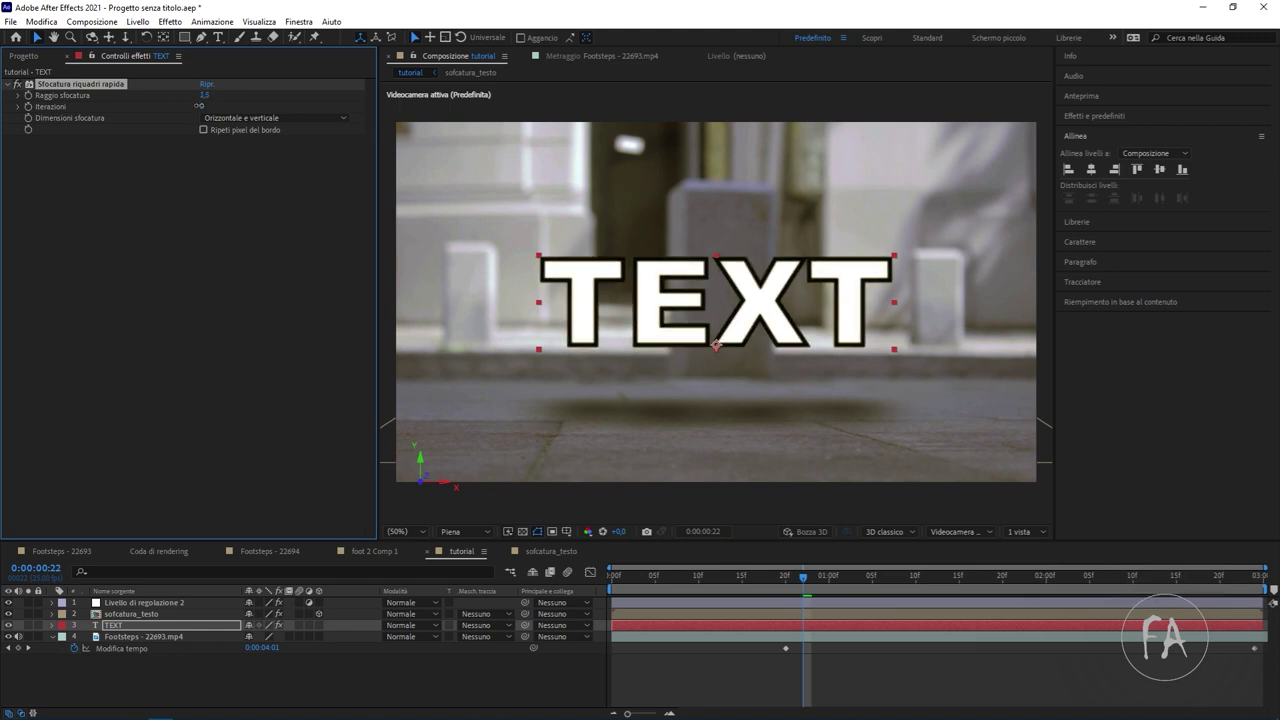
drag(199, 105, 216, 107)
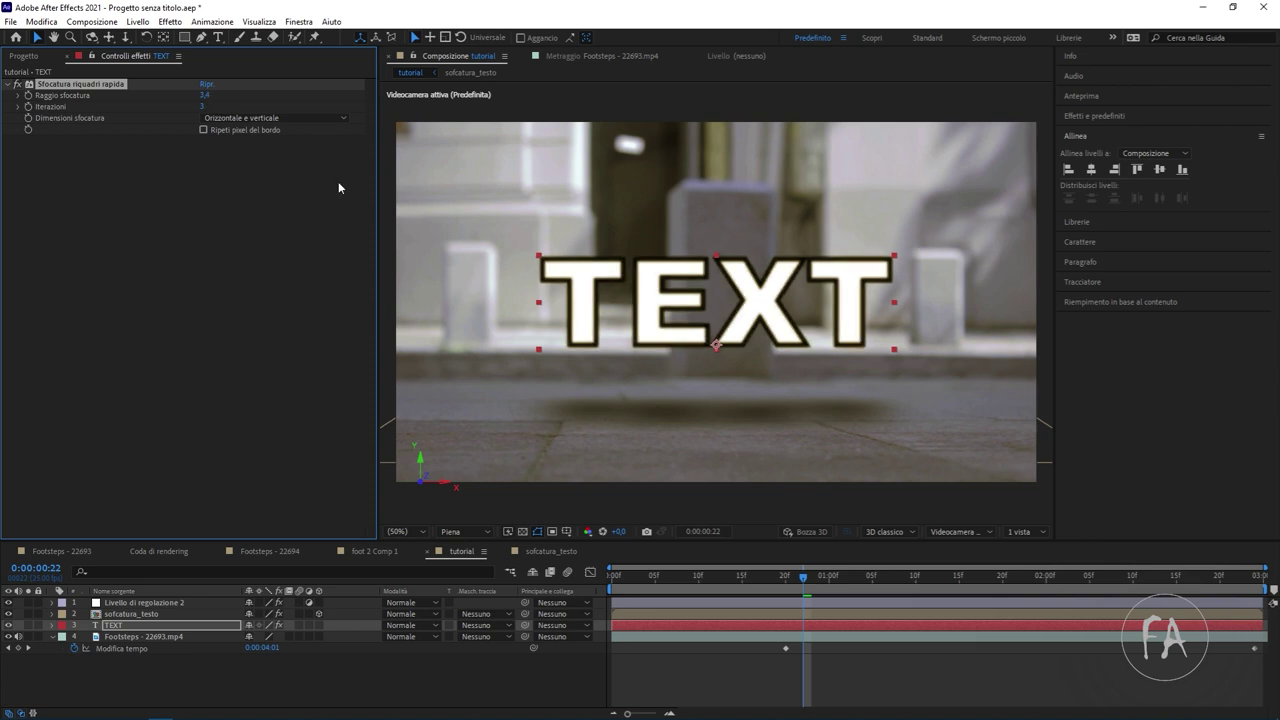
Go back to the first frame and play a preview of the blurred text.
drag(790, 576, 612, 576)
click(873, 650)
key(space)
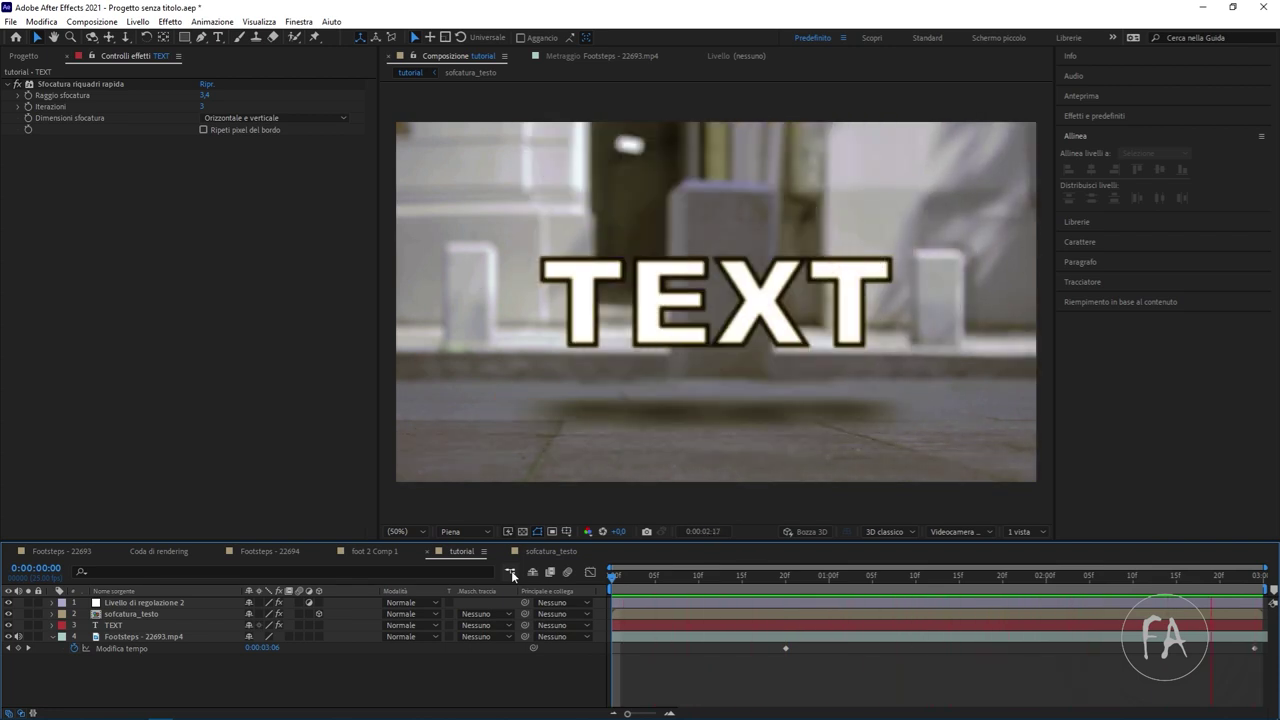
key(space)
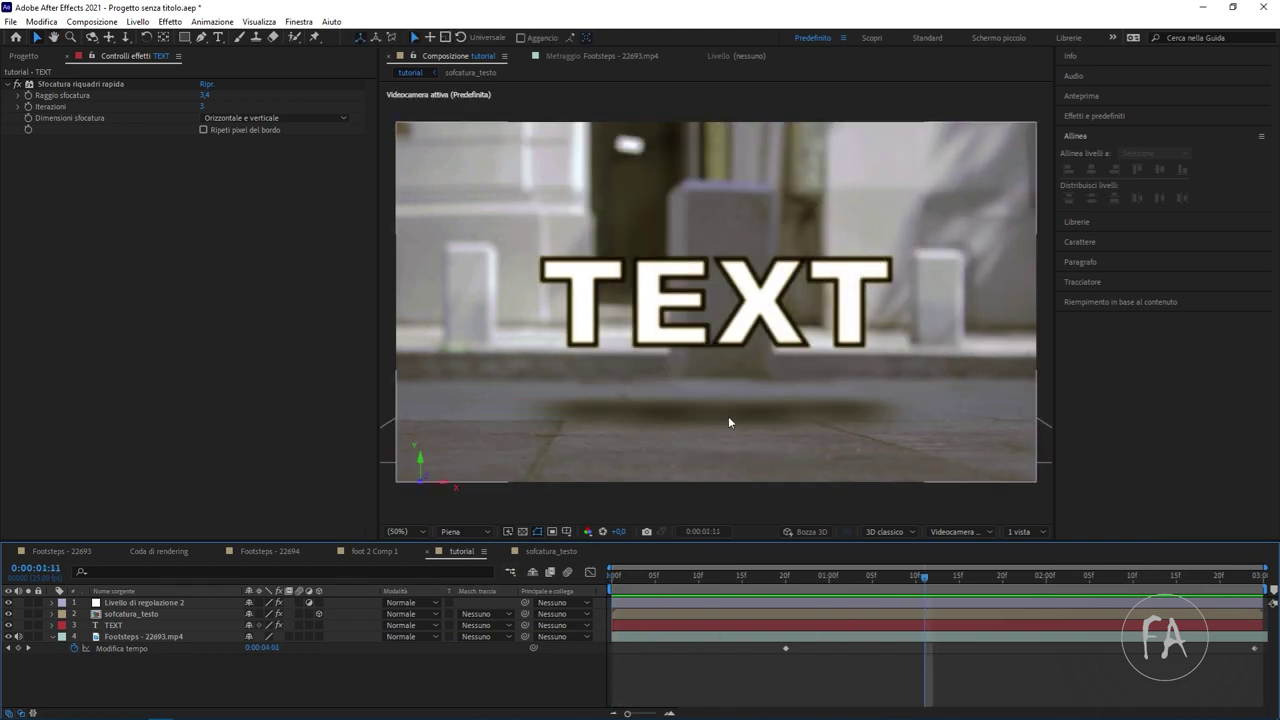
click(131, 614)
key(t)
Change the sofcatura_testo opacity value to 50% and deselect to view the lighter shadow.
click(252, 625)
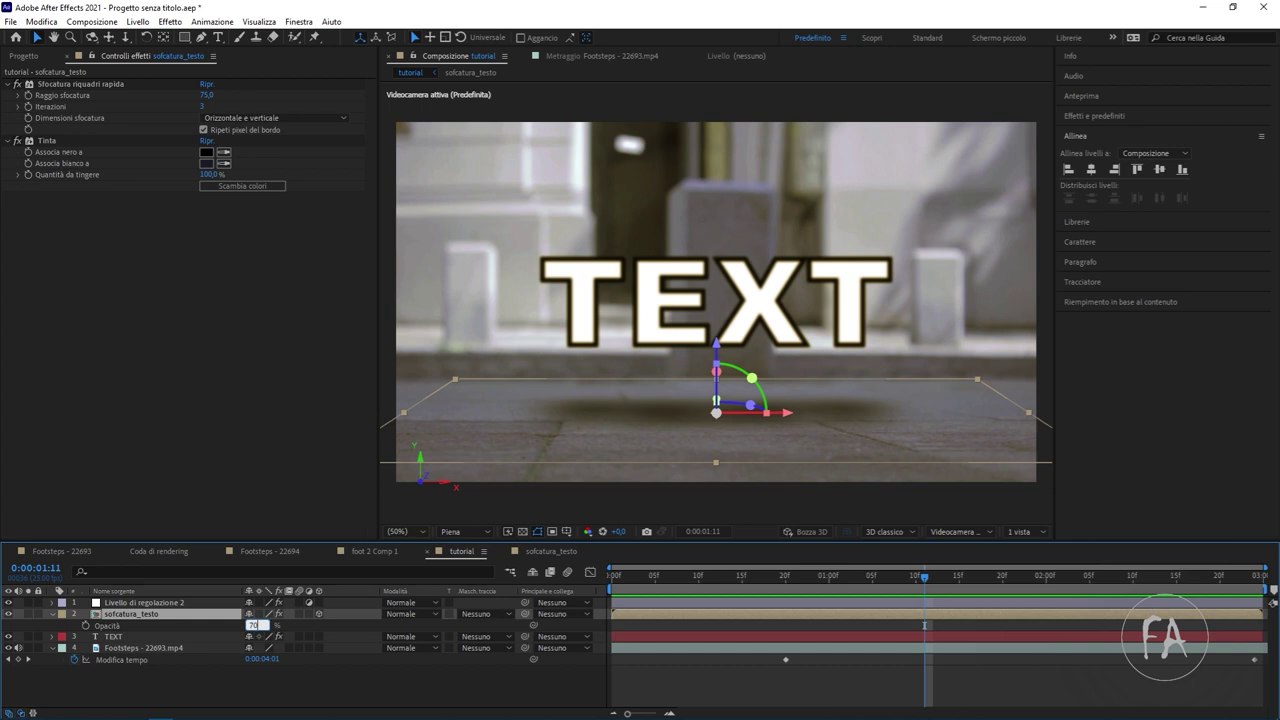
key(Return)
click(252, 625)
text(50)
key(Return)
click(293, 676)
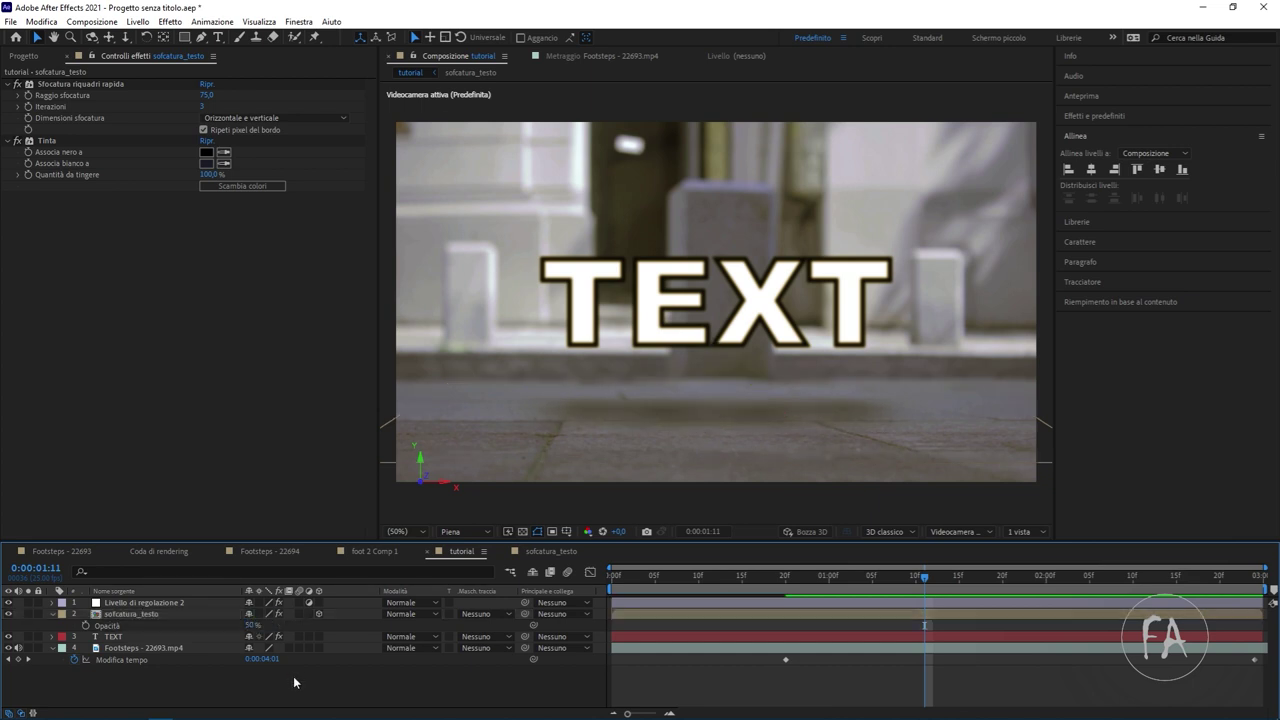